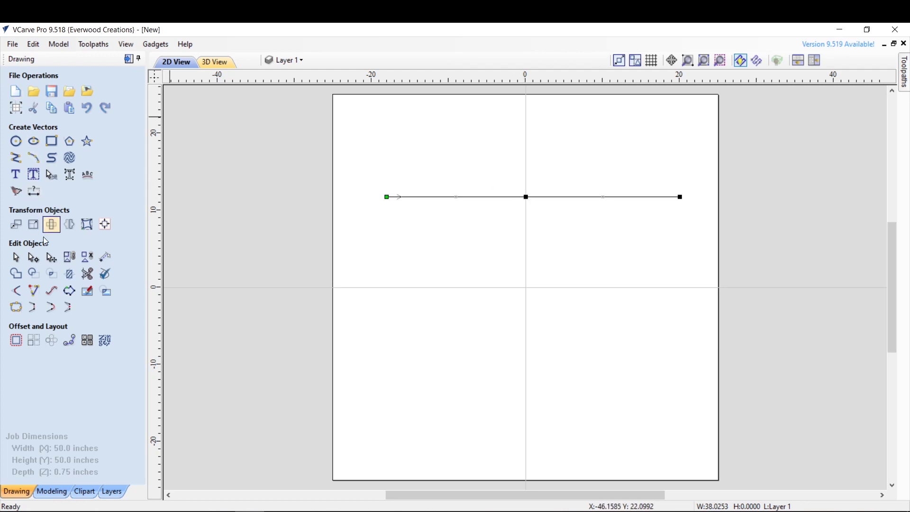
- Exit node editing on the horizontal line across the upper job area and delete the line
left_click(16, 257)
left_click(448, 196)
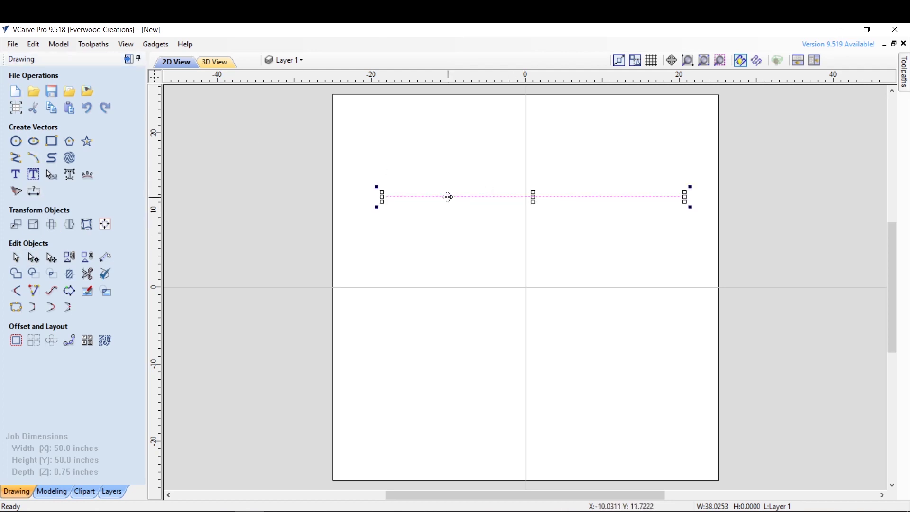
key("Delete")
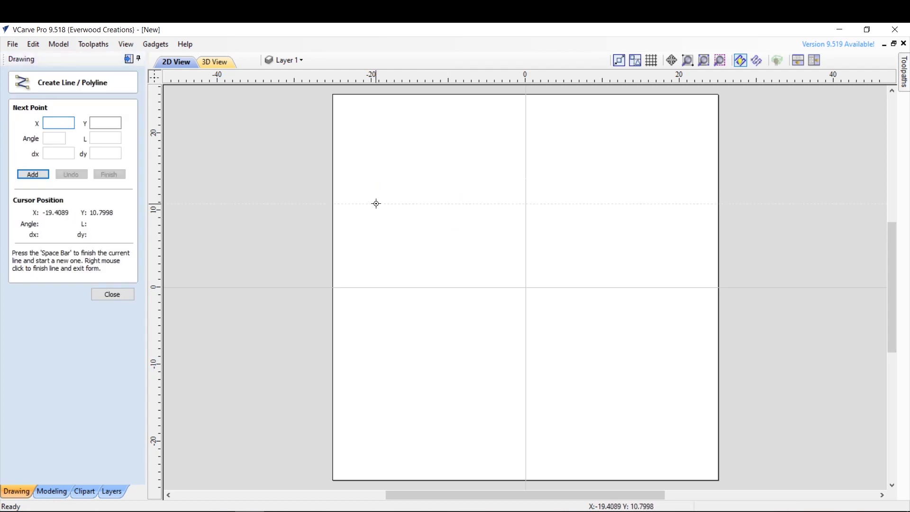
- Draw an open polyline across the upper job area, about 36.5 by 6.4 inches, with a central triangular peak and short rising end
left_click(376, 204)
left_click(474, 204)
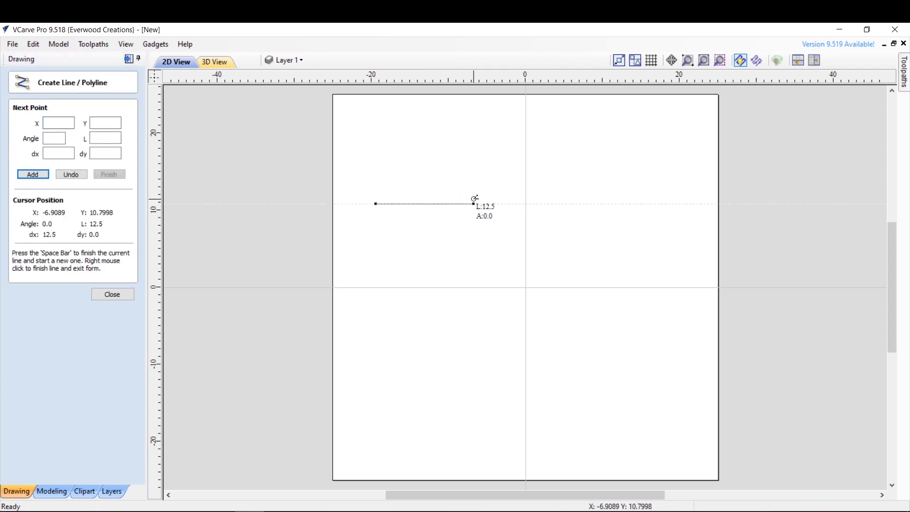
left_click(521, 155)
left_click(566, 204)
left_click(640, 204)
left_click(657, 178)
right_click(666, 205)
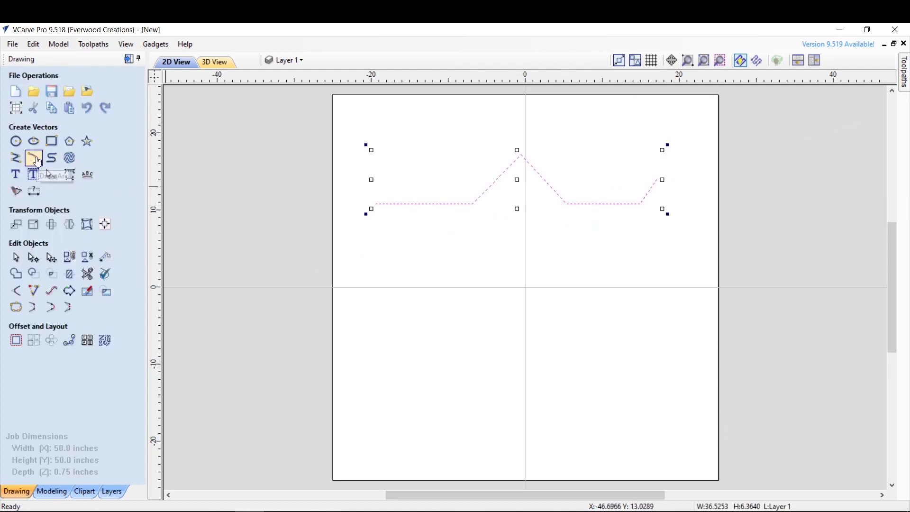
- Create an upward-bowed arc through three points below the polyline, spanning about 37.4 inches with a height of about 7.4 inches
left_click(34, 159)
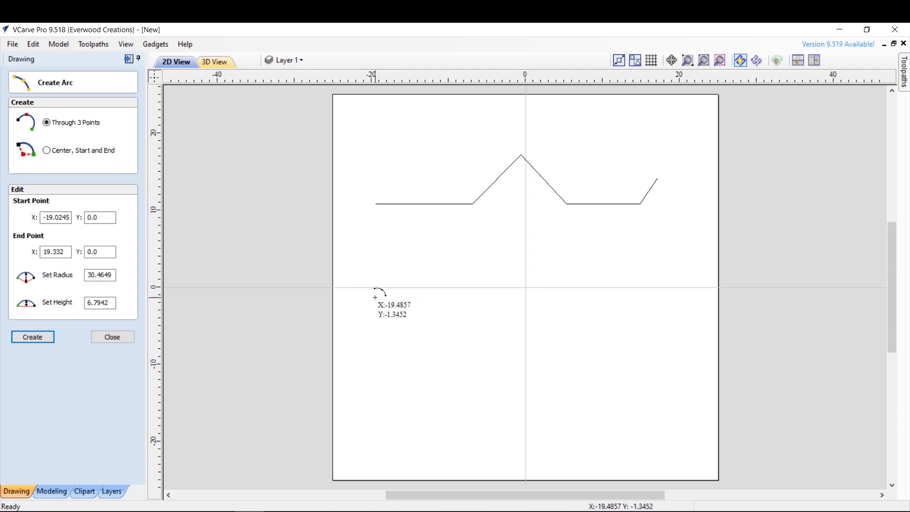
left_click(663, 298)
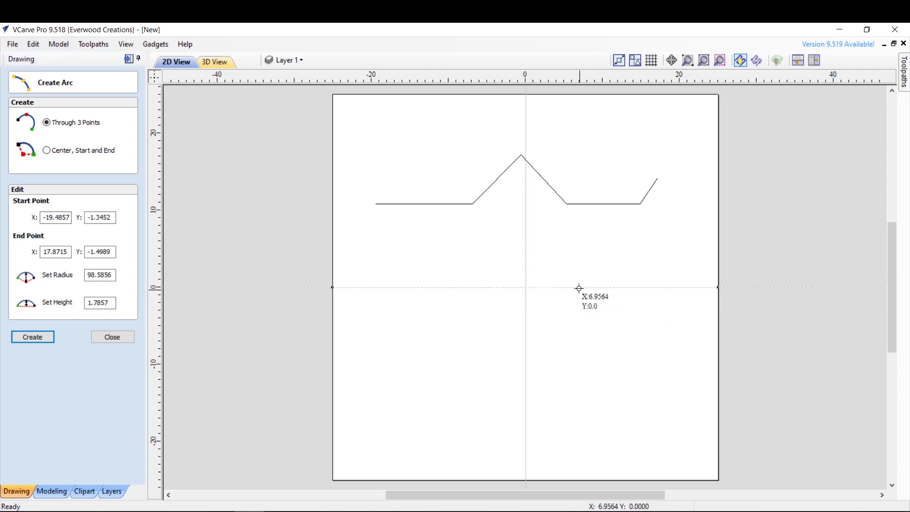
left_click(552, 244)
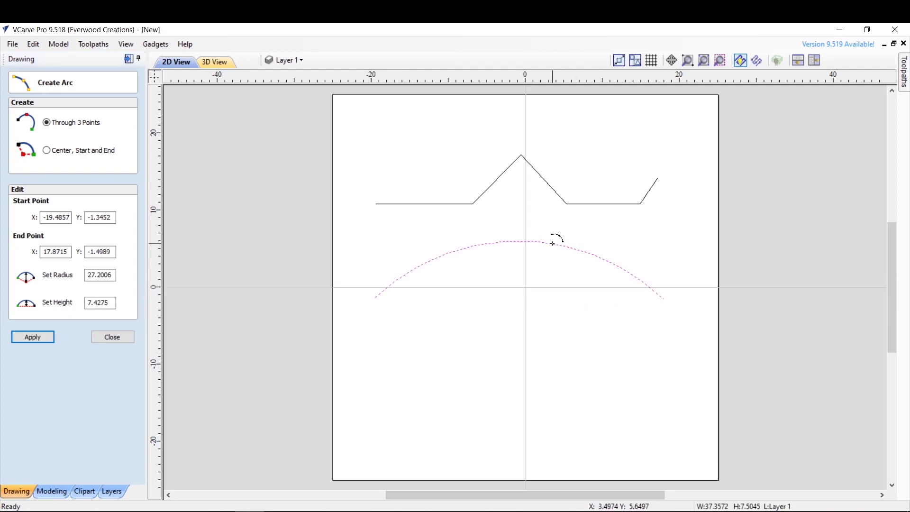
left_click(112, 338)
- Draw a smooth wavy curve with three crests across the lower job area, about 35.6 inches wide and 6 inches high
left_click(51, 159)
left_click(383, 405)
left_click(420, 371)
left_click(465, 418)
left_click(503, 378)
left_click(565, 415)
left_click(586, 379)
left_click(640, 415)
left_click(657, 390)
right_click(664, 385)
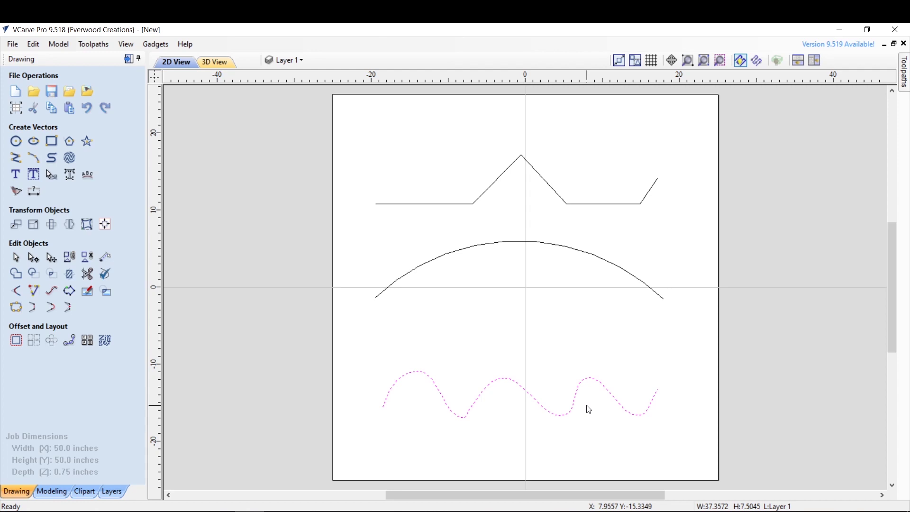
- Reshape the polyline by moving its nodes, raising the peak to about Y 21 and both nodes beside it to about Y 13
left_click(476, 204)
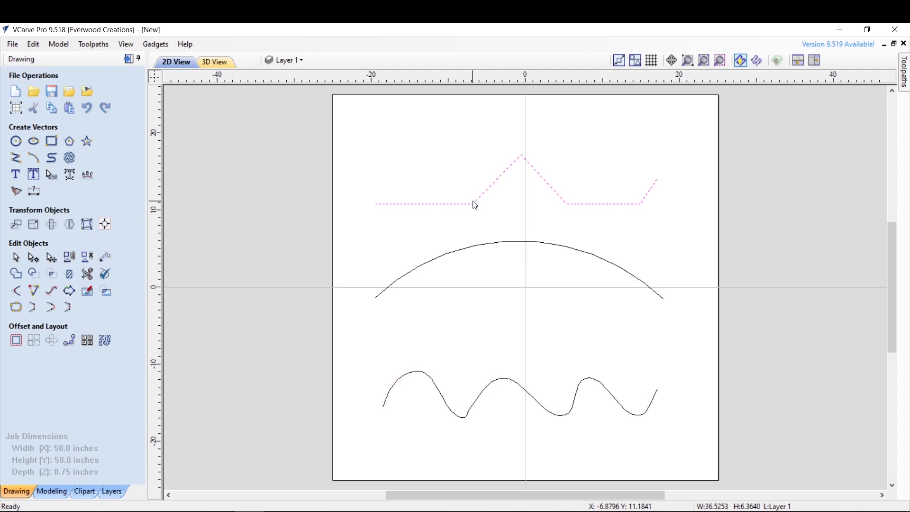
left_click(33, 259)
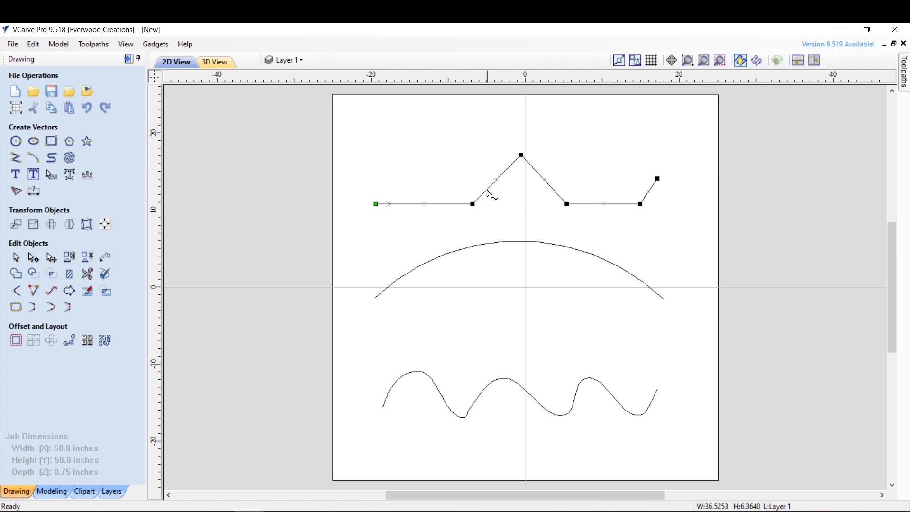
left_click_drag(473, 204, 453, 170)
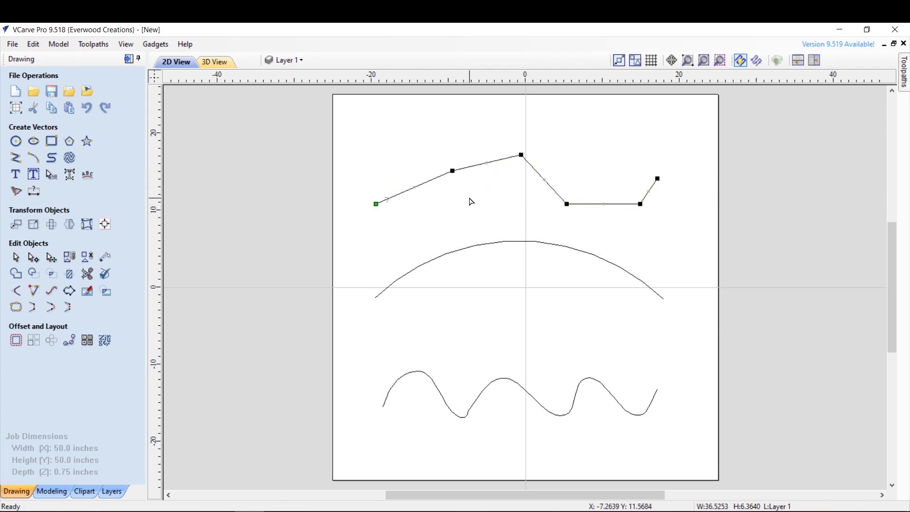
left_click_drag(453, 171, 465, 195)
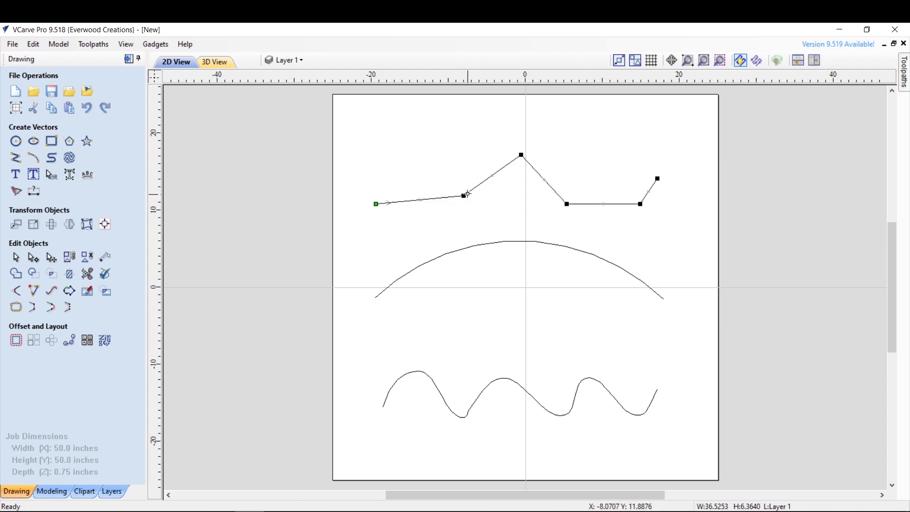
left_click_drag(444, 140, 536, 217)
left_click_drag(493, 178, 453, 204)
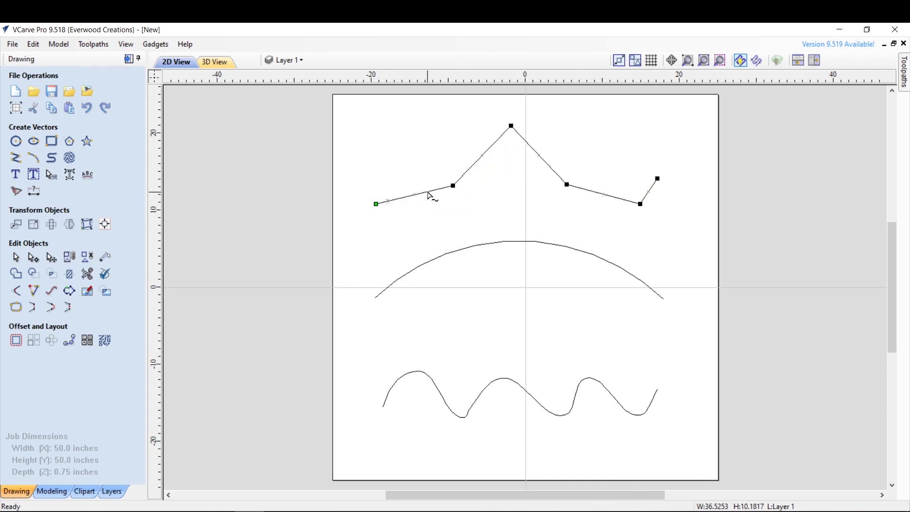
right_click(429, 195)
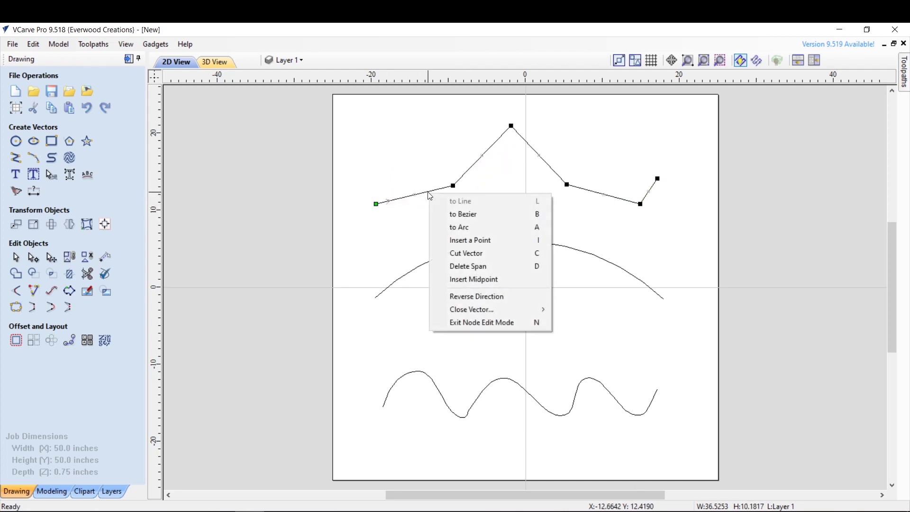
left_click(414, 229)
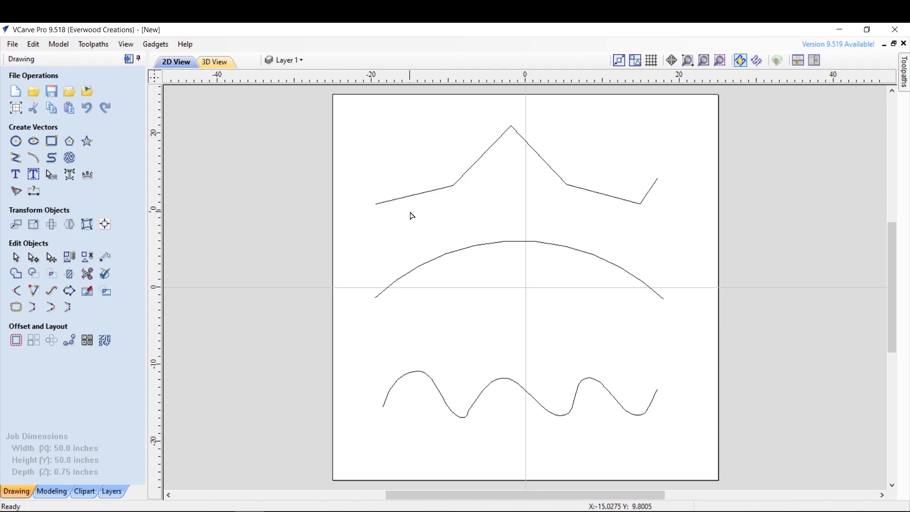
- Edit the arc's nodes, moving its right endpoint to about X 18.8, Y -1.4 and flattening its crest to about Y 4.7
left_click(415, 275)
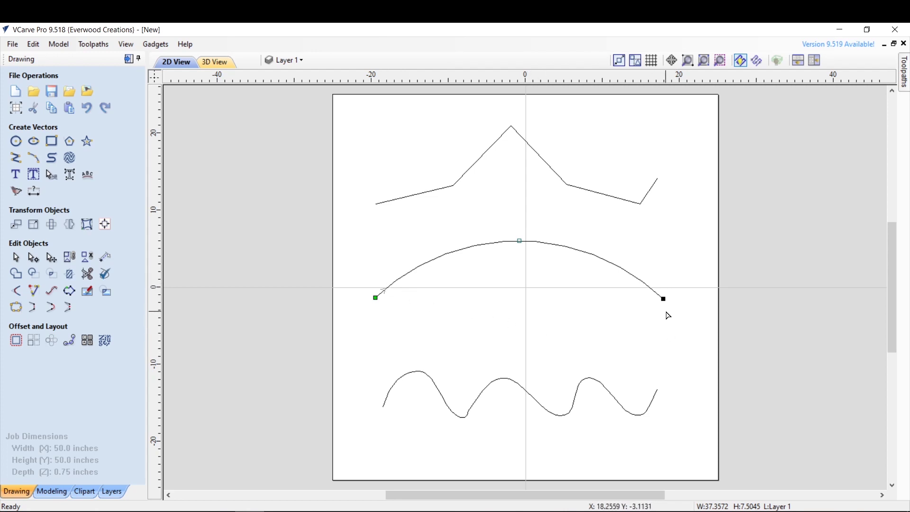
left_click_drag(663, 298, 666, 268)
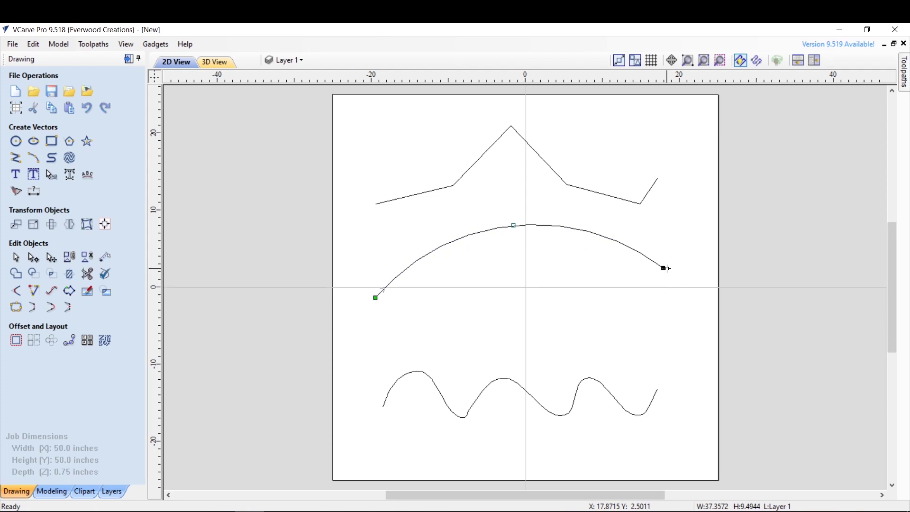
left_click_drag(666, 268, 670, 298)
mouse_move(527, 237)
left_mouse_down()
mouse_move(532, 267)
mouse_move(528, 222)
mouse_move(533, 252)
left_mouse_up()
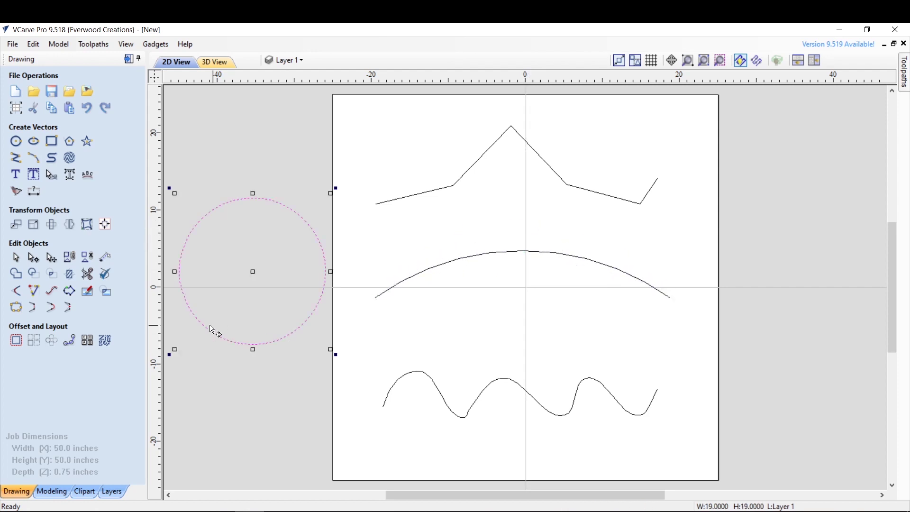
- Show the nodes of the 19-inch circle beside the job area, and delete the circle
left_click(34, 258)
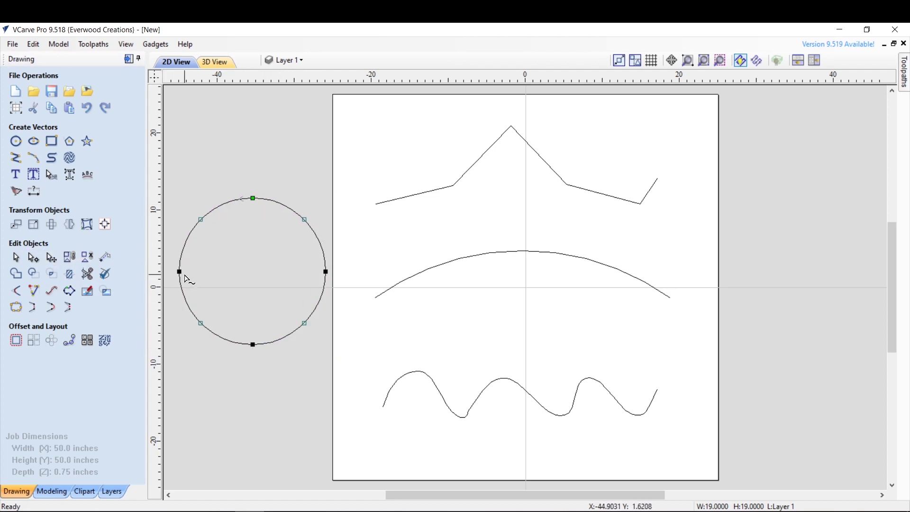
key("Delete")
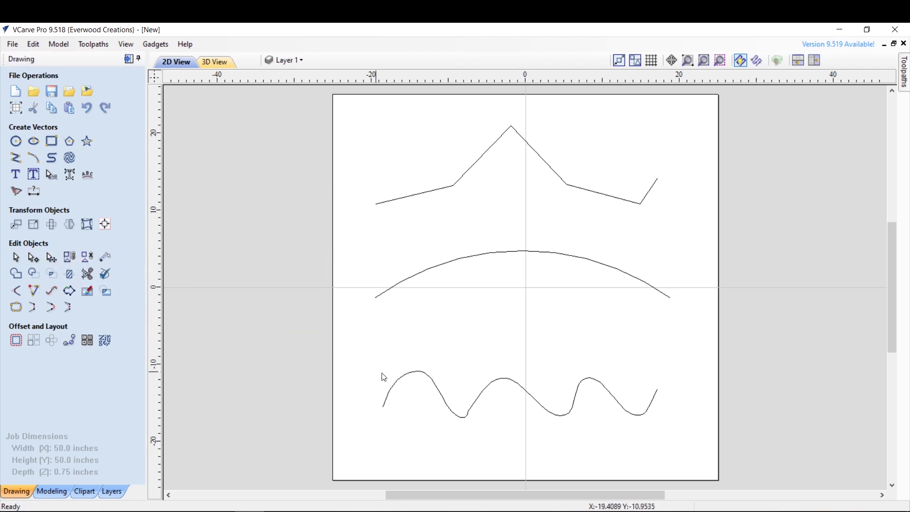
- Tilt the right tangent handle of the wavy curve's first crest downward to reshape the curve
left_click(396, 382)
left_click(33, 256)
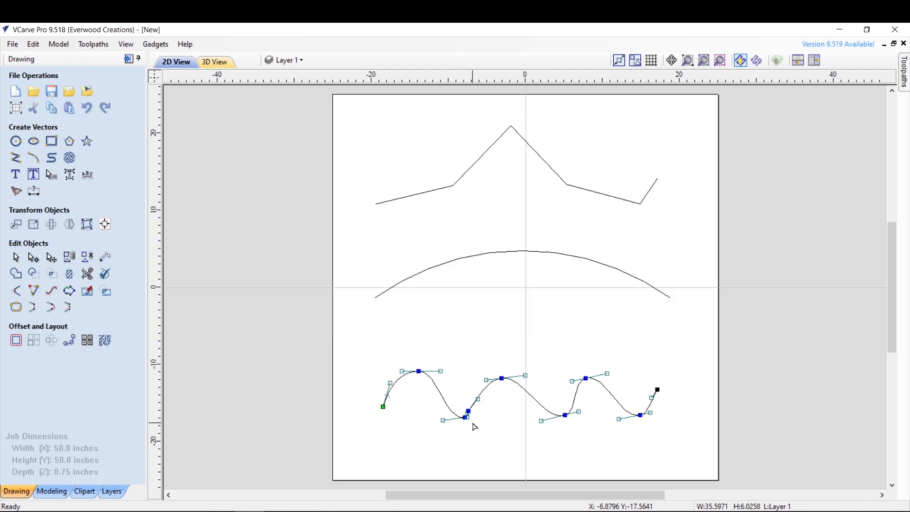
mouse_move(439, 369)
left_mouse_down()
mouse_move(459, 348)
mouse_move(439, 379)
mouse_move(444, 390)
mouse_move(432, 379)
left_mouse_up()
left_click(451, 365)
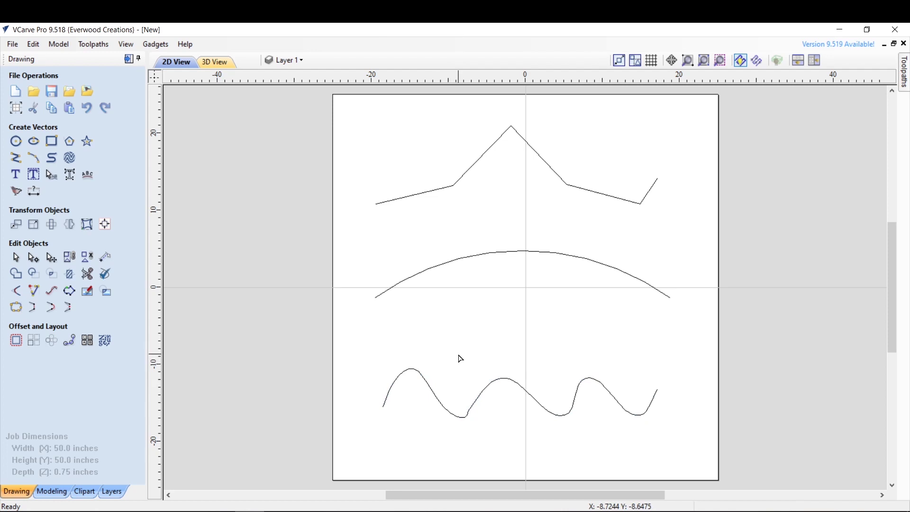
- Convert the polyline's straight span descending from the peak to an arc and bow it inward below the peak
left_click(437, 189)
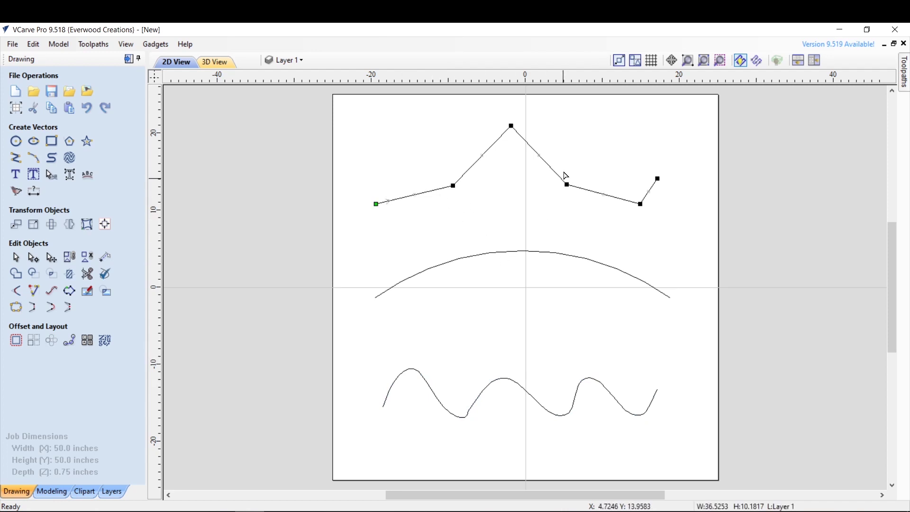
scroll(544, 112, "up", 2)
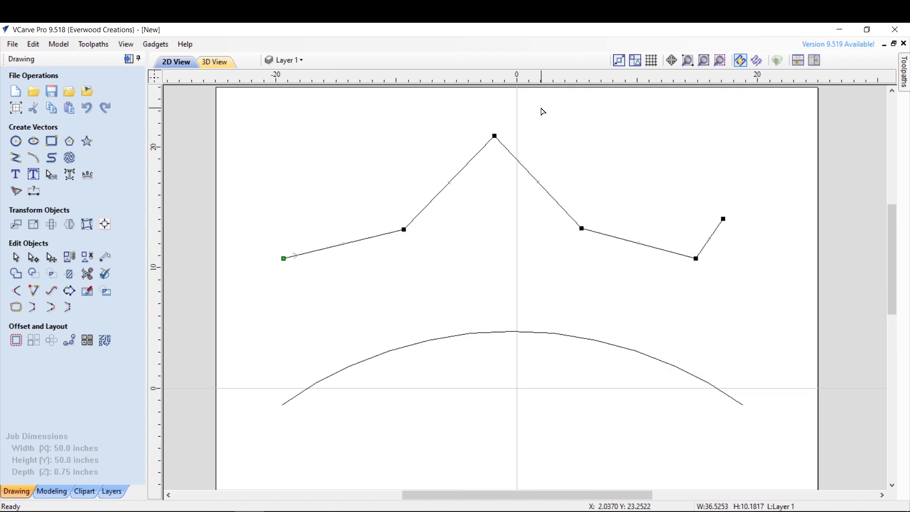
scroll(543, 112, "up", 1)
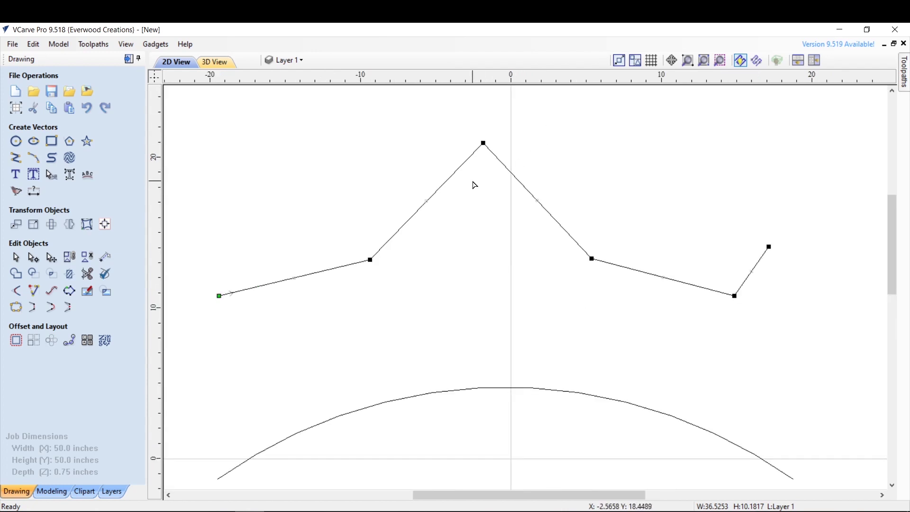
right_click(414, 220)
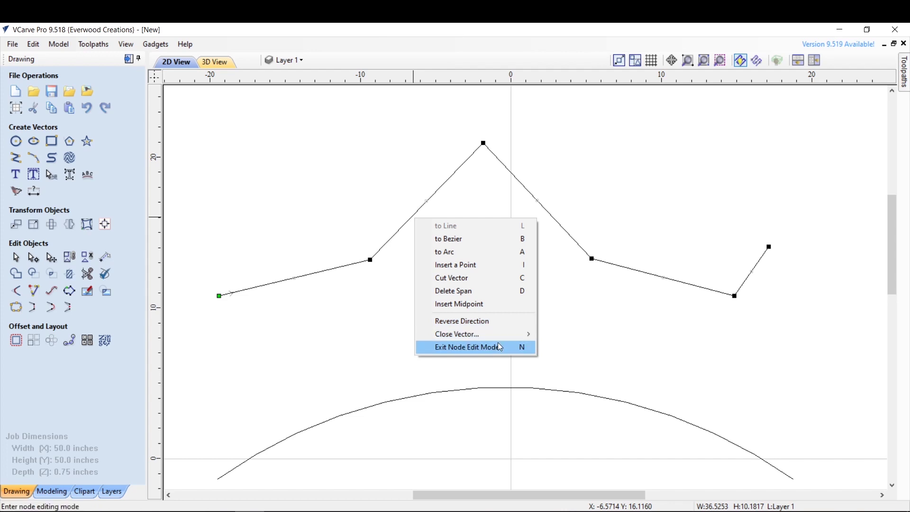
left_click(455, 216)
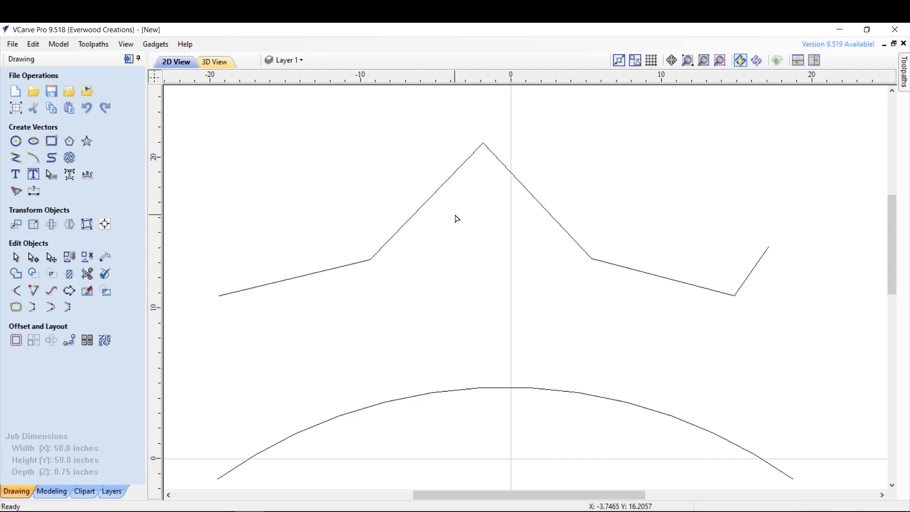
left_click(550, 215)
right_click(550, 215)
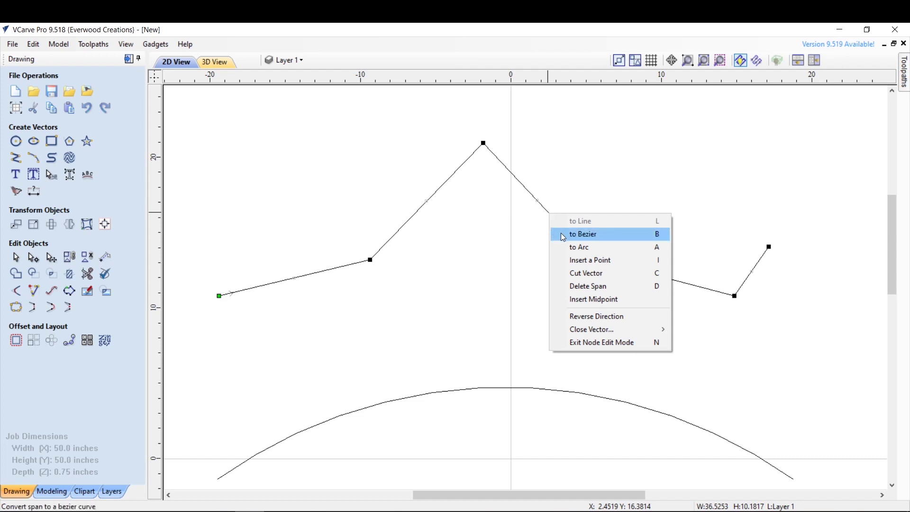
left_click(574, 248)
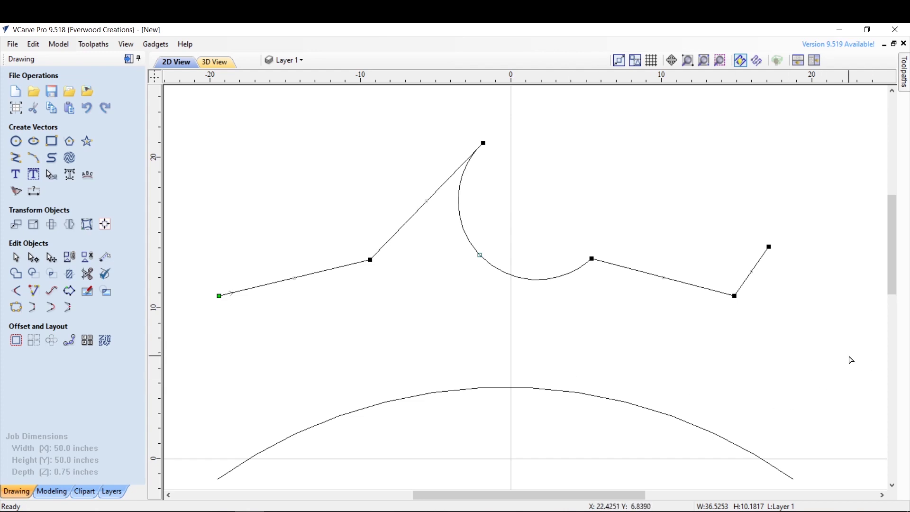
- Convert the arc span to a Bezier, pull its lower handle outward, and turn the span back into a line
right_click(524, 279)
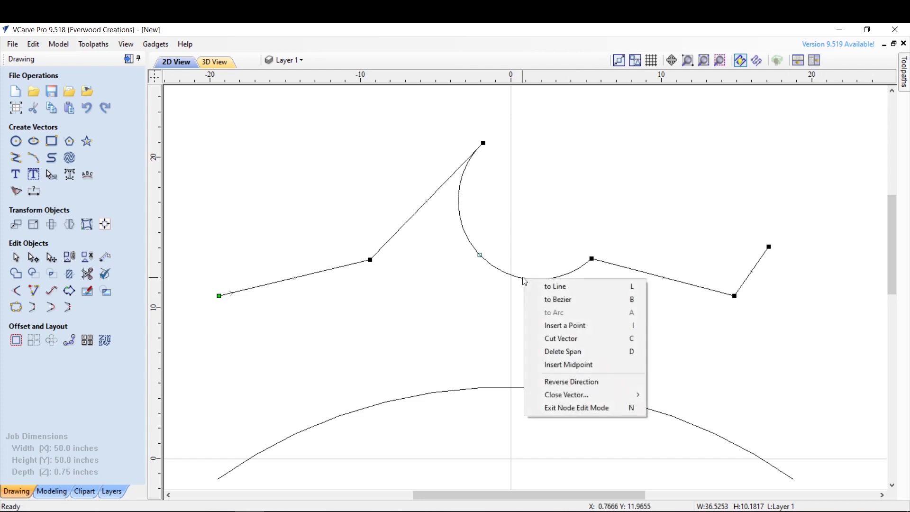
left_click(538, 299)
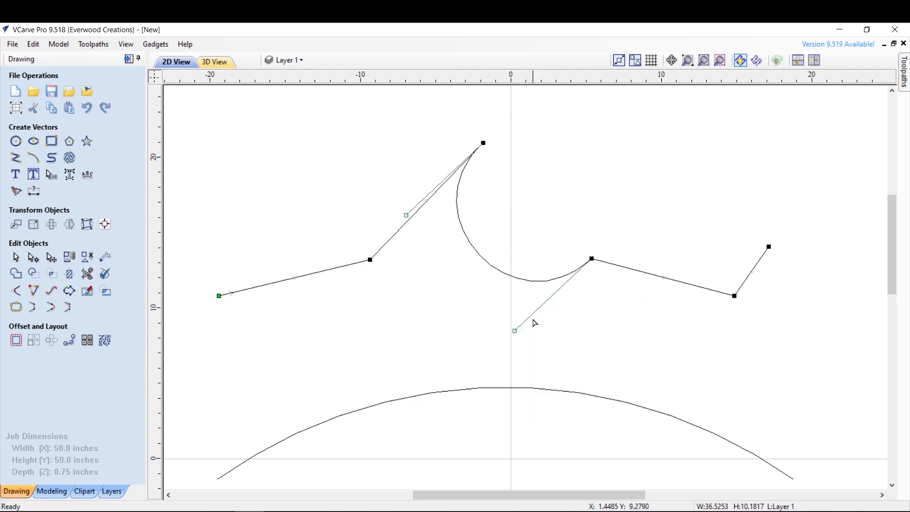
left_click_drag(514, 331, 430, 342)
key("l")
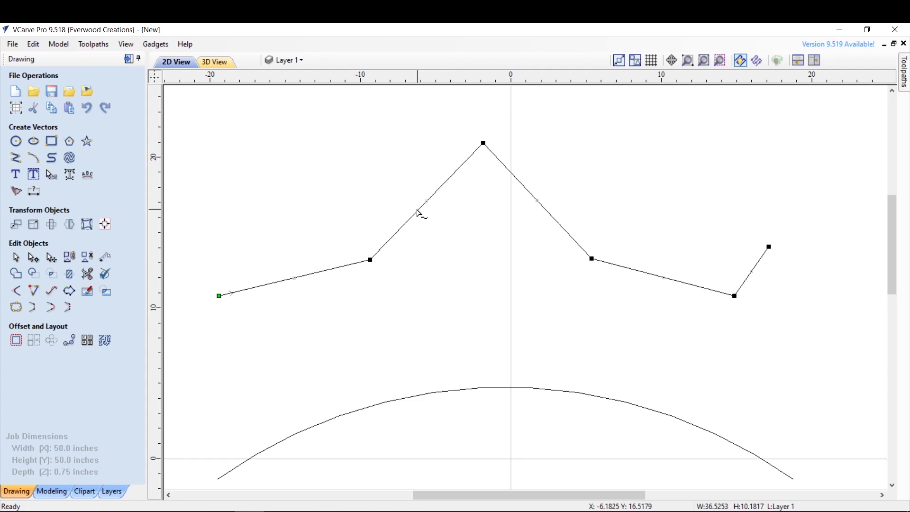
- Insert a point midway along the polyline's span rising to the peak and another on the descending span near the peak
right_click(419, 214)
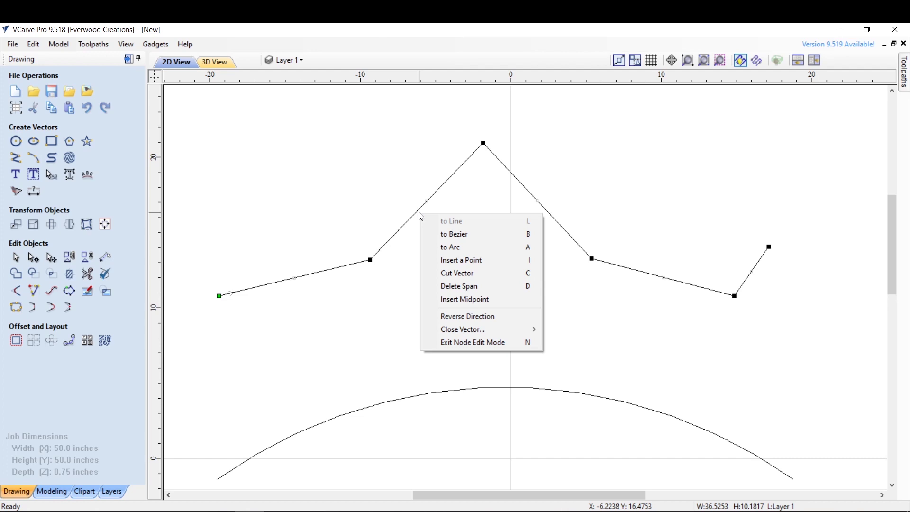
left_click(454, 260)
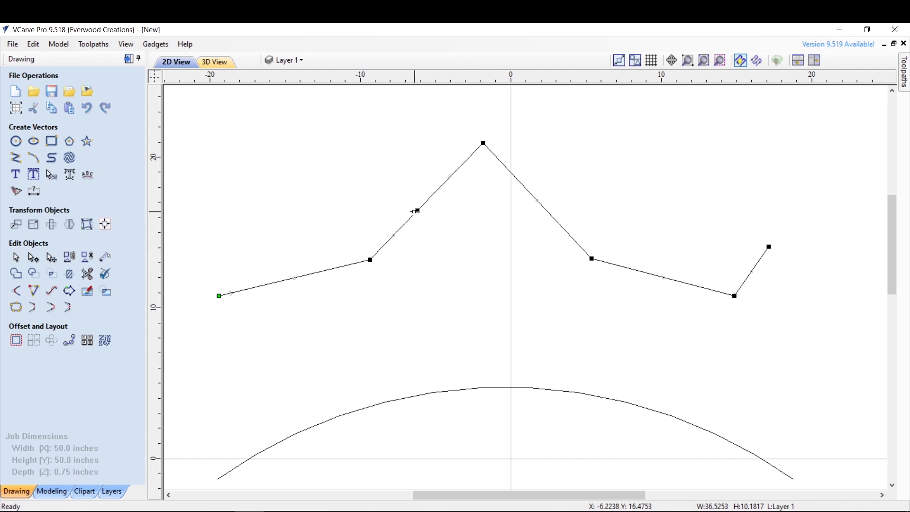
key("p")
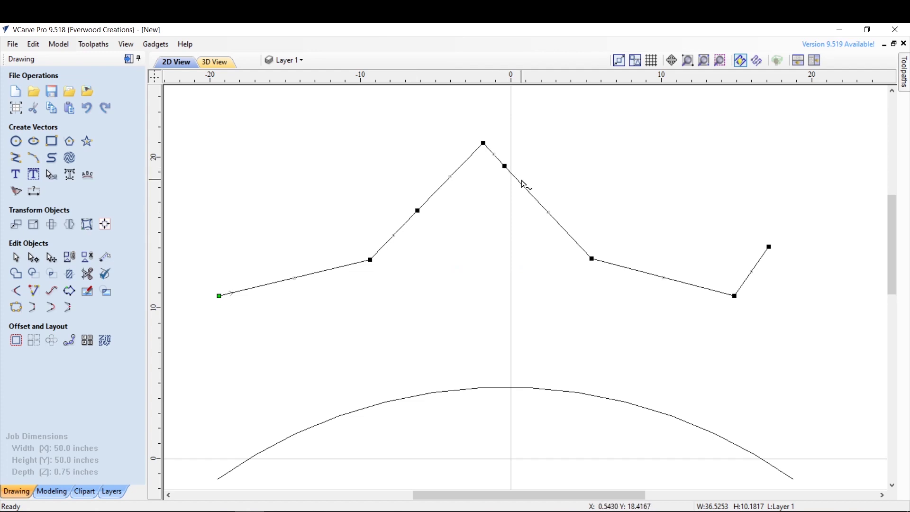
- Insert three more points along the polyline's span descending from the peak
key("p")
key("p")
key("p")
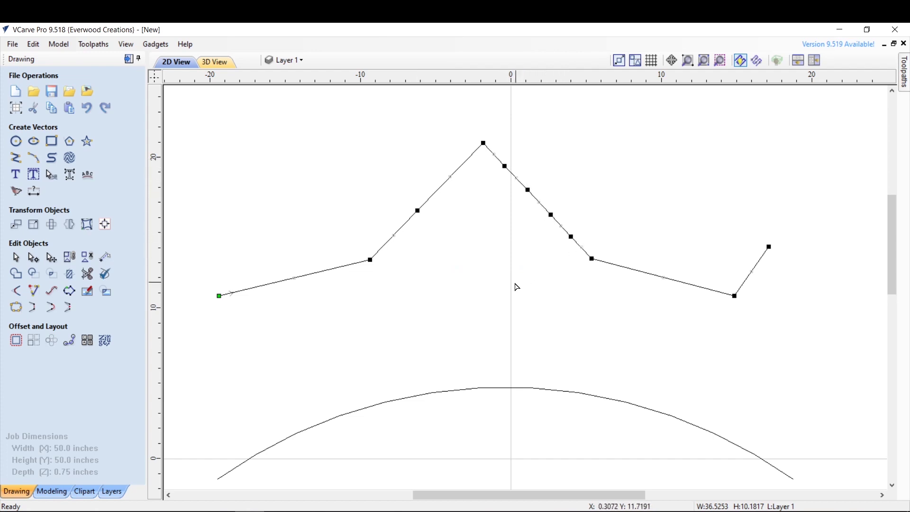
- Cut the polyline at its peak, select each half separately, and open the right half for node editing
right_click(484, 142)
left_click(503, 191)
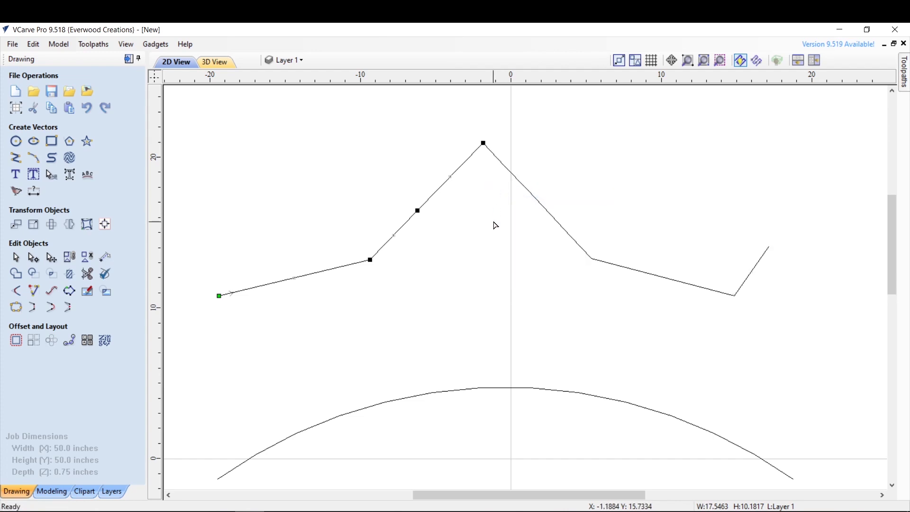
left_click(16, 256)
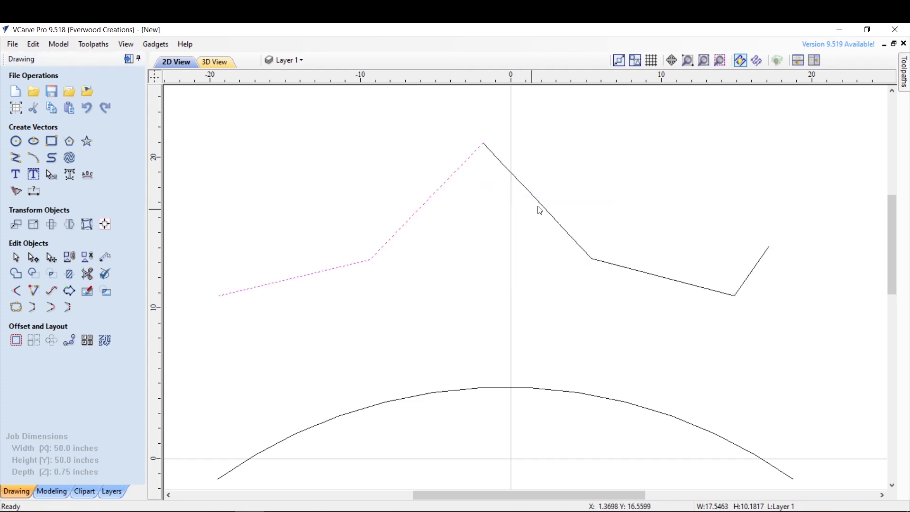
left_click(364, 251)
left_click(549, 211)
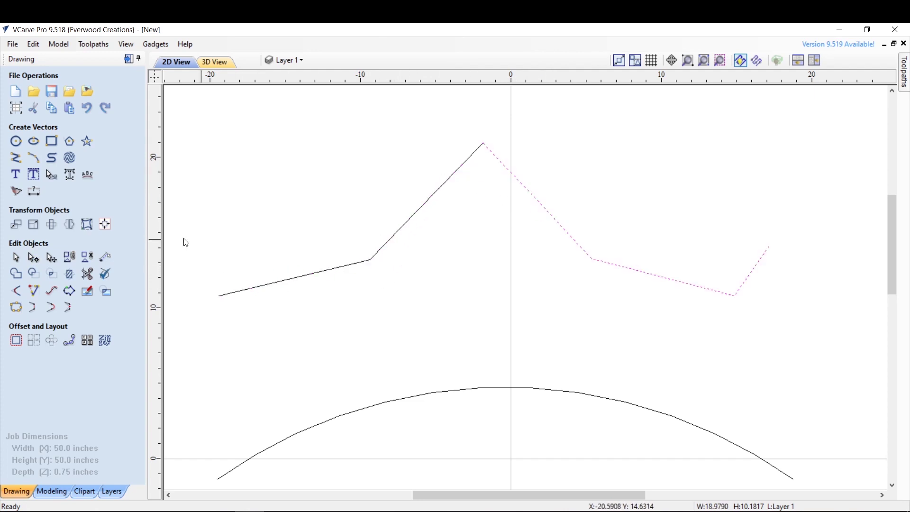
left_click(34, 257)
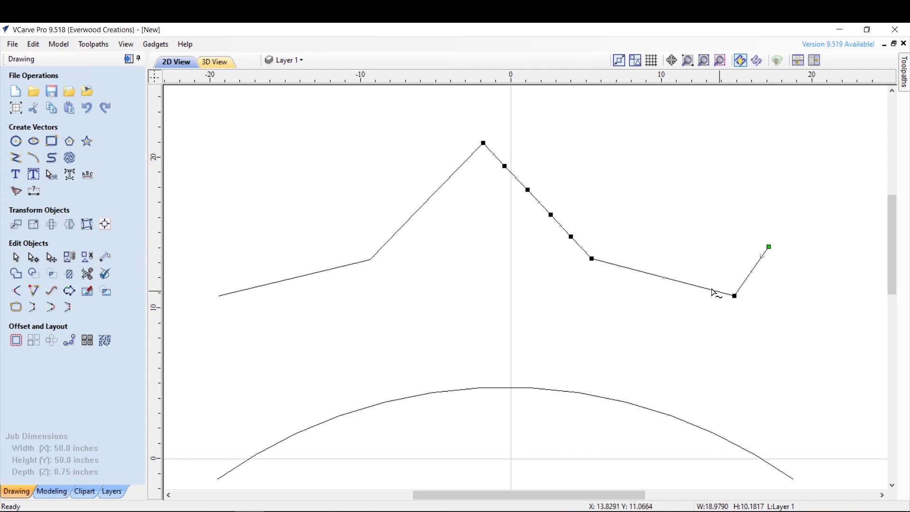
left_click(481, 145)
- Delete the second short span below the polyline's peak, and restore the connected polyline
right_click(521, 187)
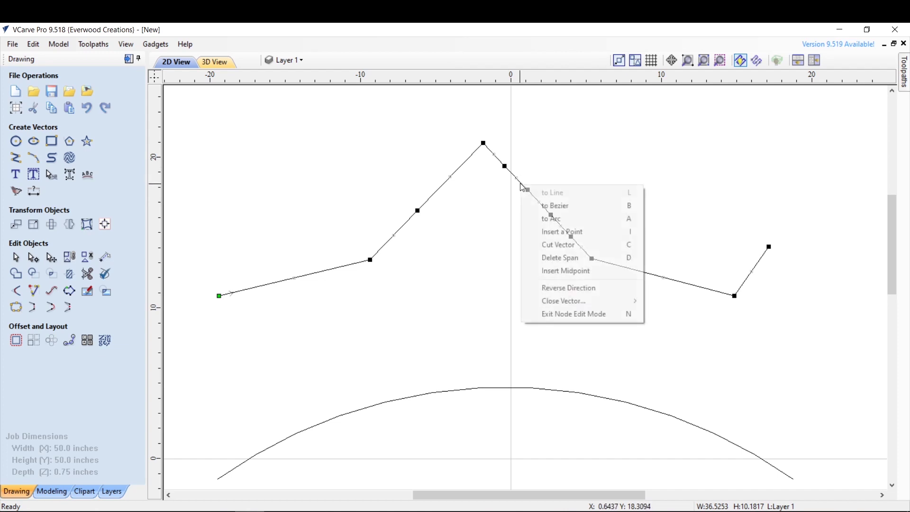
left_click(564, 257)
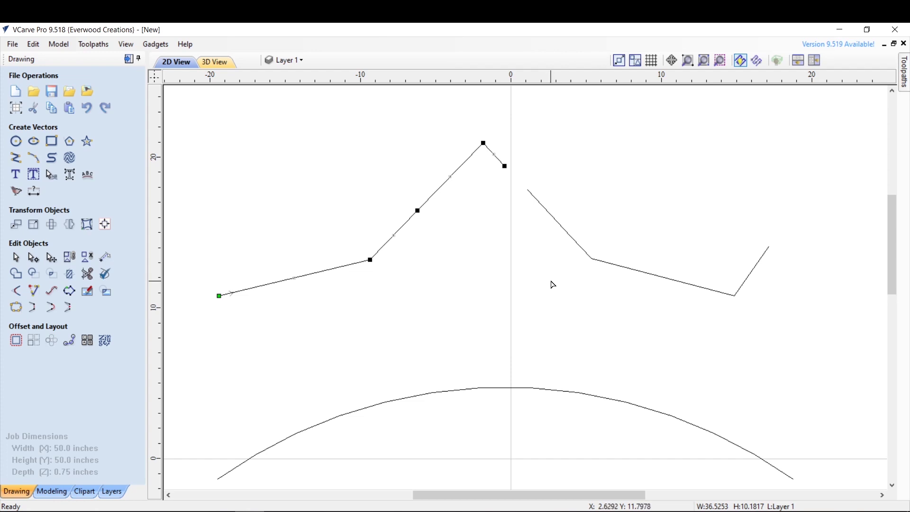
key("j")
- Insert a midpoint in the polyline's leftmost span and undo the insertion
right_click(313, 277)
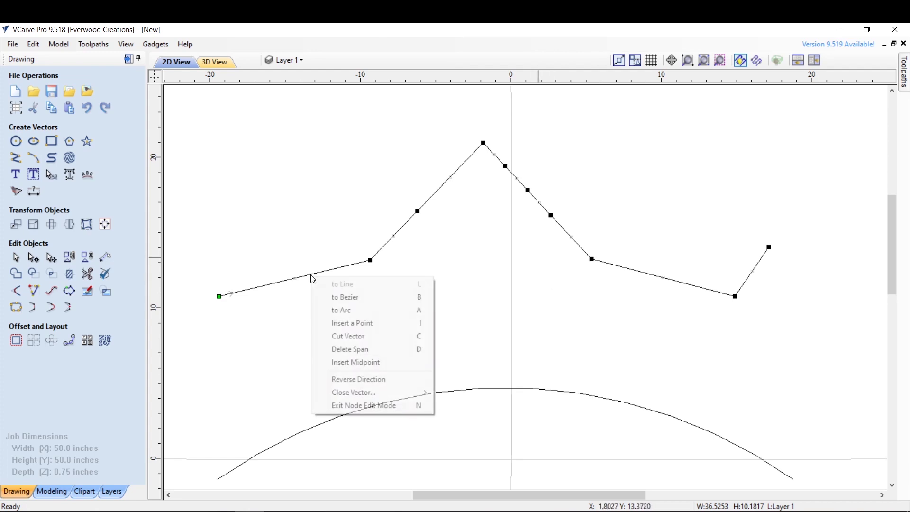
left_click(336, 362)
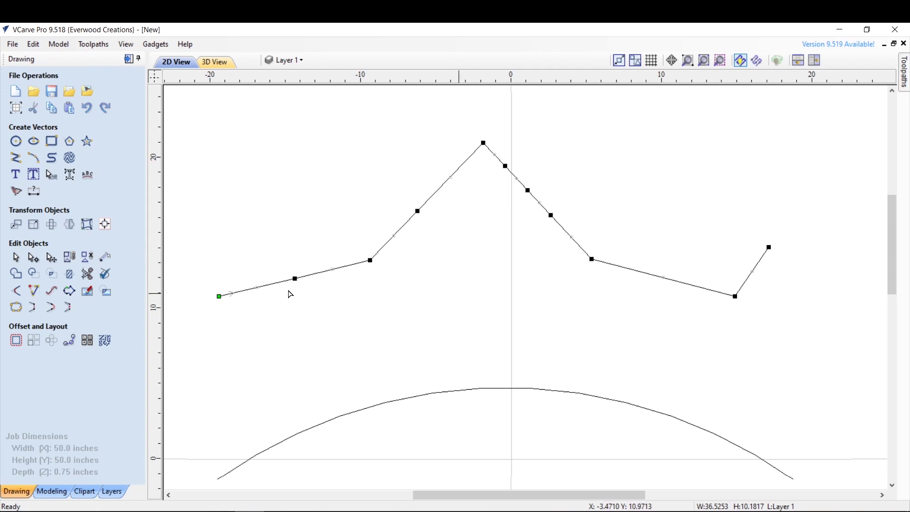
key("ctrl+z")
key("ctrl+z")
- Reverse the polyline's direction and undo the reversal
right_click(316, 280)
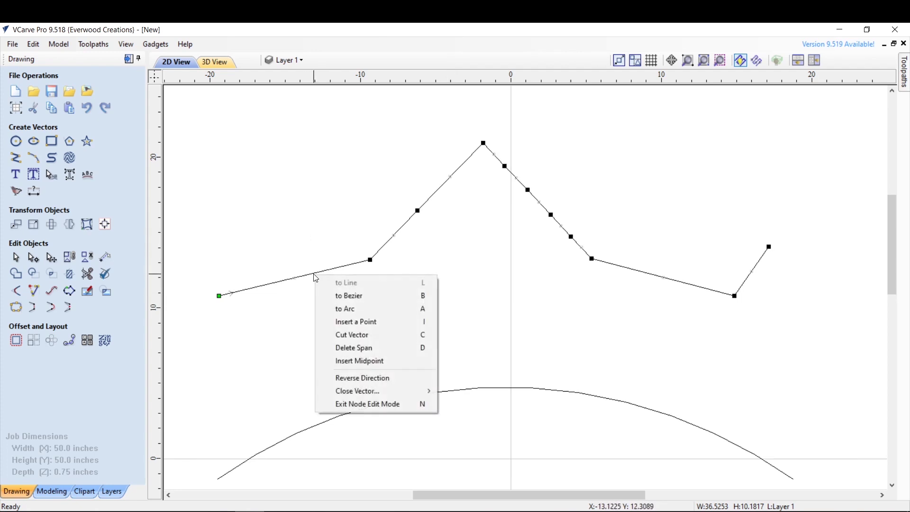
left_click(364, 379)
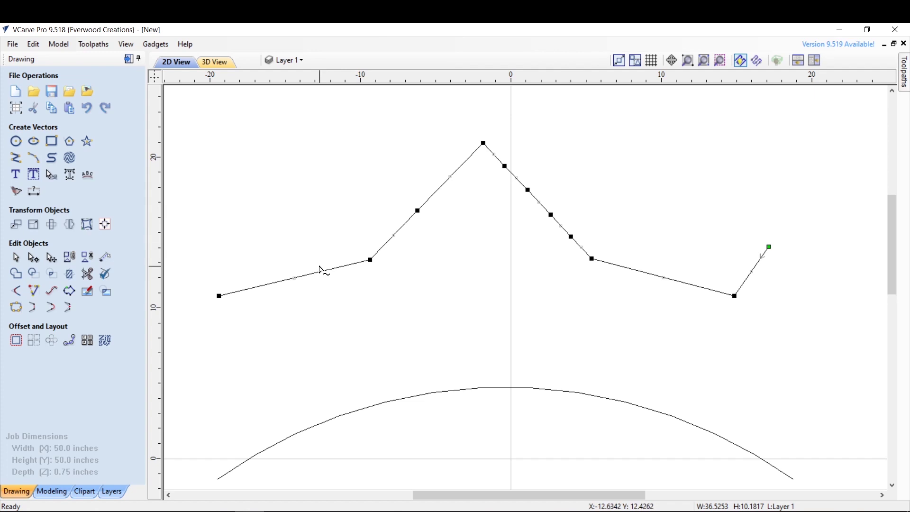
key("ctrl+z")
- Close the polyline with a line between its end points and undo the closure
right_click(346, 269)
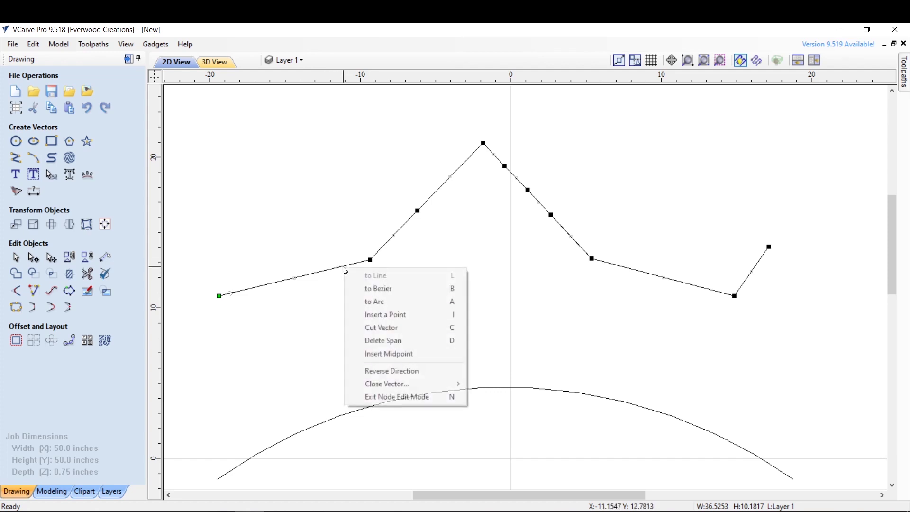
mouse_move(427, 385)
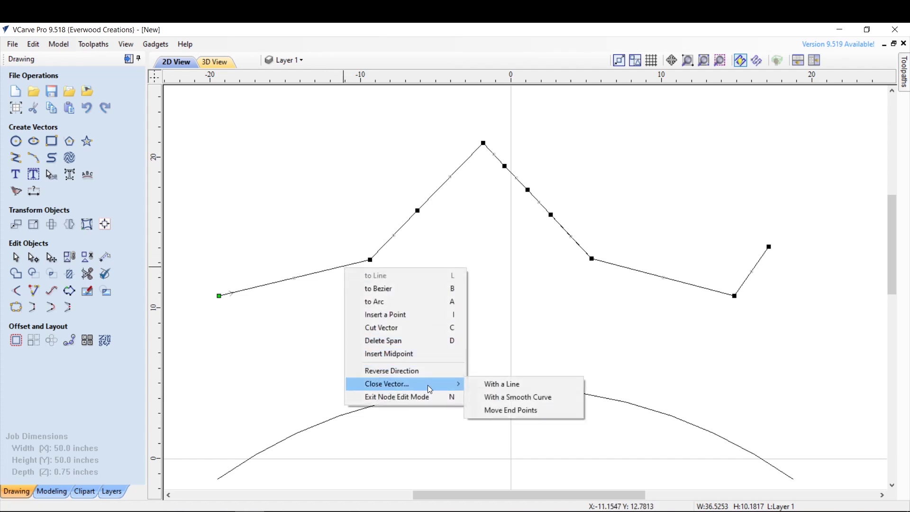
left_click(476, 388)
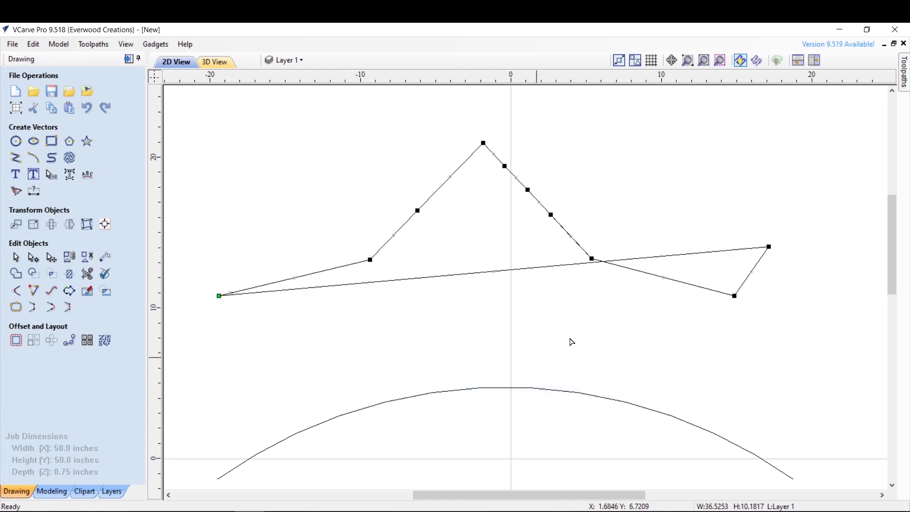
key("ctrl+z")
- Close the polyline with a smooth curve and undo the closure
left_click(351, 268)
right_click(351, 268)
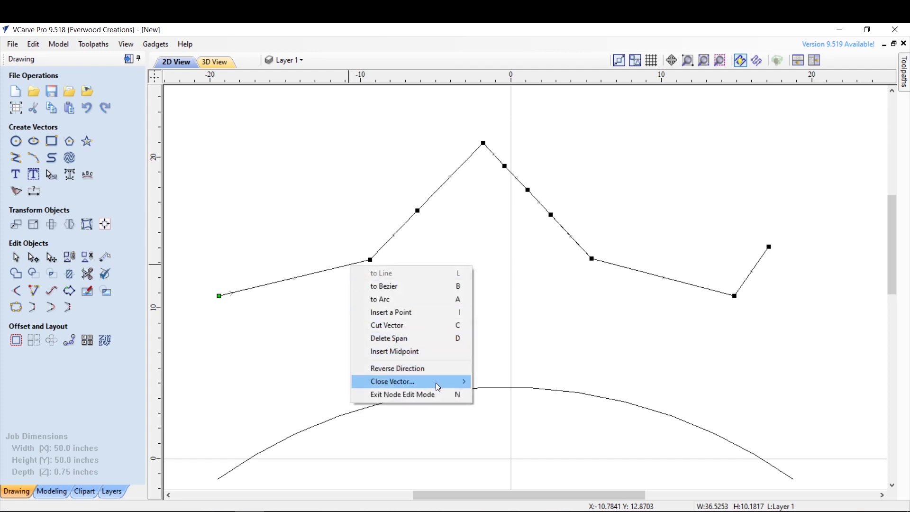
mouse_move(437, 382)
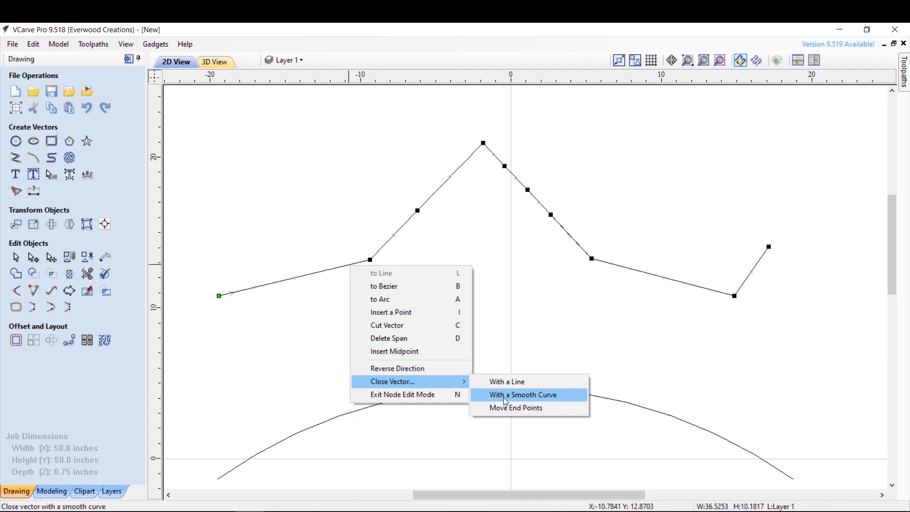
left_click(503, 396)
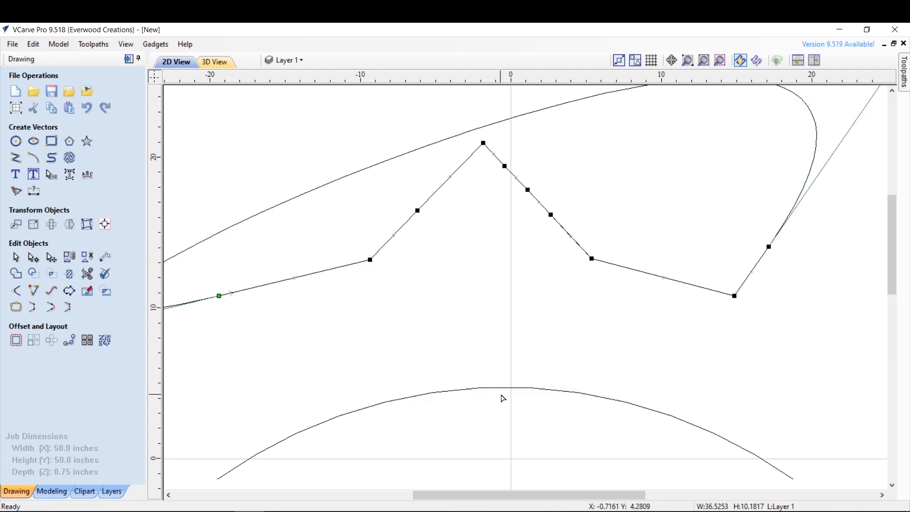
key("ctrl+z")
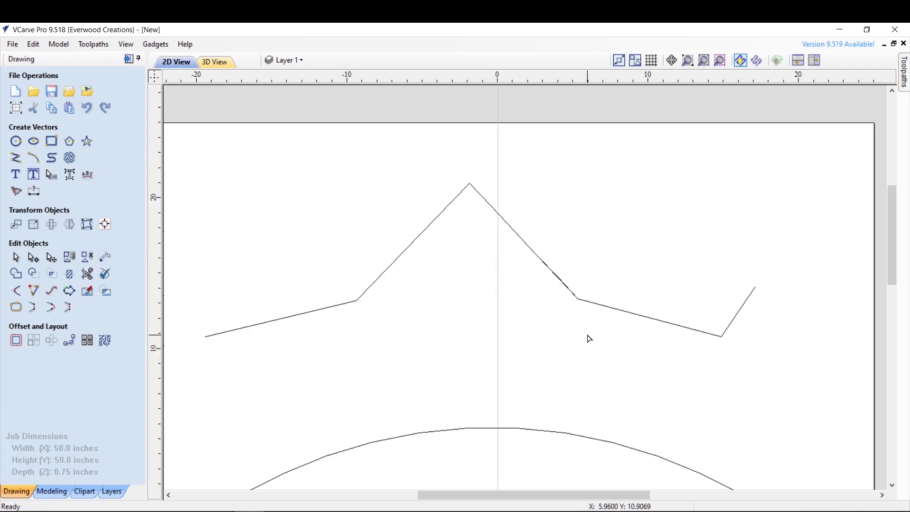
- Close the polyline by moving its end points together and undo the closure
left_click(279, 318)
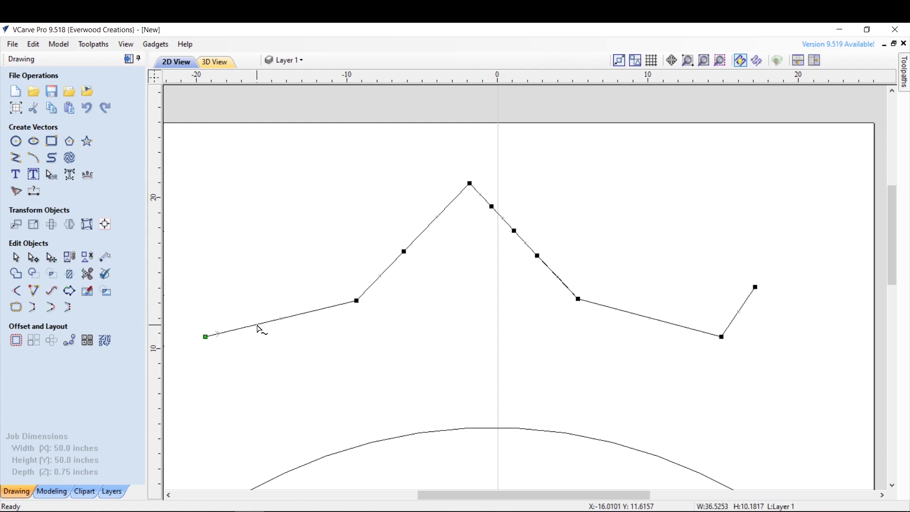
right_click(259, 329)
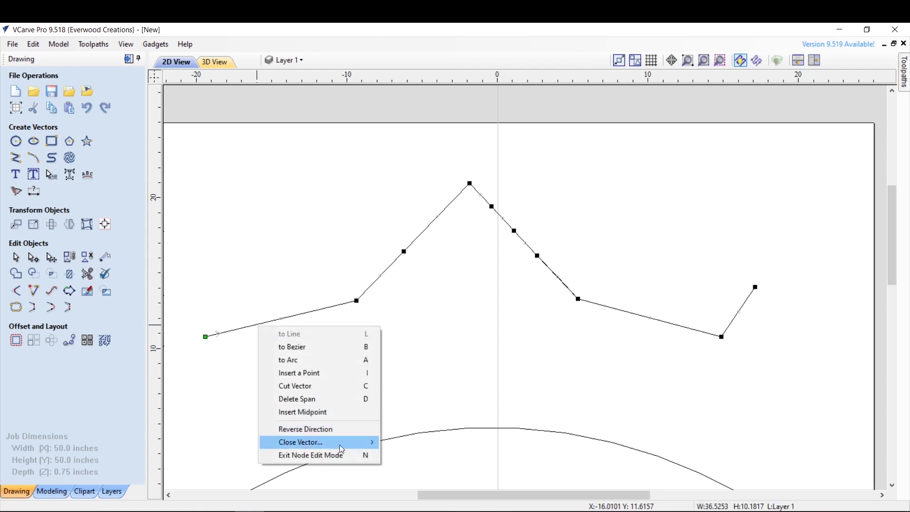
mouse_move(332, 441)
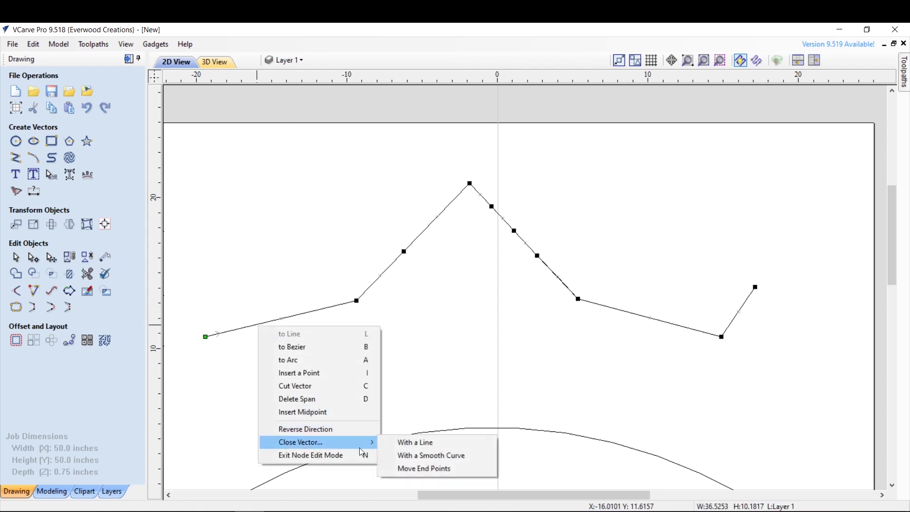
left_click(415, 469)
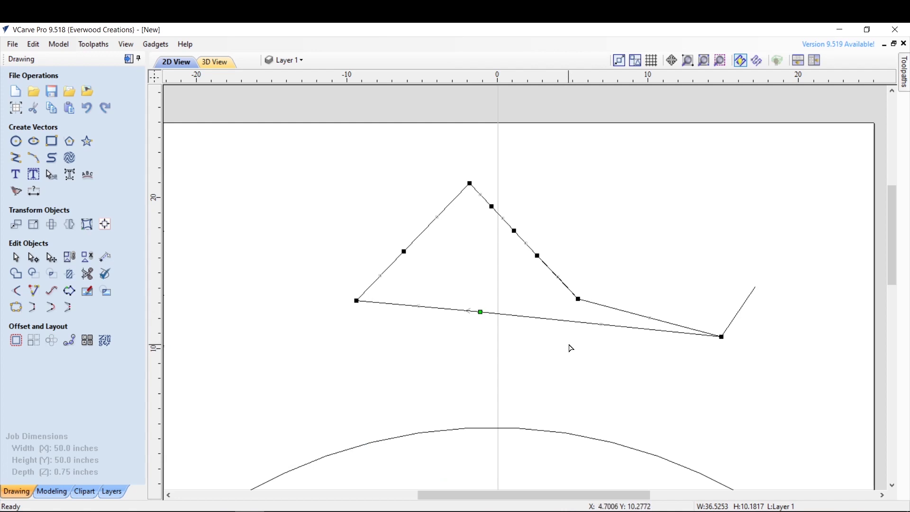
key("ctrl+z")
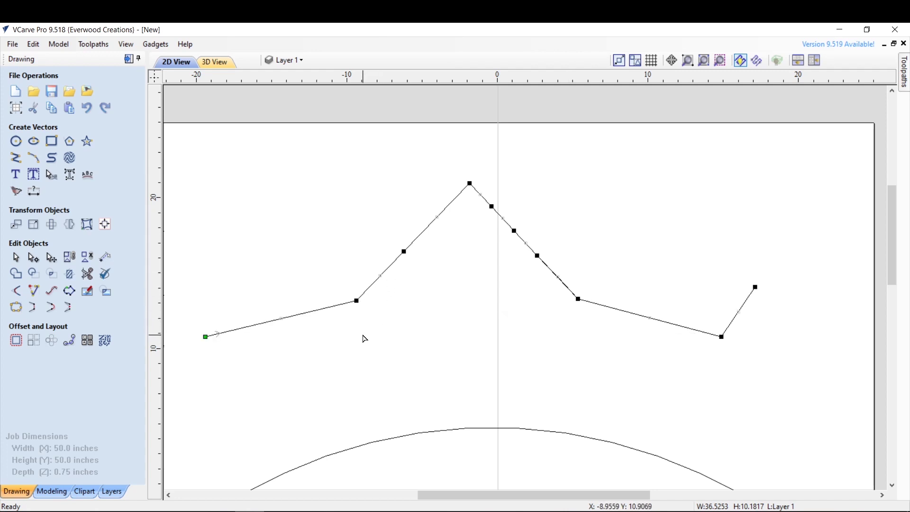
- Delete the polyline's bend point before the rise to the peak, and undo the deletion
right_click(356, 302)
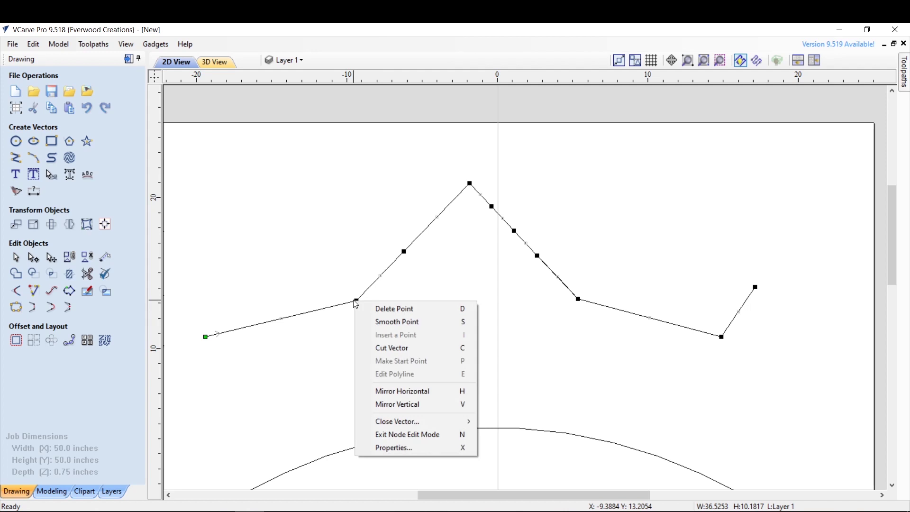
left_click(387, 309)
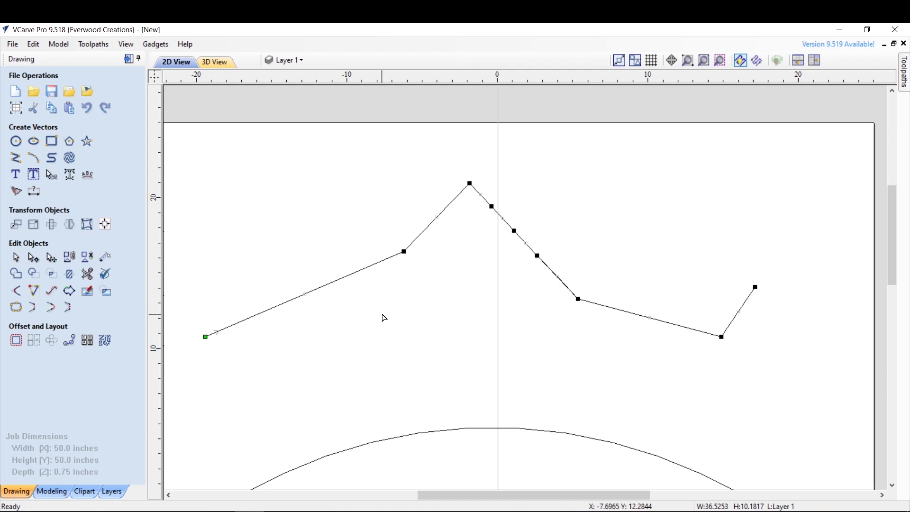
key("ctrl+z")
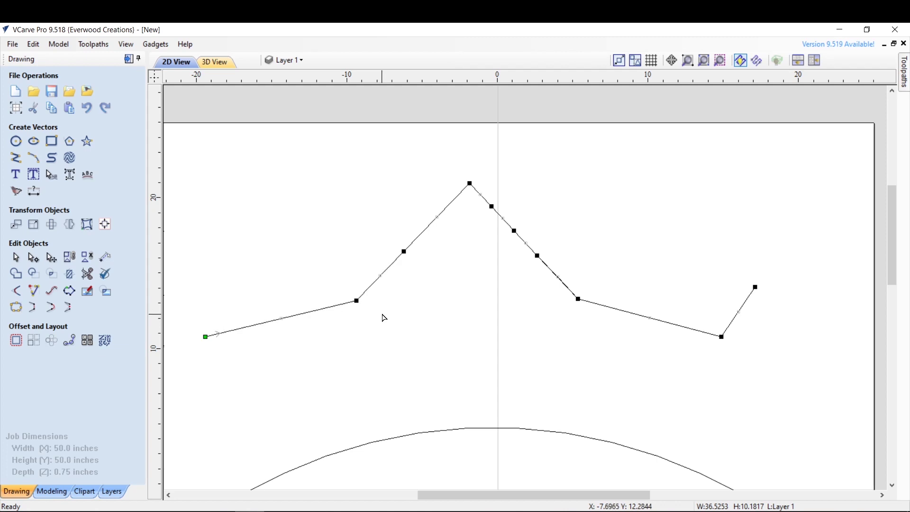
key("ctrl+z")
- Smooth the bend point before the rise, adjust its left tangent handle, and undo both changes
right_click(356, 301)
left_click(379, 322)
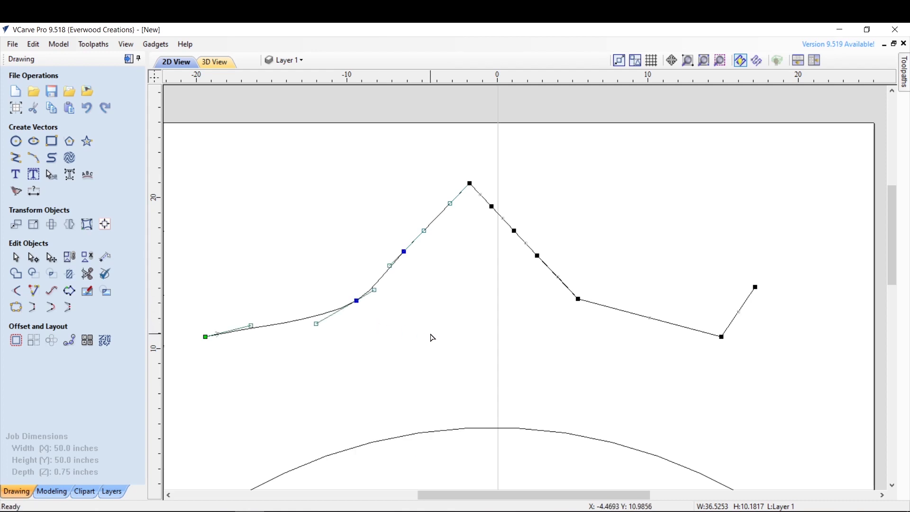
mouse_move(316, 324)
left_mouse_down()
mouse_move(345, 336)
mouse_move(325, 333)
mouse_move(298, 300)
mouse_move(353, 334)
mouse_move(320, 314)
mouse_move(328, 315)
left_mouse_up()
key("ctrl+z")
key("ctrl+z")
- Make the left end node the polyline's start point
right_click(756, 287)
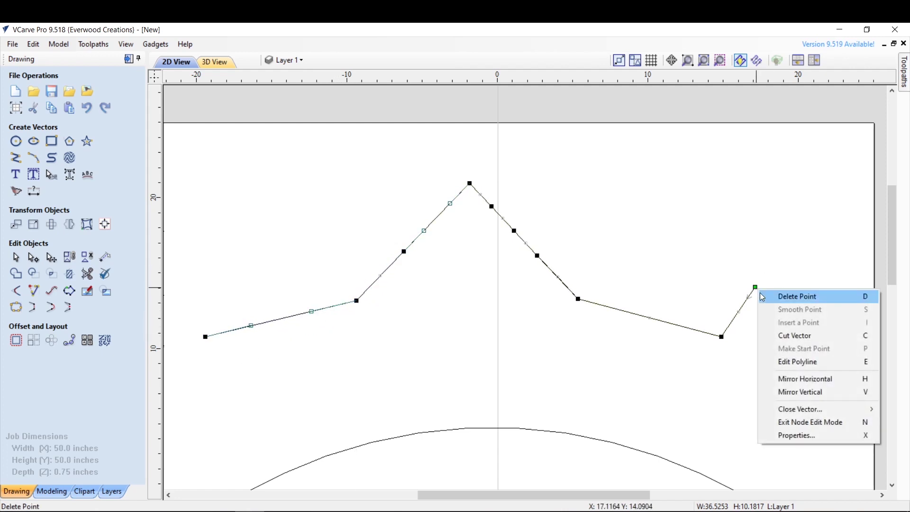
left_click(779, 364)
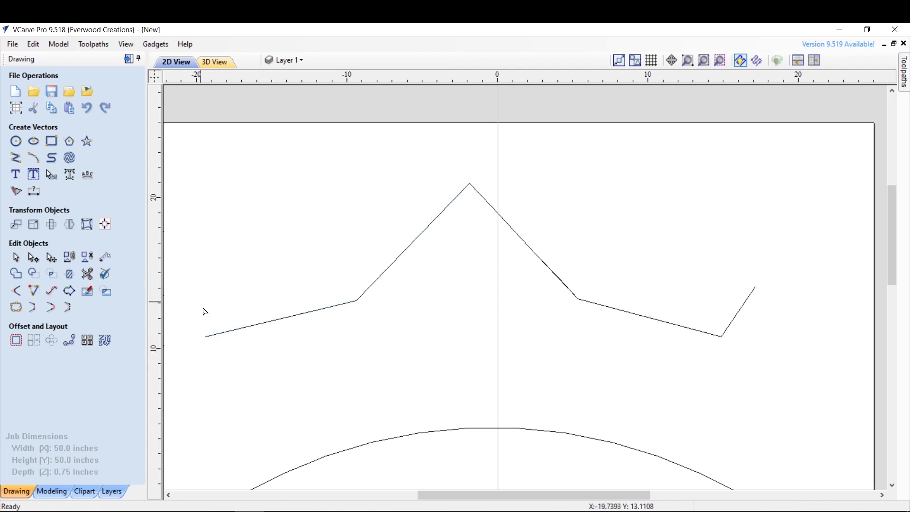
right_click(216, 339)
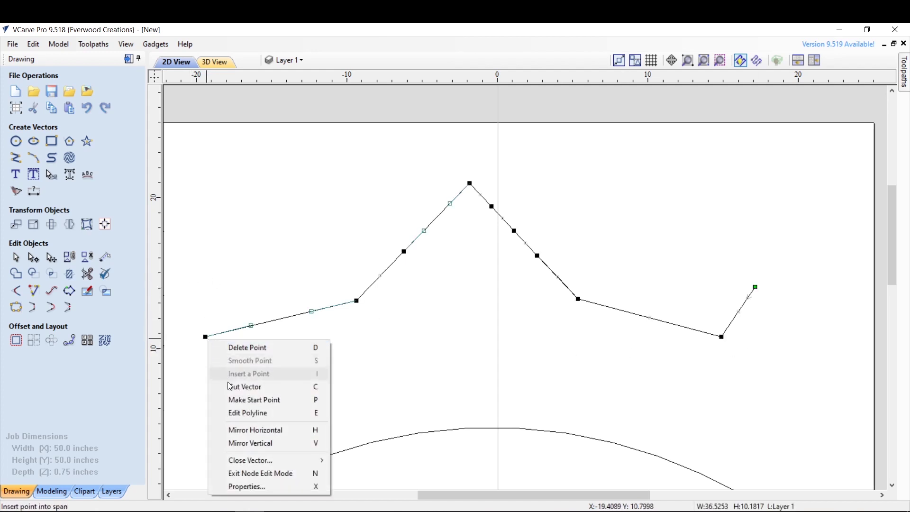
left_click(239, 403)
- Extend the polyline from its right end with a horizontal segment to about X 21.6 and a vertical segment upward
right_click(756, 287)
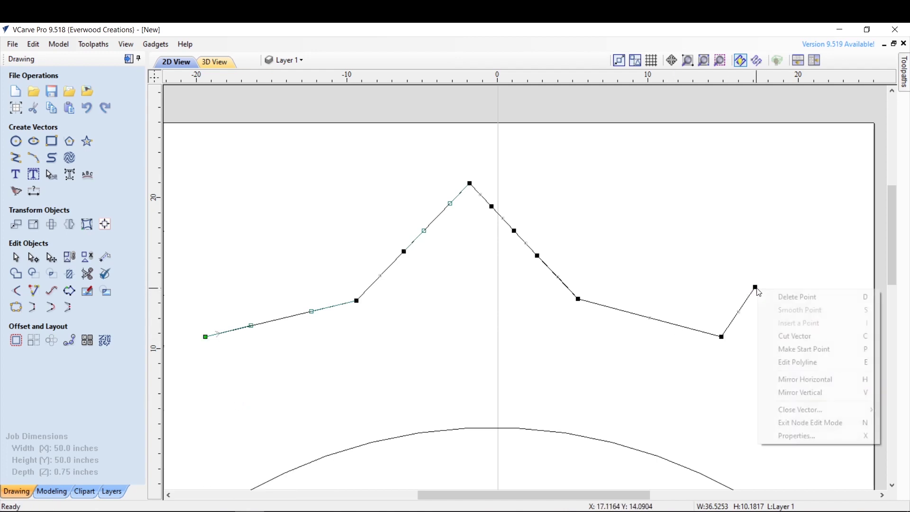
left_click(788, 363)
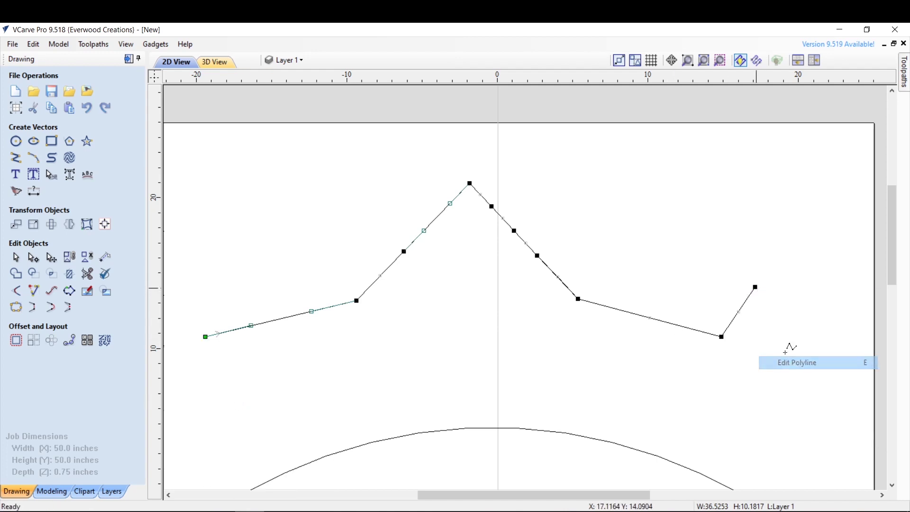
left_click(823, 288)
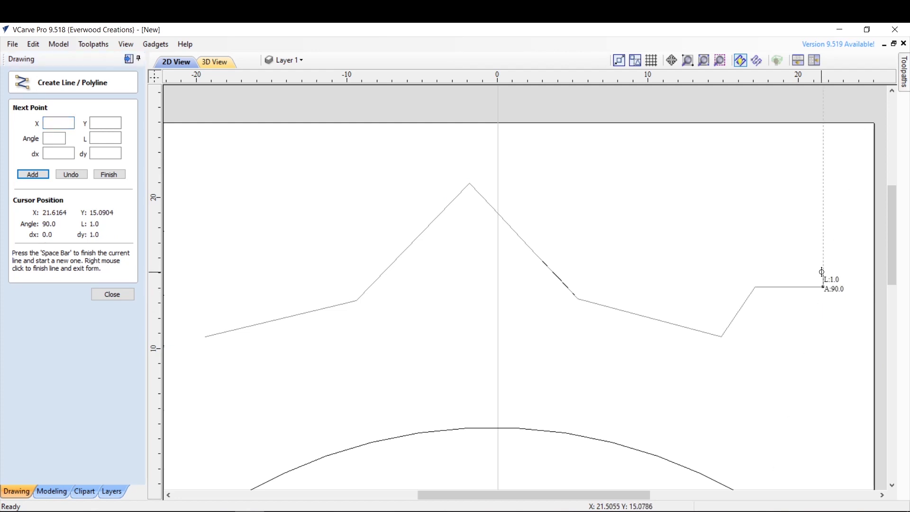
left_click(821, 236)
right_click(820, 235)
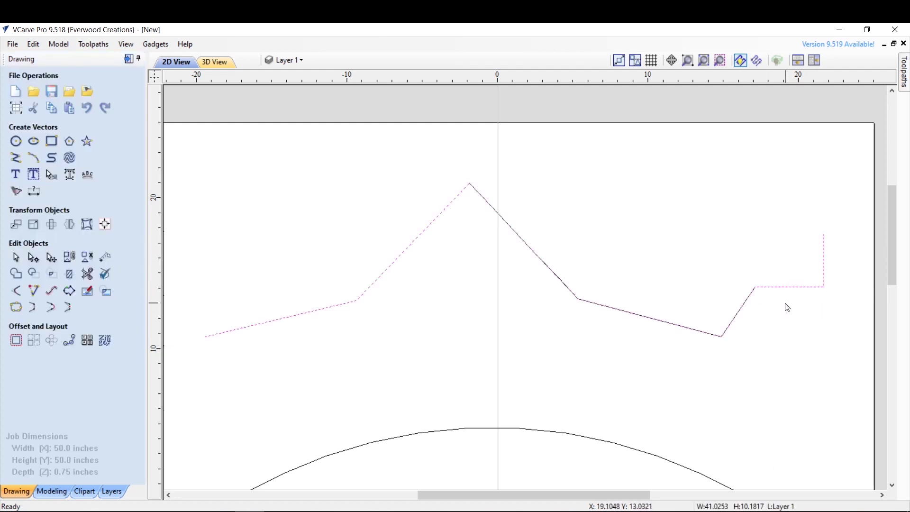
- Deselect the extended polyline and create a circle 12.5 inches in diameter above the polyline's left end
left_click(751, 324)
left_click_drag(773, 380, 439, 157)
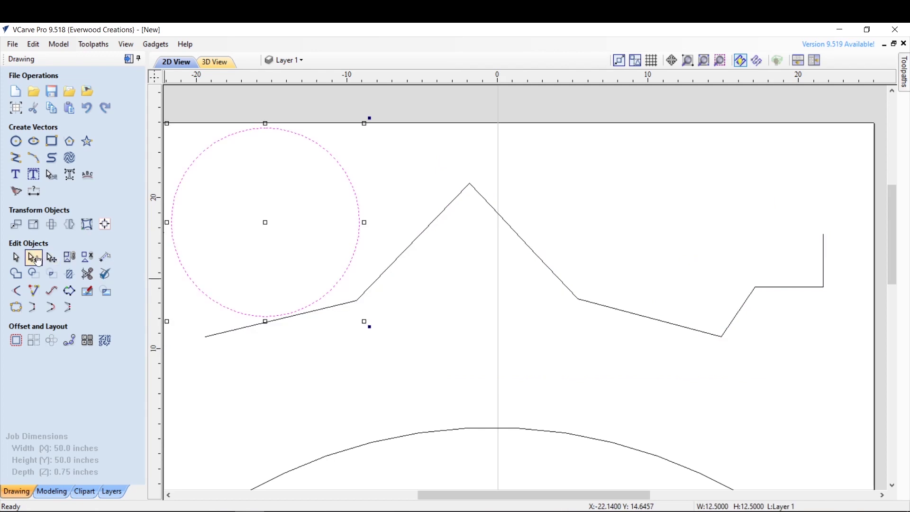
- Node-edit the circle with horizontal mirroring from its left quadrant node and pull that node inward toward the centre
left_click(33, 257)
right_click(172, 222)
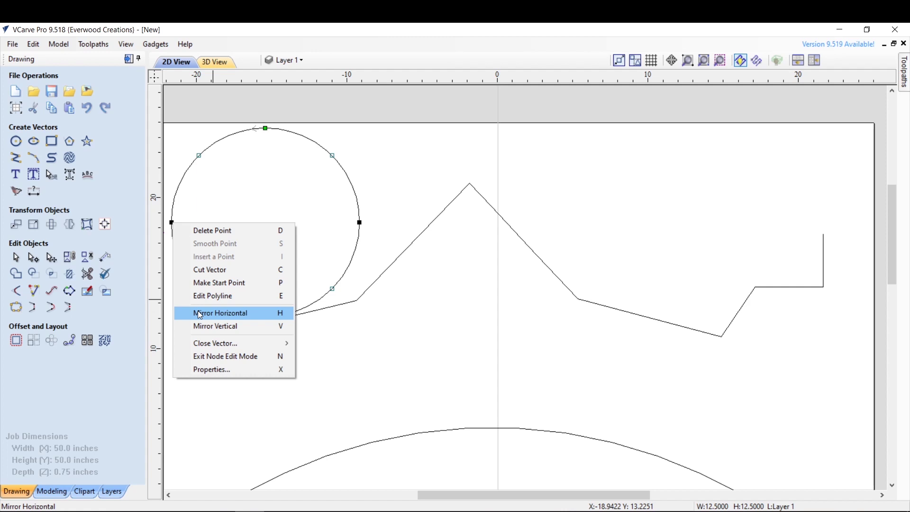
left_click(200, 315)
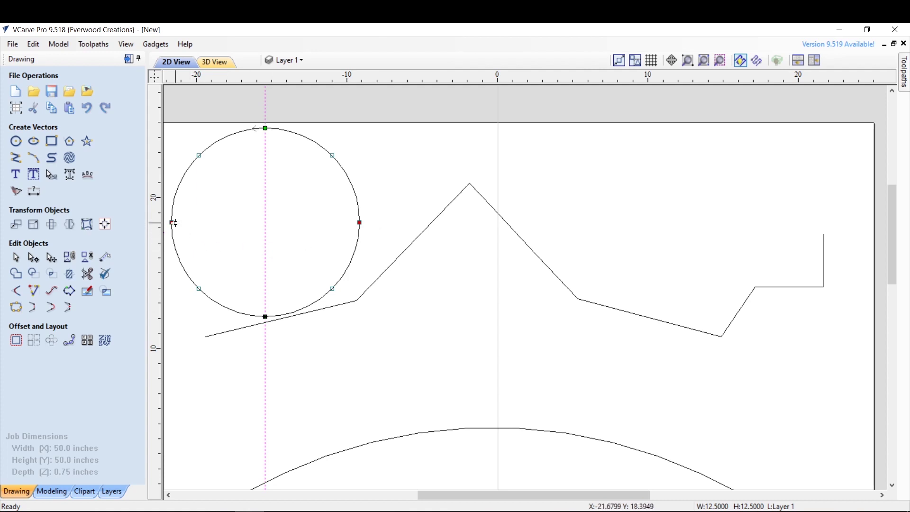
left_click_drag(173, 222, 253, 223)
left_click(266, 336)
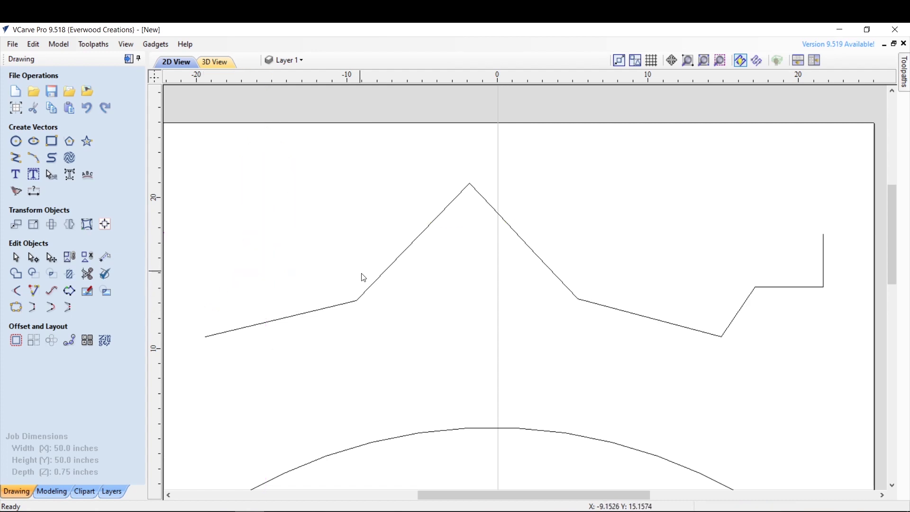
- Inspect the node properties of the polyline's bend point before the rise, and close them without changes
left_click(371, 285)
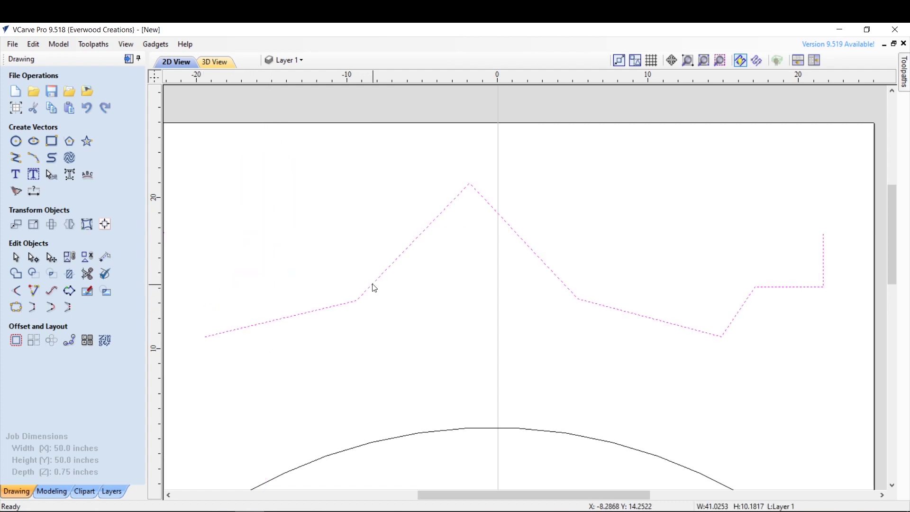
left_click(35, 262)
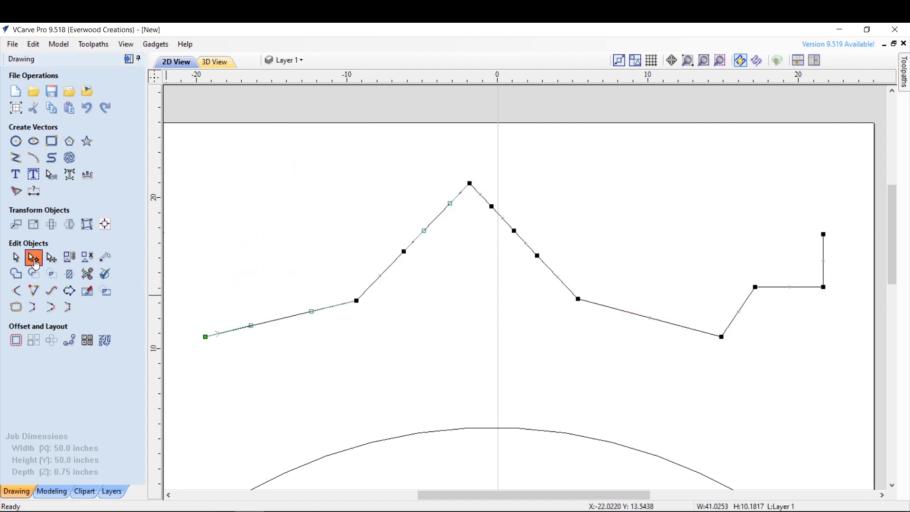
right_click(359, 302)
left_click(424, 450)
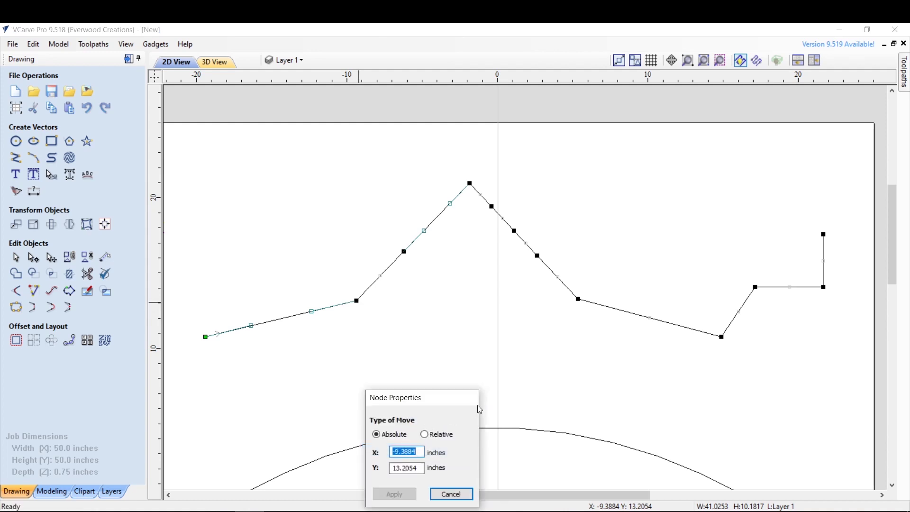
left_click(462, 496)
left_click(408, 298)
- Add a new layer named Layer 2, make it active, and hide Layer 1
scroll(405, 289, "down", 3)
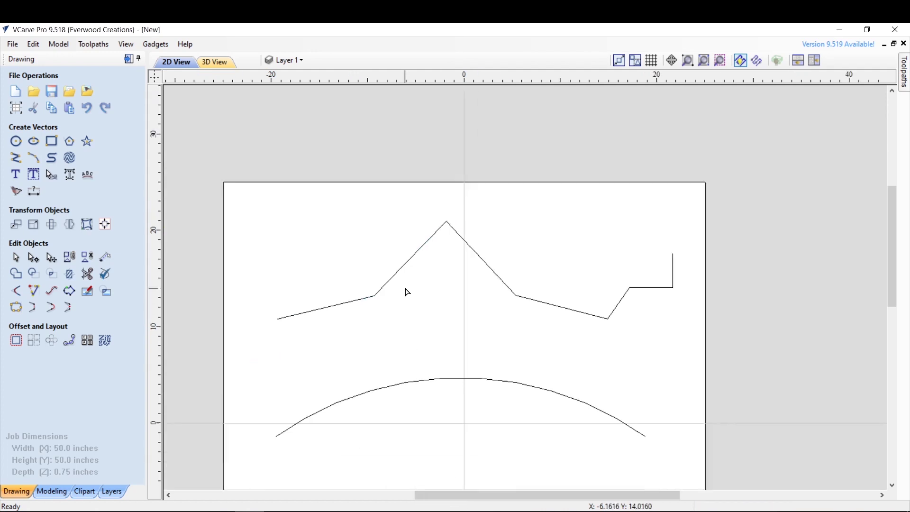
scroll(405, 206, "down", 2)
scroll(457, 374, "up", 2)
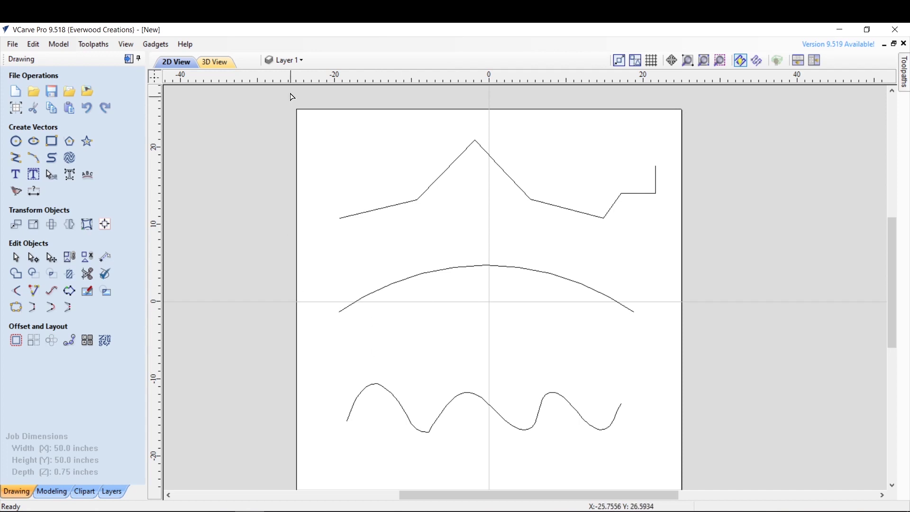
left_click(286, 60)
left_click(317, 176)
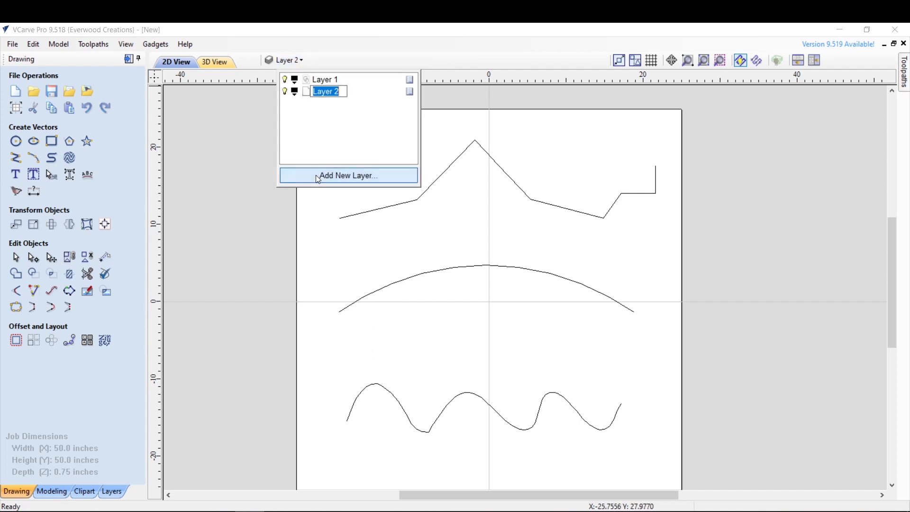
left_click(329, 111)
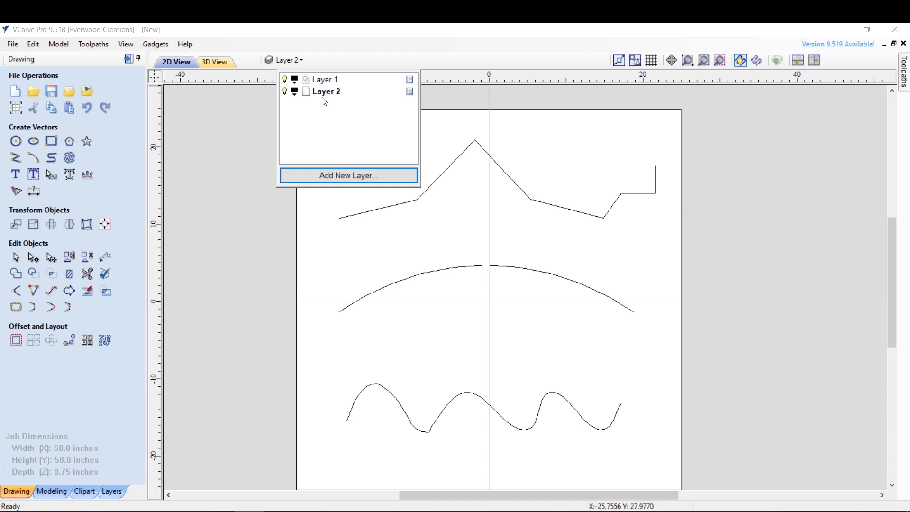
double_click(315, 92)
left_click(285, 81)
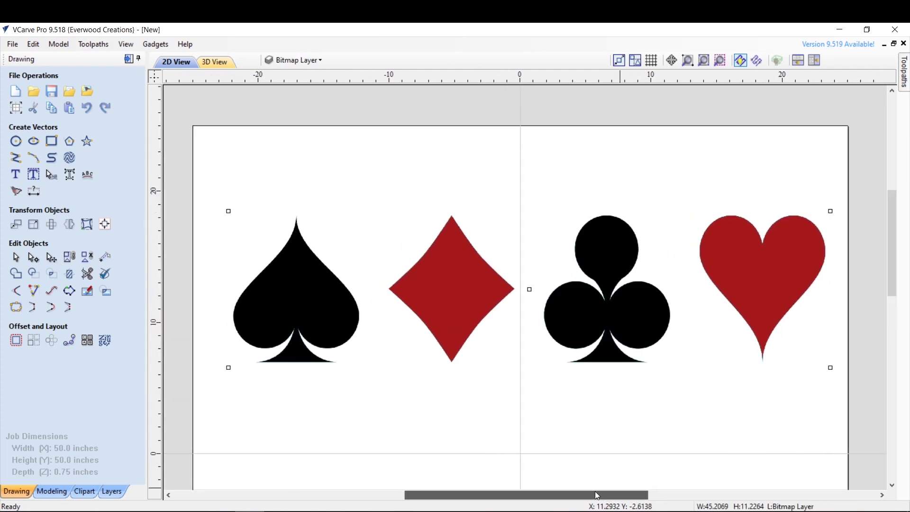
- Trace the spade with a closed seven-node polyline through its tip, widest side points, stem notches and base corners
left_click(351, 434)
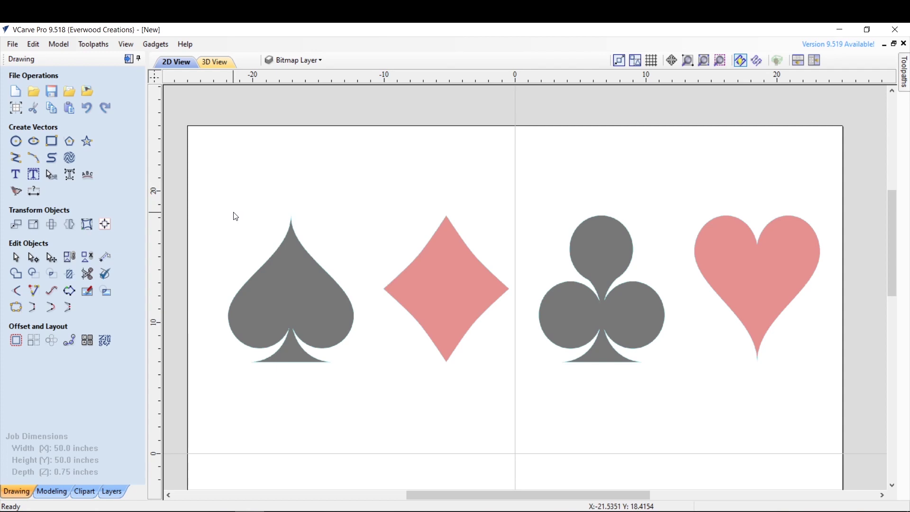
scroll(209, 350, "up", 3)
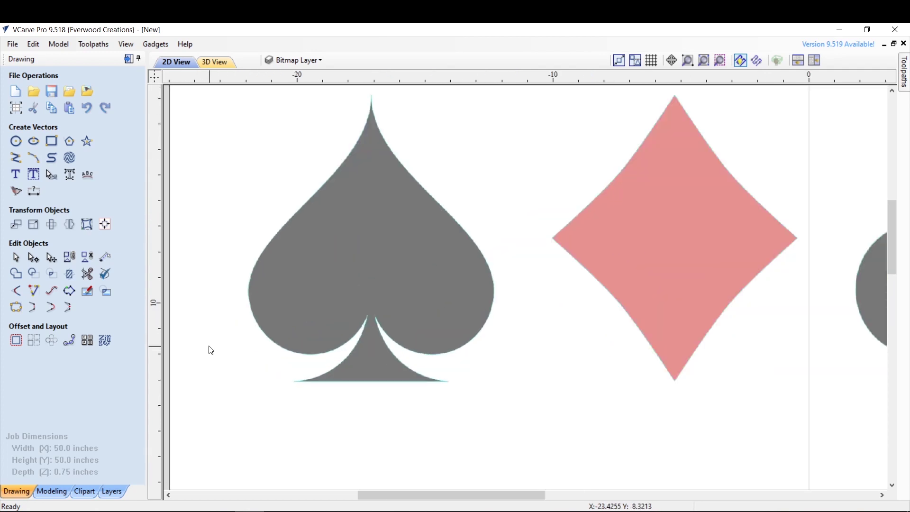
left_click(15, 157)
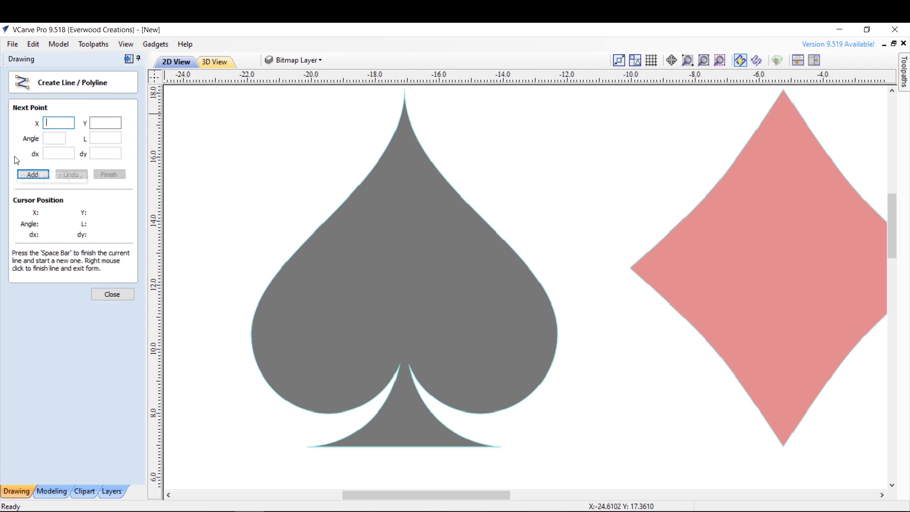
left_click(404, 90)
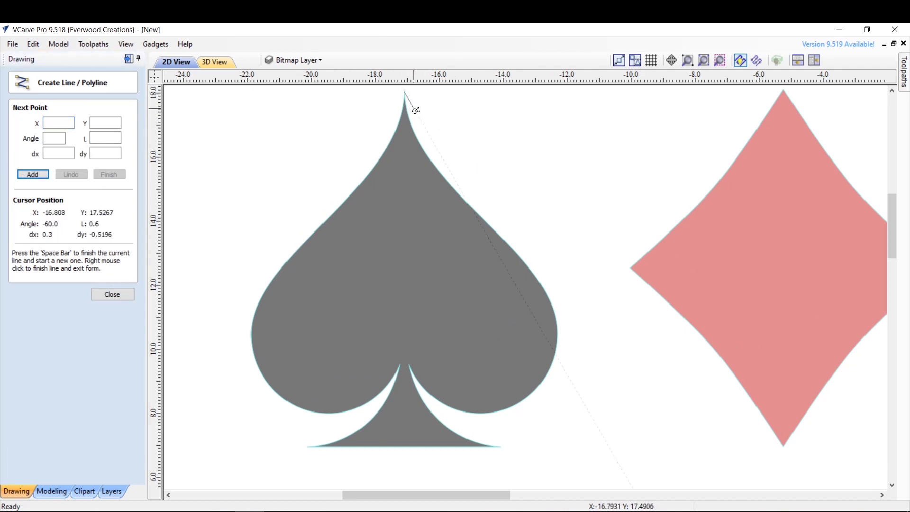
left_click(557, 334)
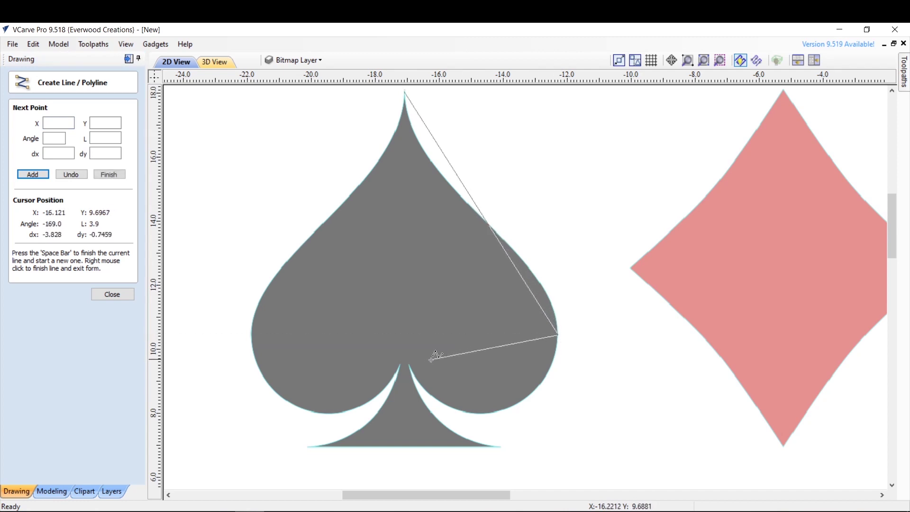
left_click(410, 362)
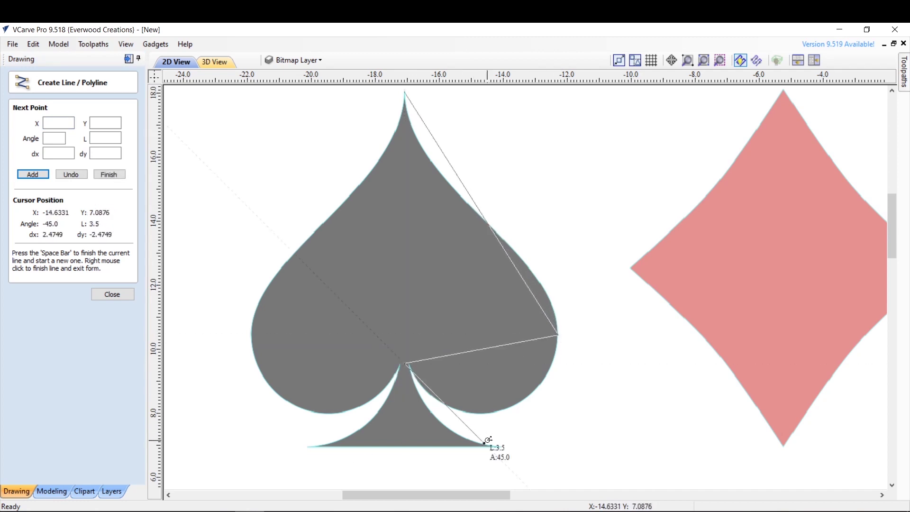
left_click(500, 446)
left_click(308, 447)
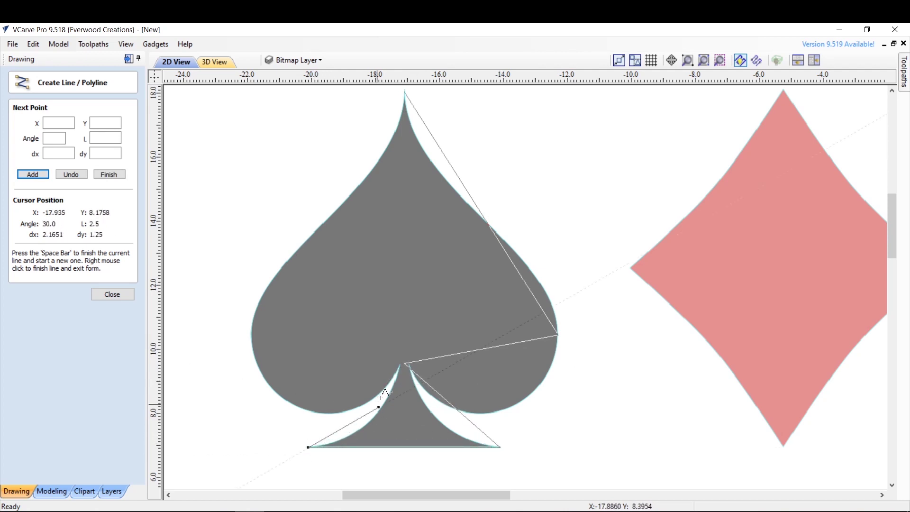
left_click(399, 367)
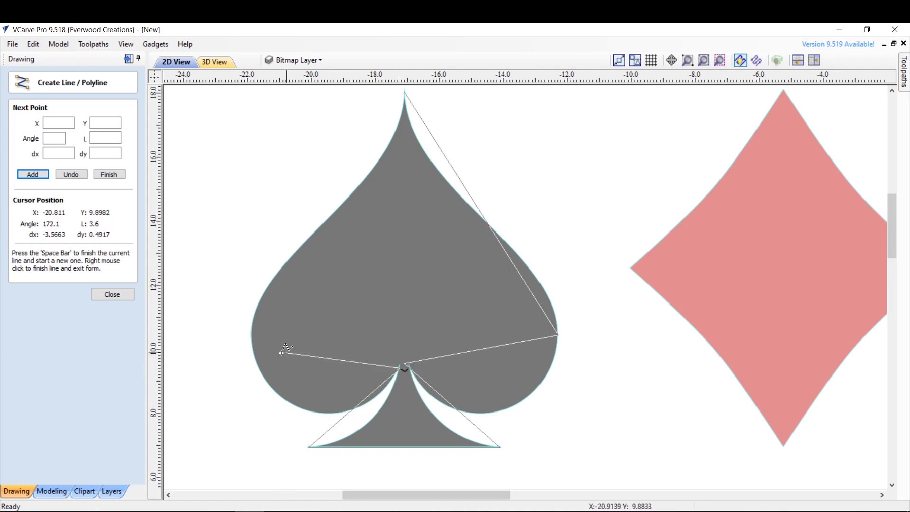
left_click(252, 339)
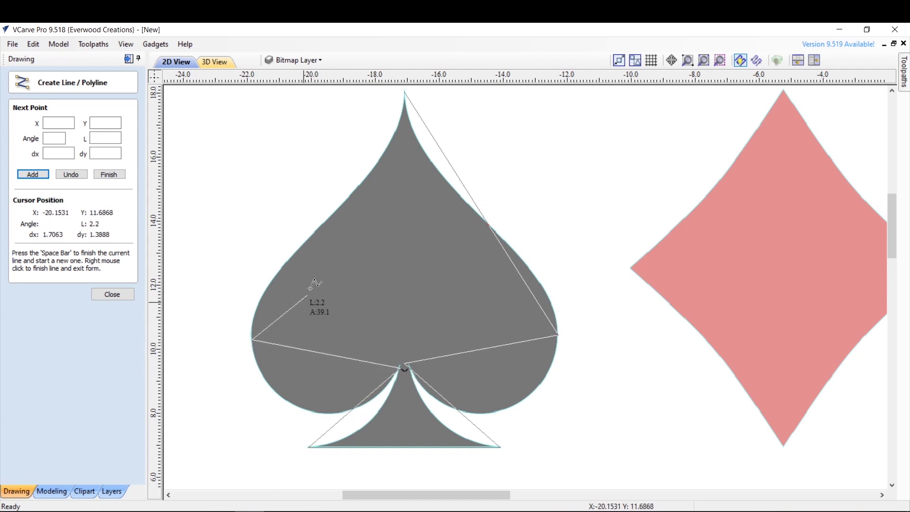
left_click(405, 91)
left_click(112, 294)
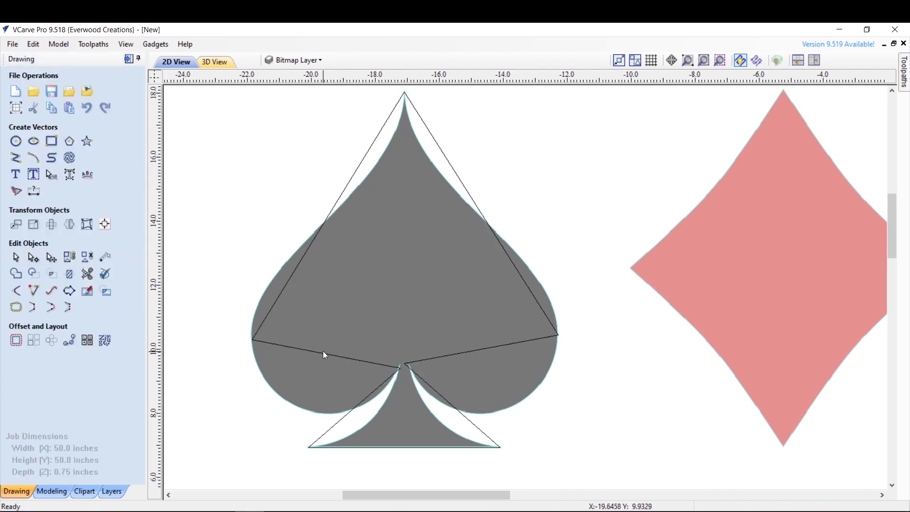
- Convert the polyline's upper right span to a Bezier and shape its handles to follow the spade's edge
left_click(309, 246)
left_click(33, 257)
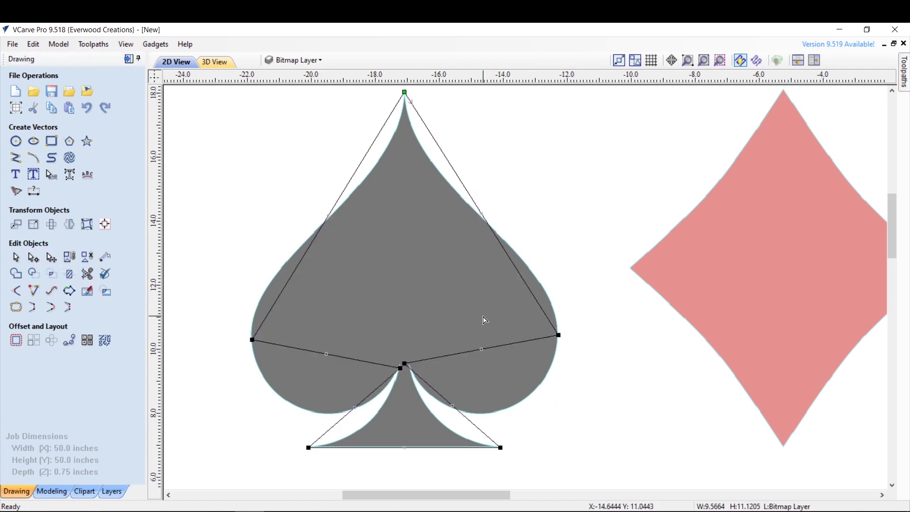
right_click(491, 230)
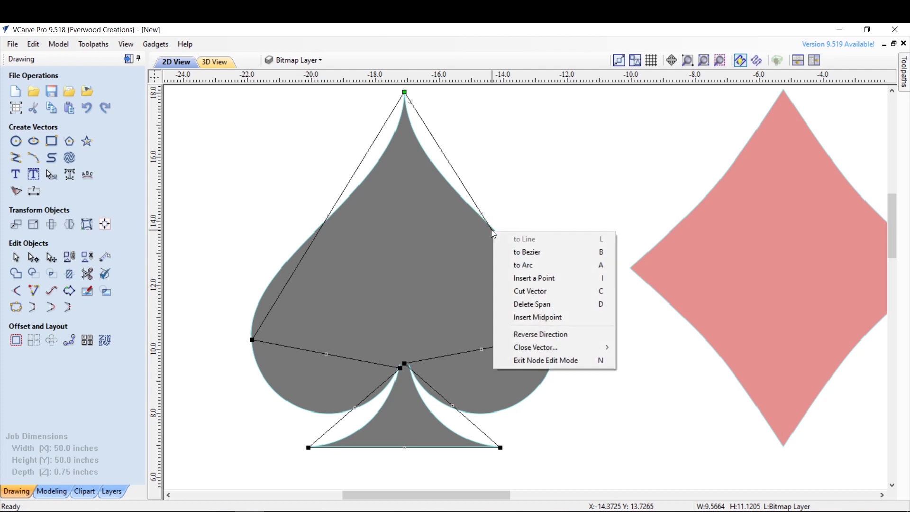
left_click(512, 254)
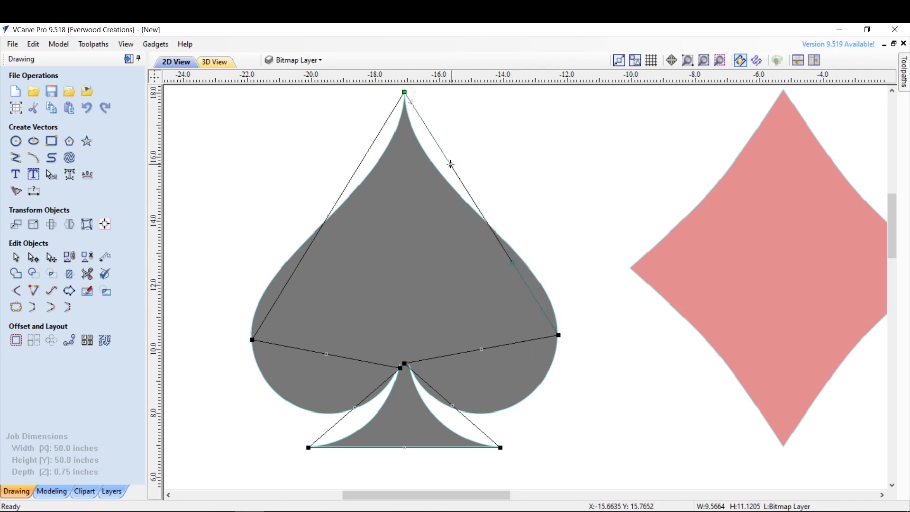
left_click_drag(451, 165, 423, 206)
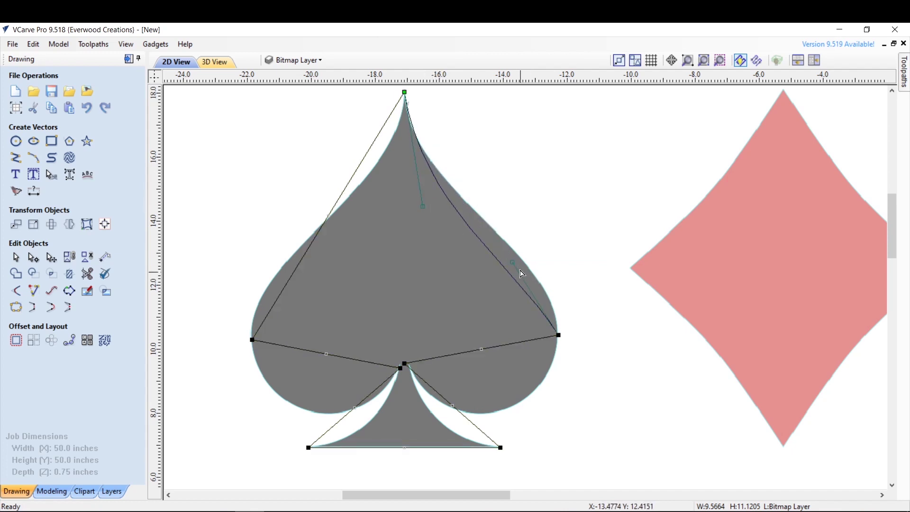
left_click_drag(513, 262, 550, 244)
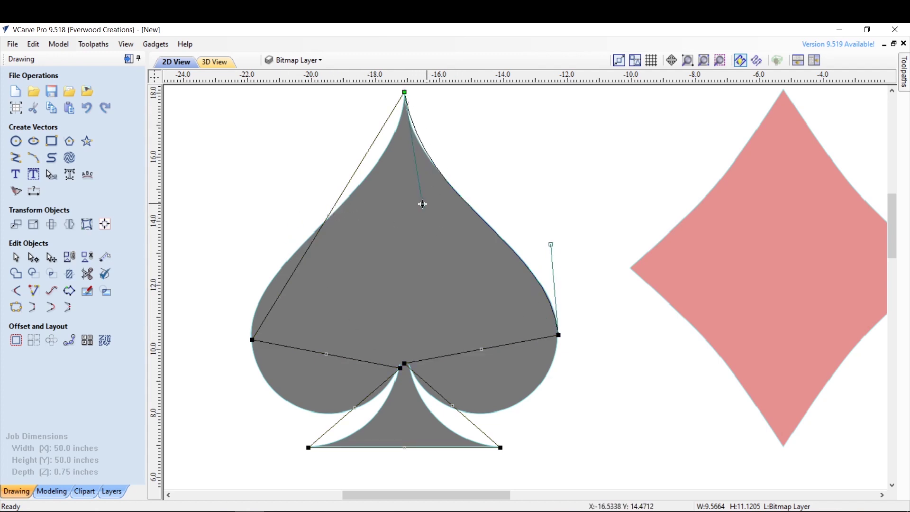
left_click_drag(423, 206, 397, 174)
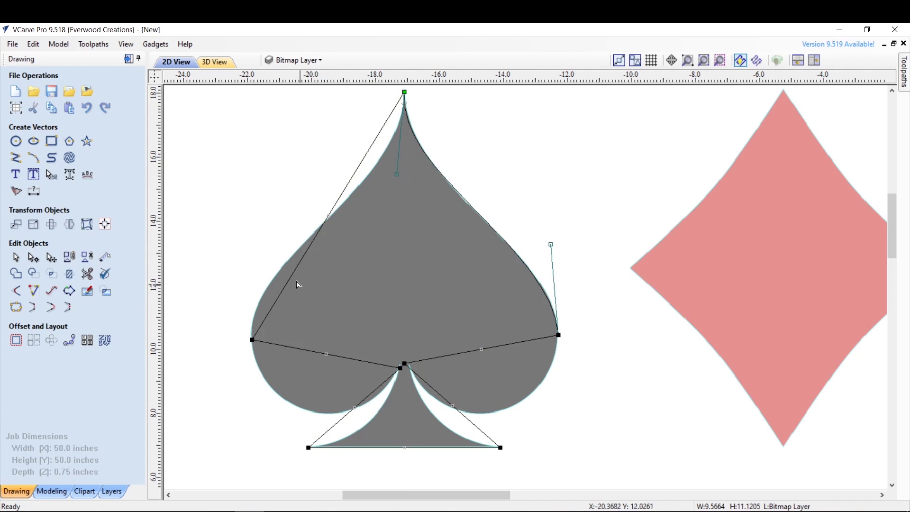
- Convert the upper left span to a Bezier and adjust both handles to fit the spade's left shoulder
right_click(284, 291)
left_click(327, 314)
left_click_drag(358, 166, 367, 218)
left_click_drag(297, 264, 238, 273)
left_click_drag(367, 218, 396, 195)
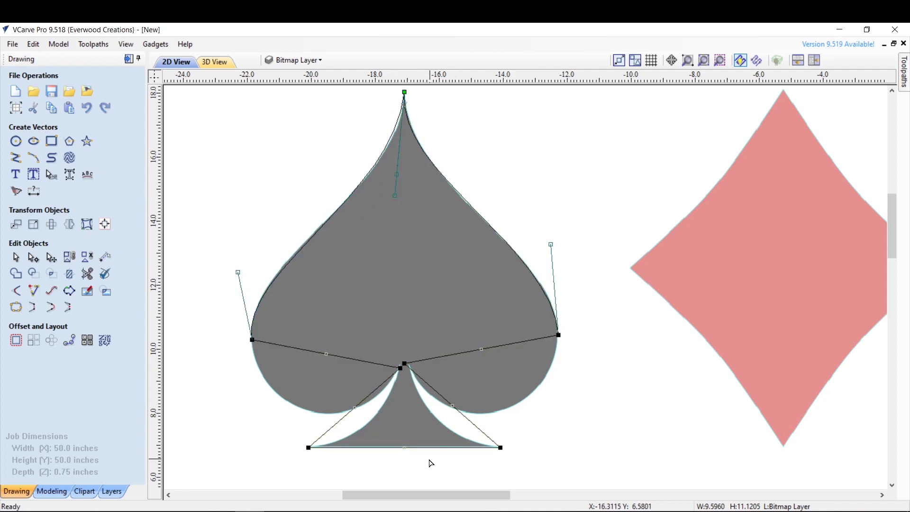
- Convert the lower left span to a Bezier and pull its handles outward and down around the left lobe
scroll(413, 481, "up", 2)
scroll(413, 481, "down", 1)
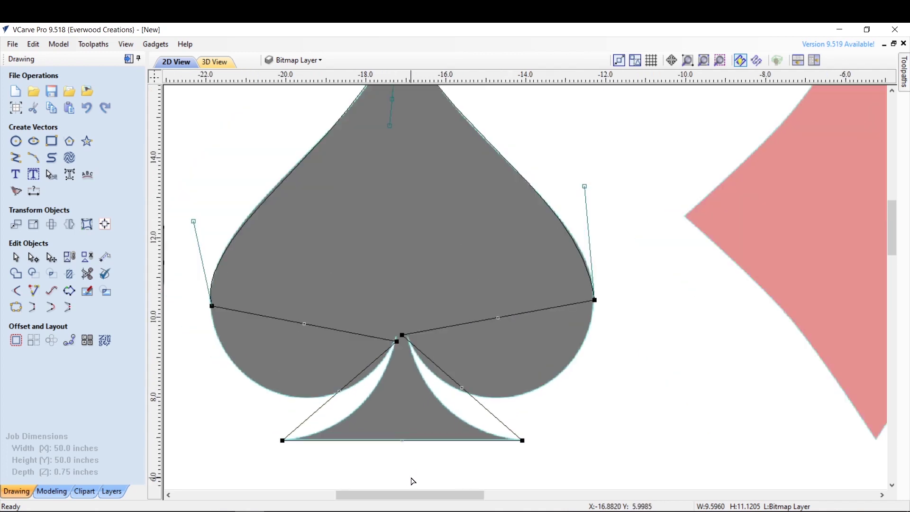
right_click(316, 331)
left_click(334, 349)
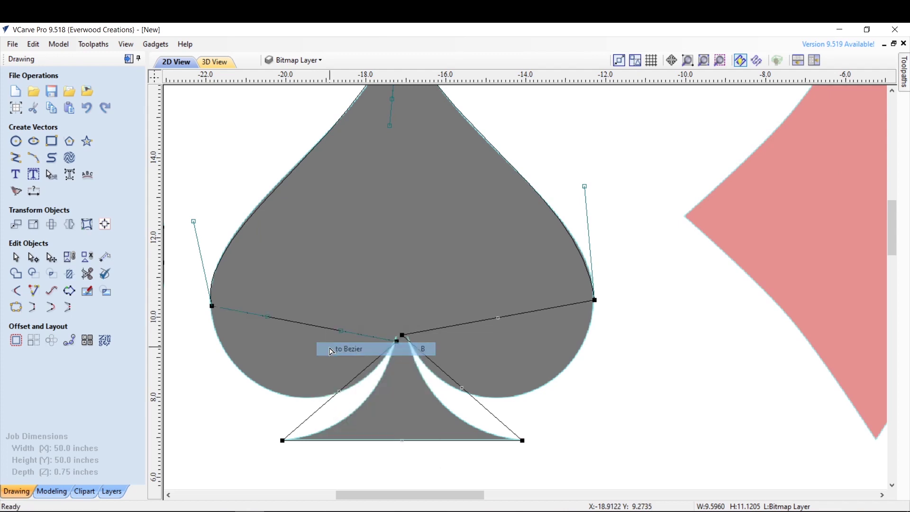
left_click_drag(268, 316, 204, 391)
left_click_drag(340, 330, 332, 439)
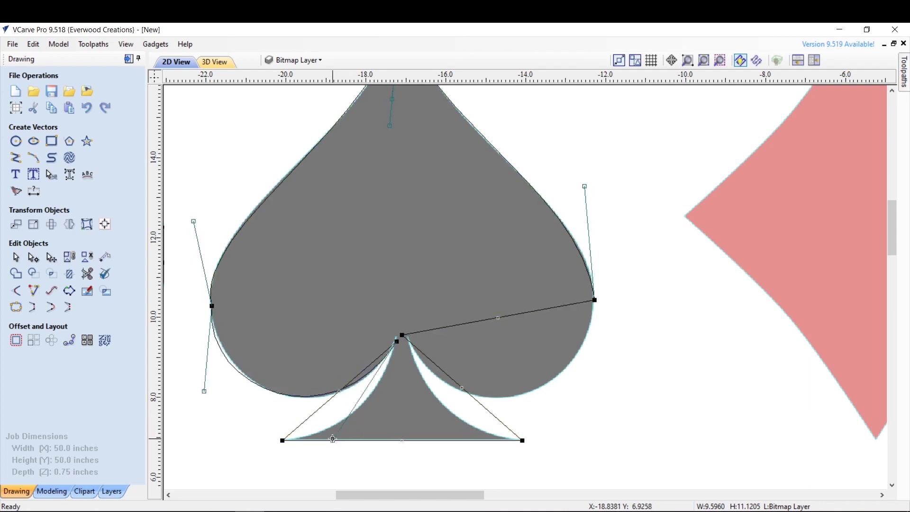
- Convert the lower right span to a Bezier and pull its handles to follow the spade's right lobe
right_click(478, 326)
left_click(495, 341)
left_click_drag(536, 311, 588, 398)
left_click_drag(501, 377, 463, 443)
- Convert the left side of the stem to a Bezier and adjust both handles to match its concave edge
scroll(378, 453, "up", 2)
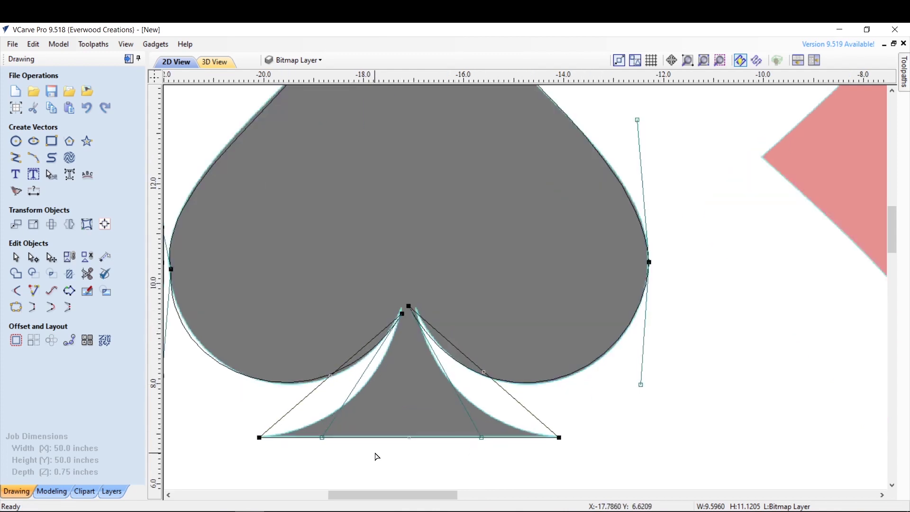
right_click(275, 395)
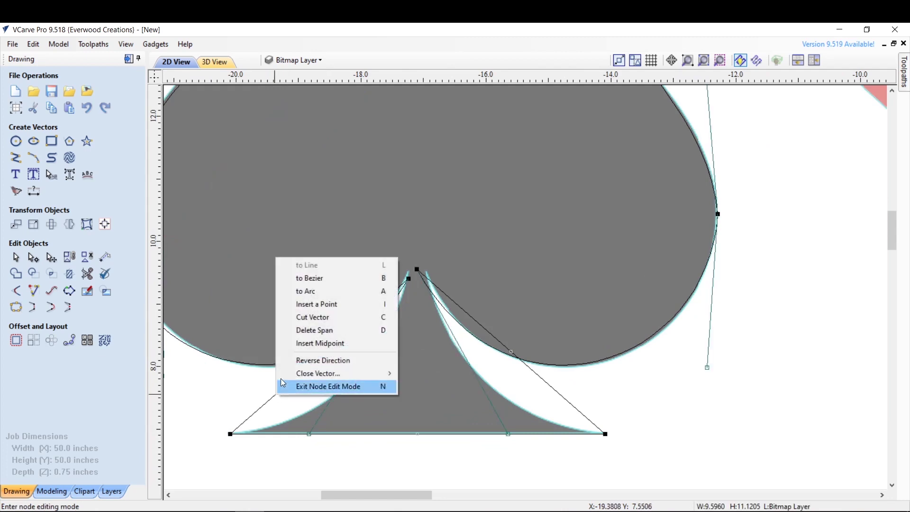
left_click(308, 277)
left_click_drag(284, 384, 339, 435)
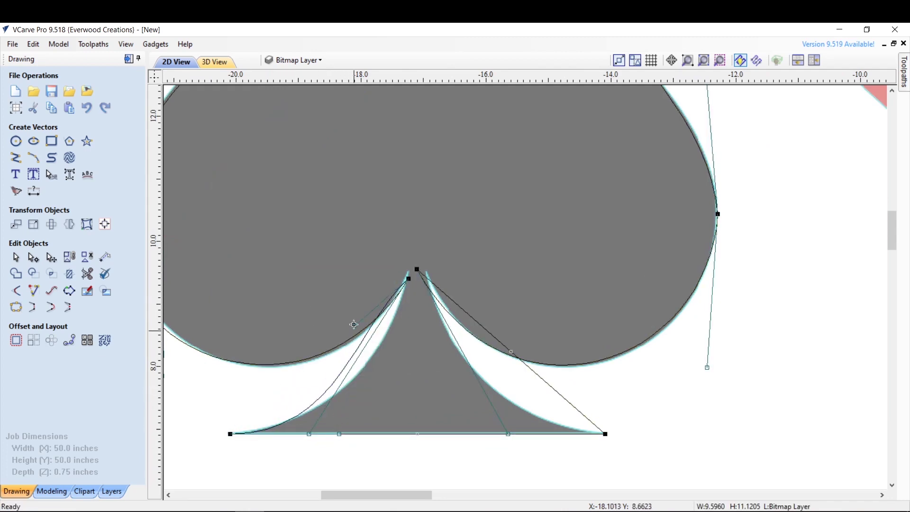
left_click_drag(356, 325, 386, 348)
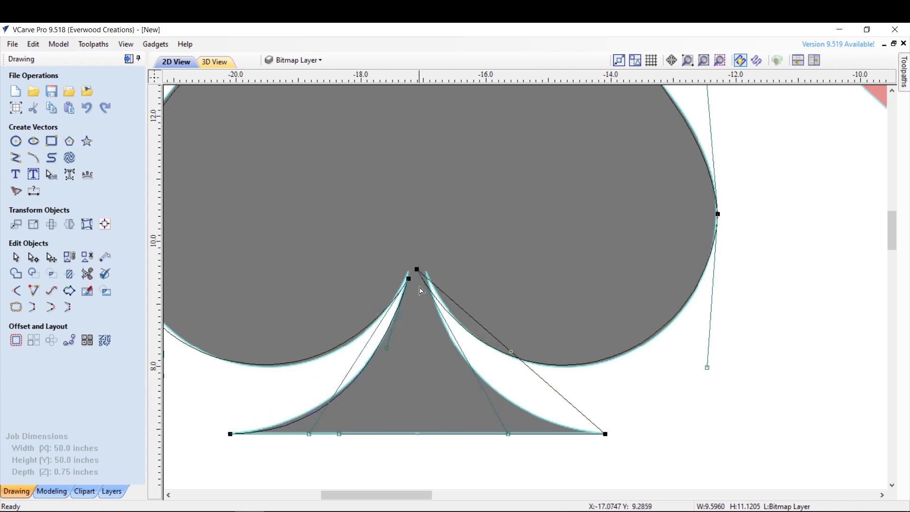
- Move the two inner nodes at the top of the spade's stem onto the notch points between lobes and stem
scroll(369, 265, "up", 2)
left_click(16, 257)
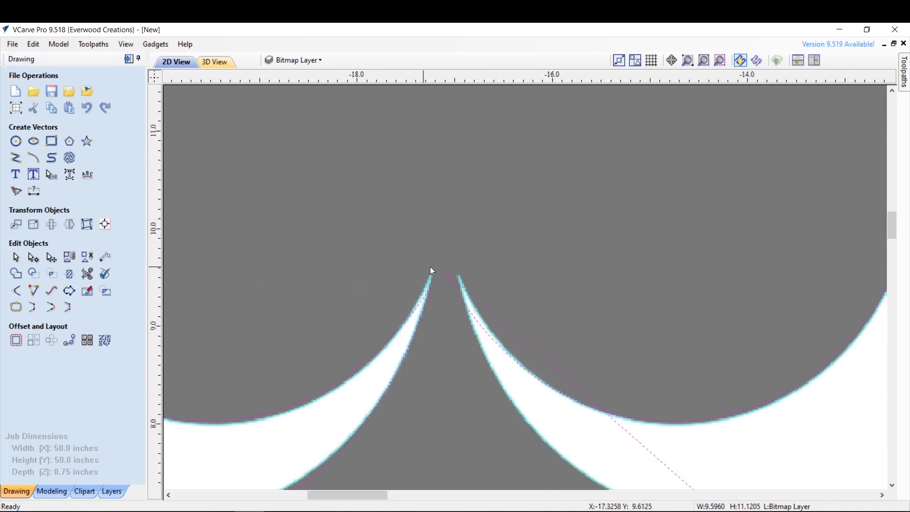
left_click(33, 258)
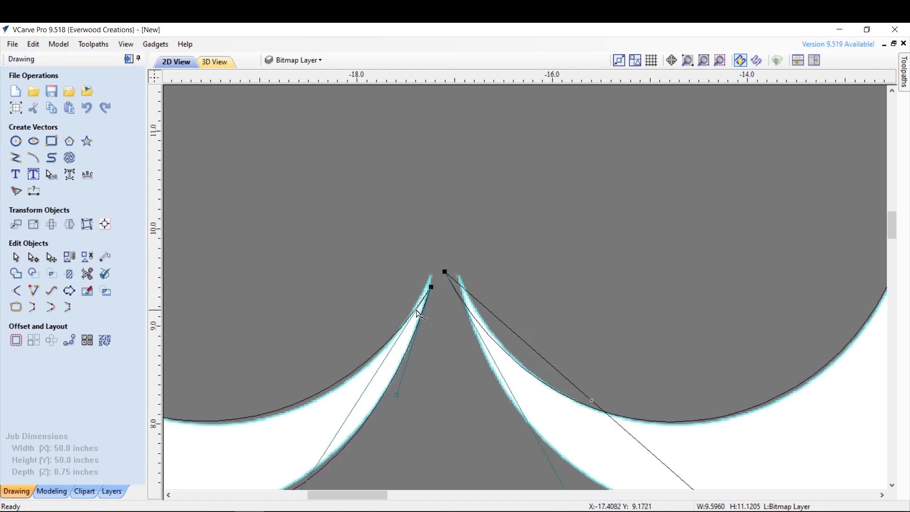
left_click_drag(432, 288, 461, 275)
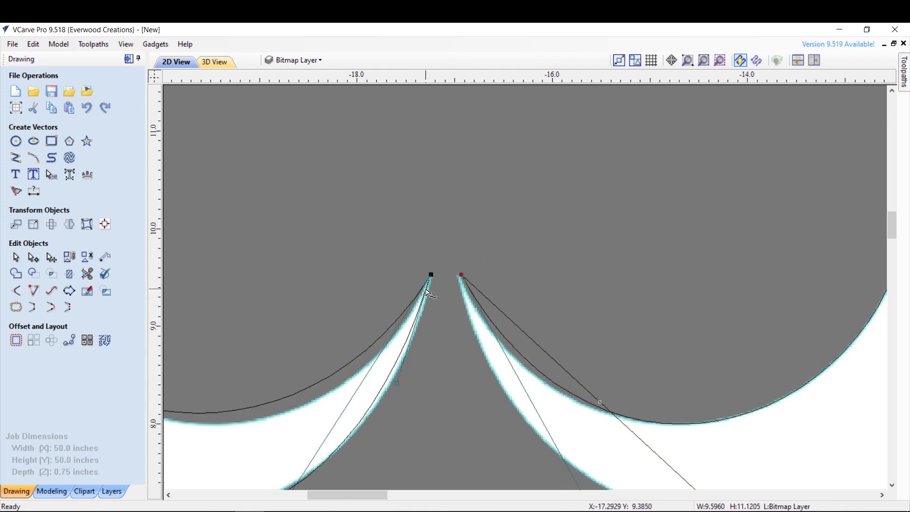
- Readjust both Bezier handles of the lower left span to follow the spade's left lobe
scroll(380, 222, "down", 3)
scroll(256, 204, "up", 2)
scroll(380, 356, "down", 1)
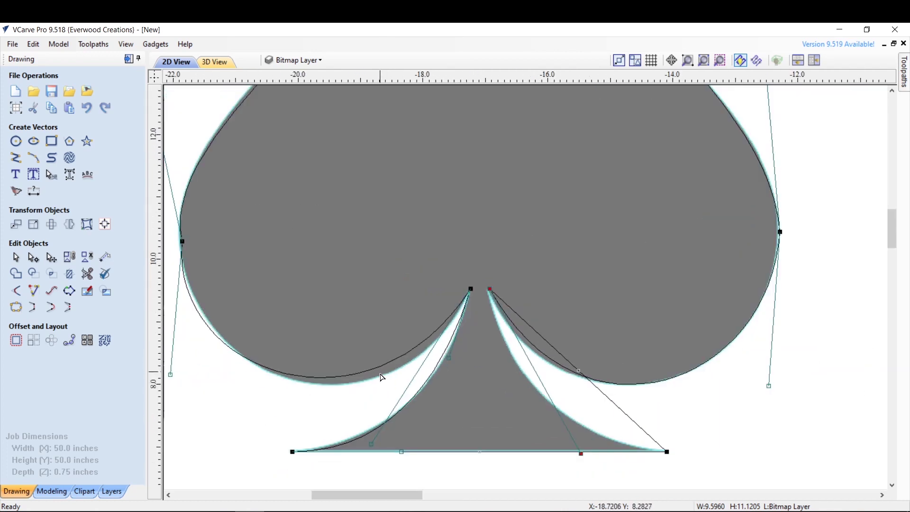
mouse_move(374, 448)
left_mouse_down()
mouse_move(371, 435)
mouse_move(382, 471)
mouse_move(370, 441)
mouse_move(374, 460)
left_mouse_up()
left_click_drag(171, 375, 191, 379)
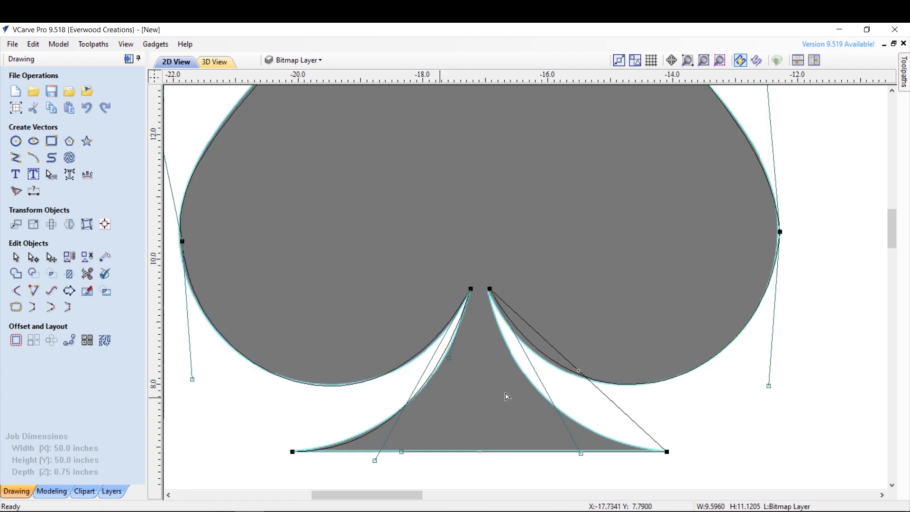
- Convert the right side of the stem to a Bezier and shape both handles to its concave edge, then deselect the vector
scroll(712, 419, "up", 1)
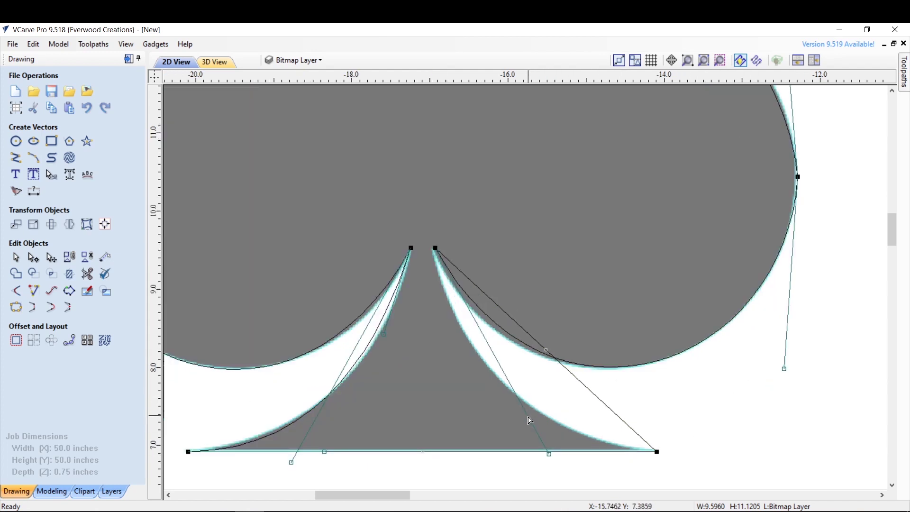
right_click(573, 377)
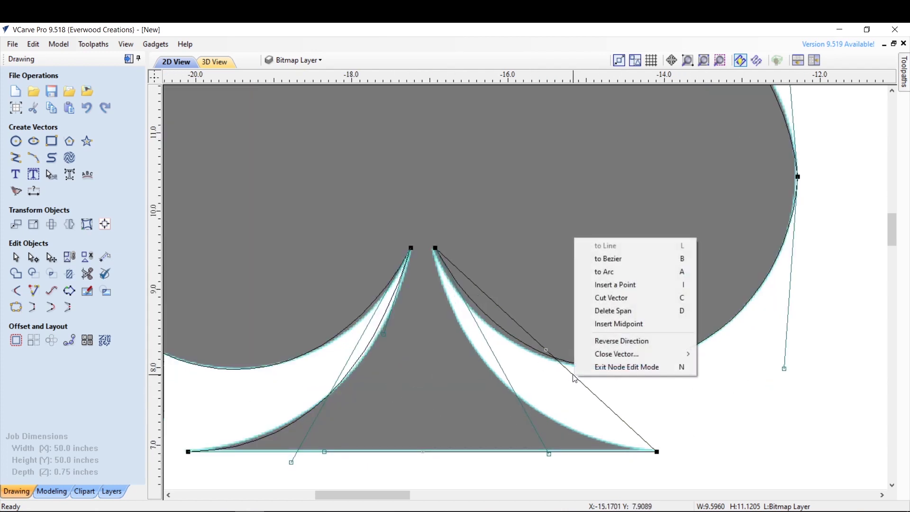
left_click(602, 262)
left_click_drag(503, 308, 435, 368)
left_click_drag(588, 391, 584, 455)
left_click_drag(436, 369, 457, 386)
left_click(709, 400)
scroll(522, 295, "down", 3)
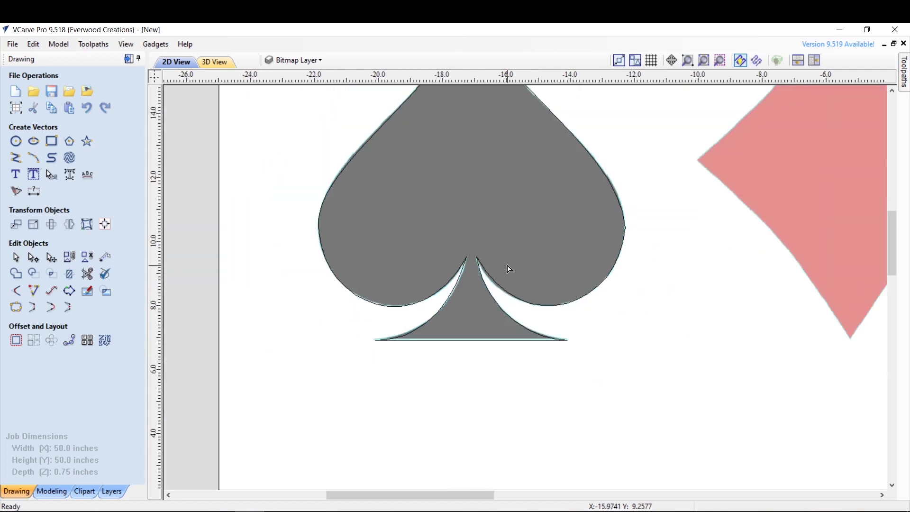
scroll(538, 175, "down", 3)
scroll(542, 144, "up", 3)
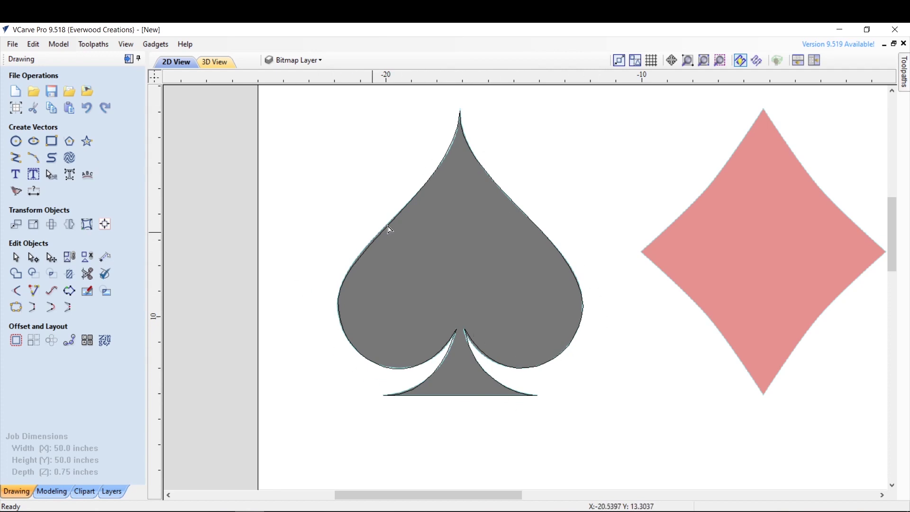
- Draw a closed eight-point polyline around the red diamond, with nodes at its four tips and midway along each side
left_click_drag(455, 495, 527, 496)
key("space")
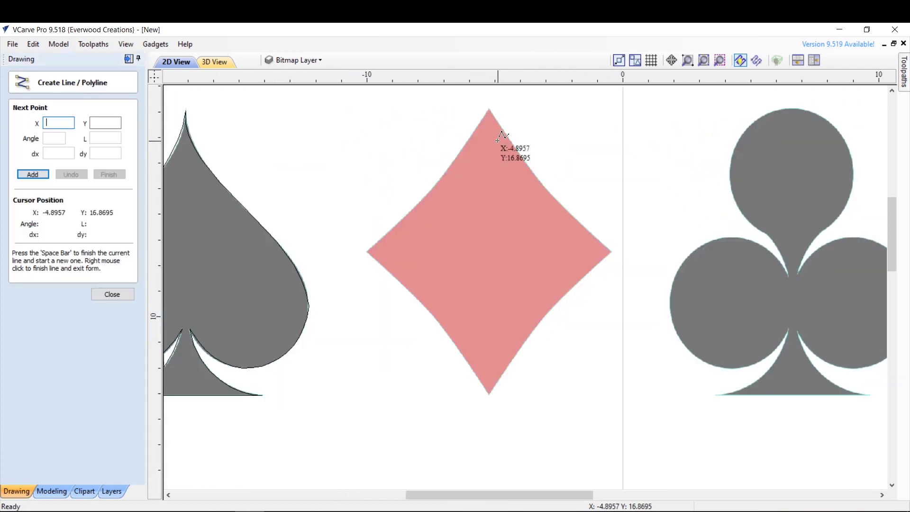
left_click(488, 111)
left_click(546, 188)
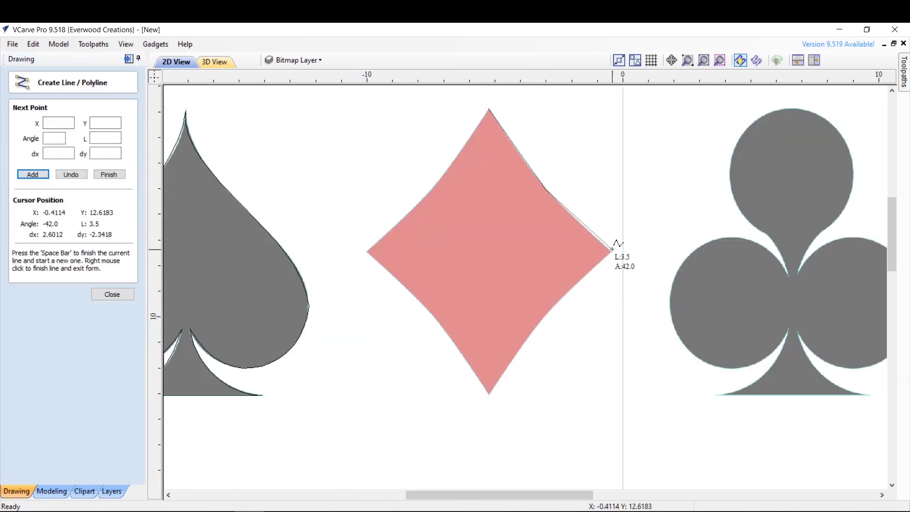
left_click(611, 249)
left_click(545, 315)
left_click(486, 391)
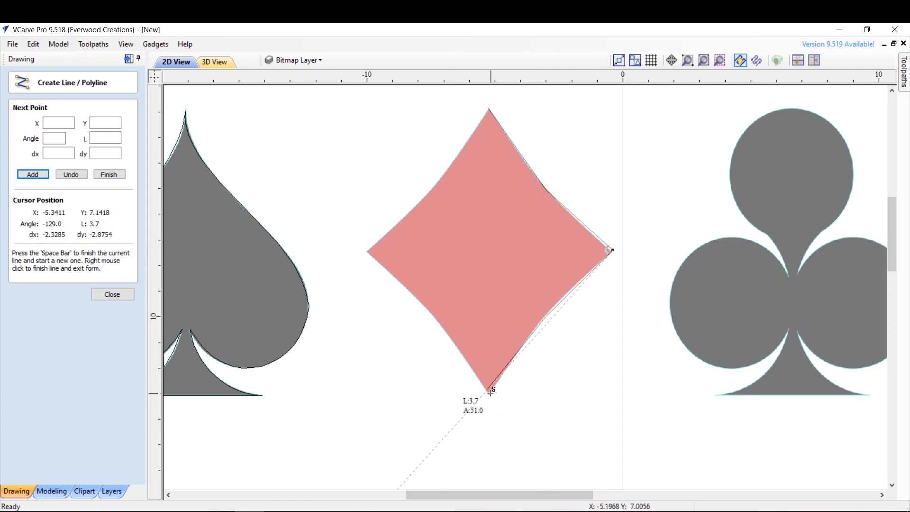
left_click(428, 306)
left_click(369, 250)
left_click(432, 187)
left_click(489, 111)
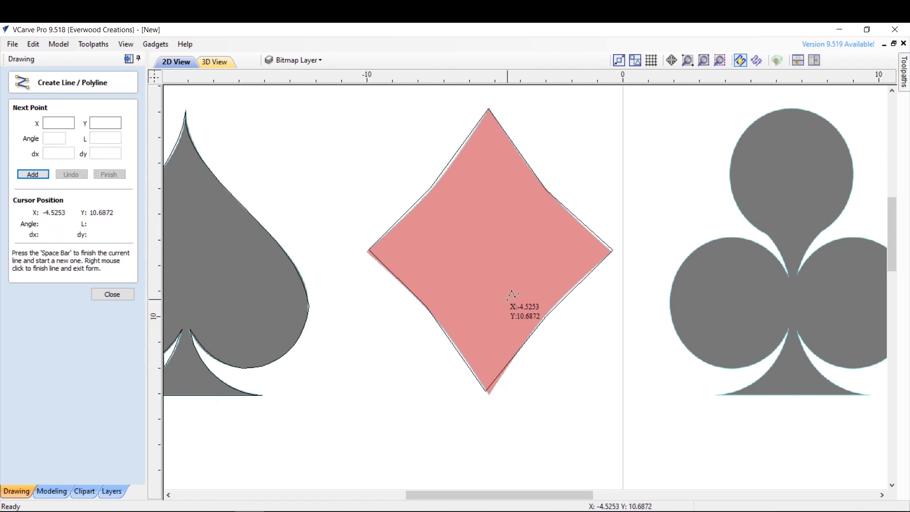
left_click(112, 295)
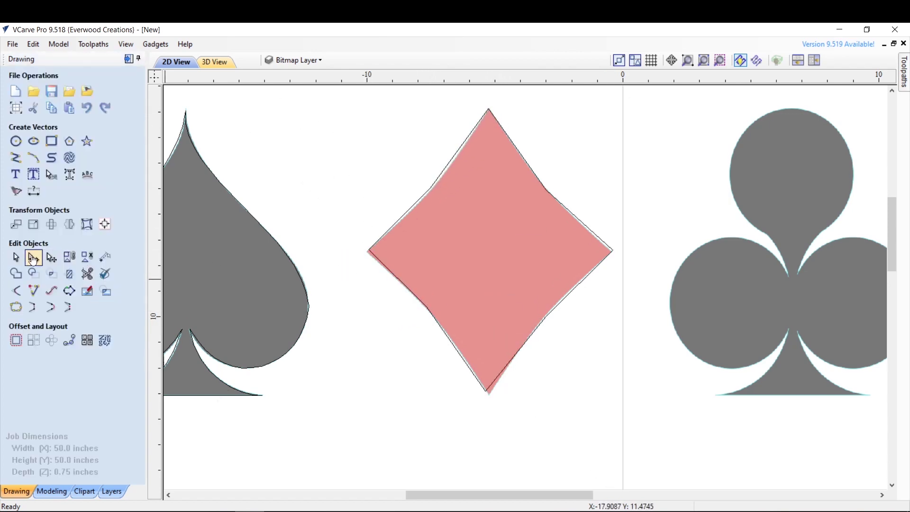
- Open the diamond outline for node editing and move its bottom tip and lower right nodes onto the bitmap's edge
left_click(411, 205)
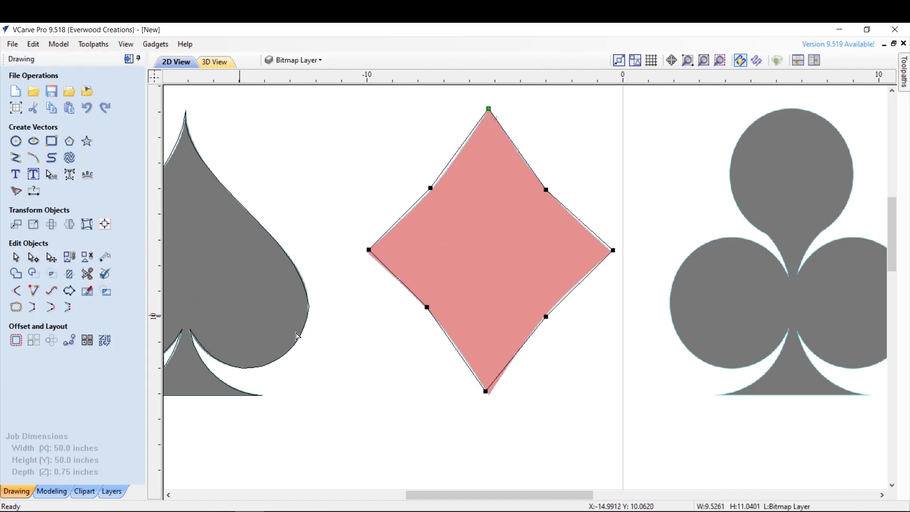
scroll(503, 409, "up", 3)
left_click_drag(472, 378, 478, 387)
left_click_drag(590, 232, 588, 230)
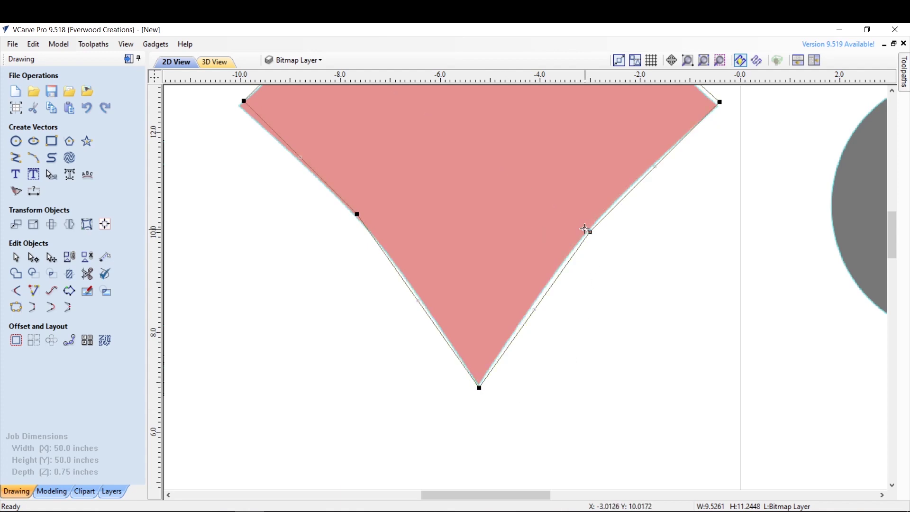
scroll(530, 233, "up", 2)
left_click_drag(625, 233, 624, 230)
- Move the upper left mid-side node of the diamond onto the bitmap's edge
scroll(577, 253, "down", 3)
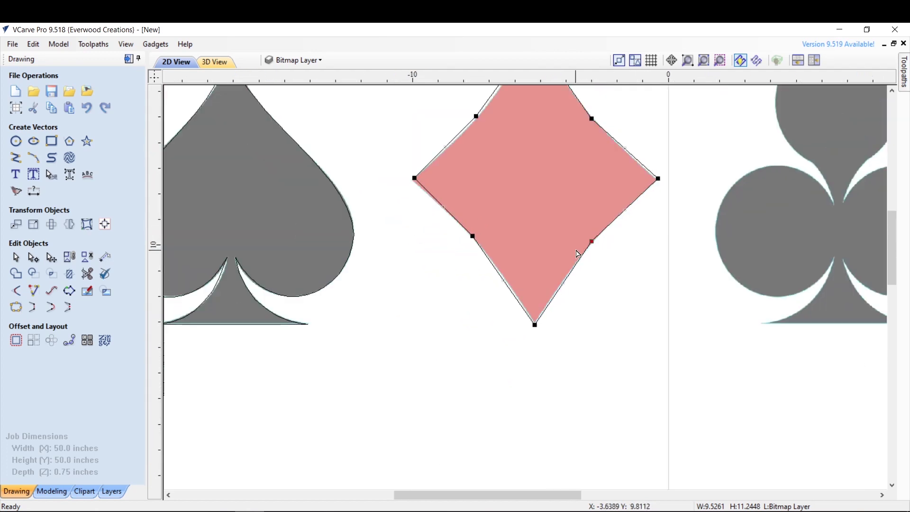
scroll(550, 93, "up", 3)
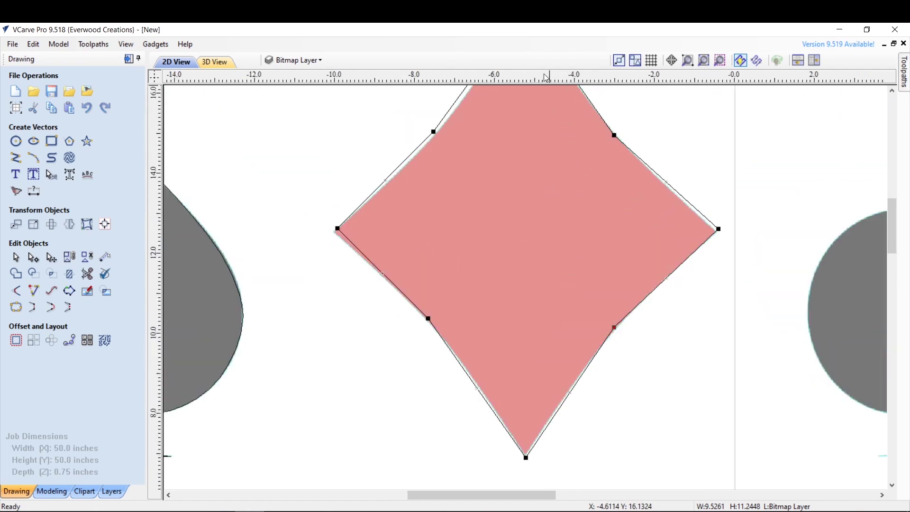
scroll(421, 120, "up", 3)
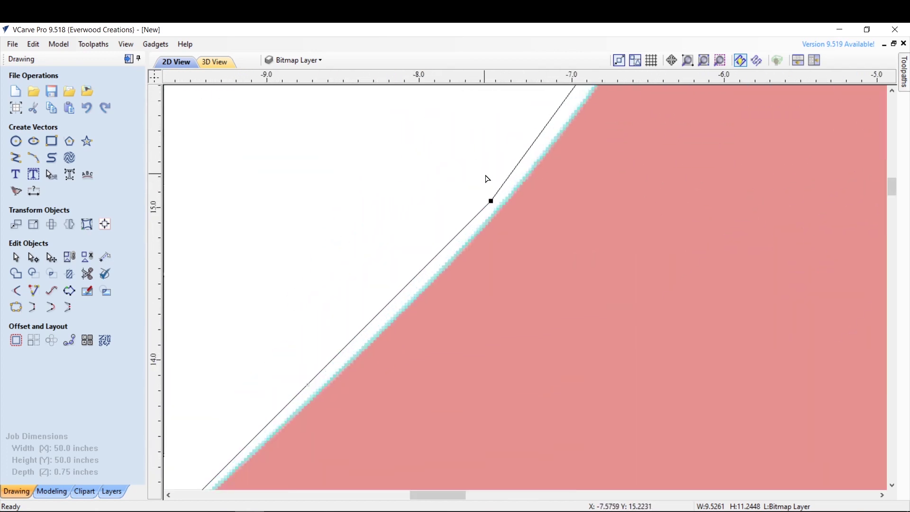
left_click_drag(492, 199, 501, 208)
scroll(549, 237, "down", 3)
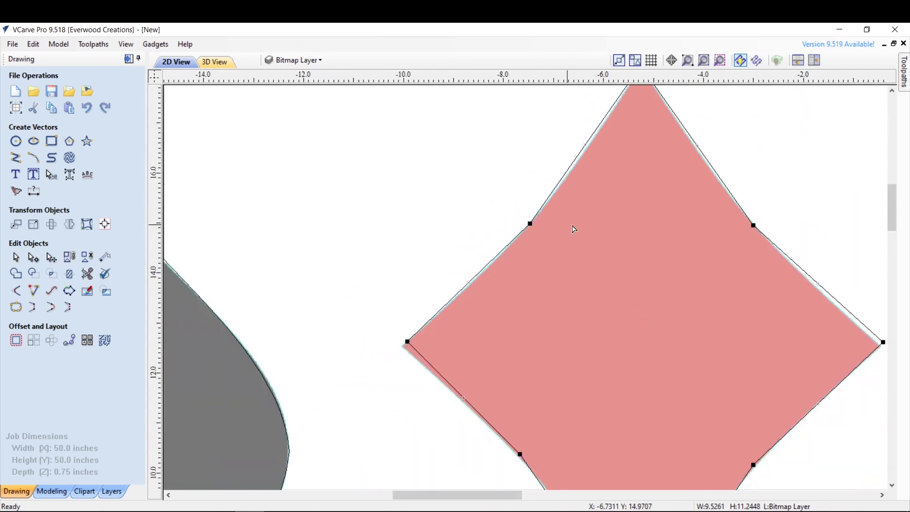
- Convert the four mid-side nodes of the diamond outline to smooth points
right_click(532, 224)
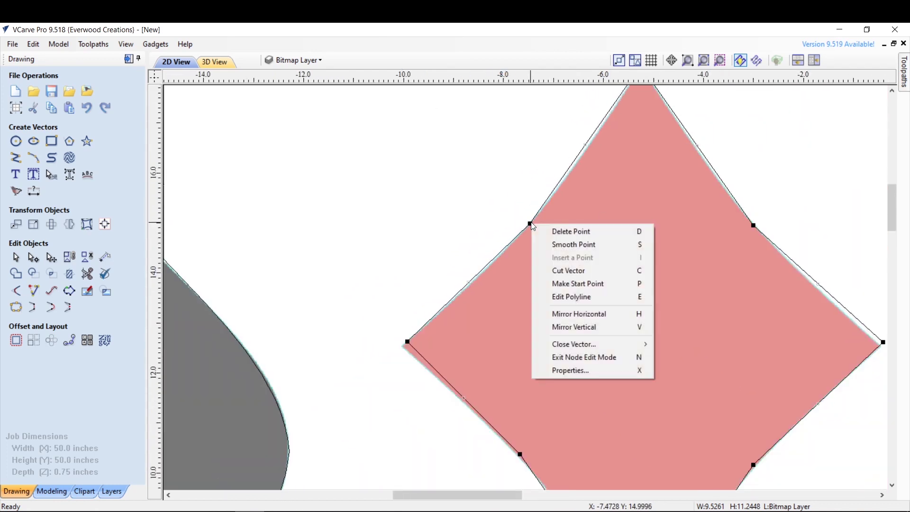
left_click(548, 239)
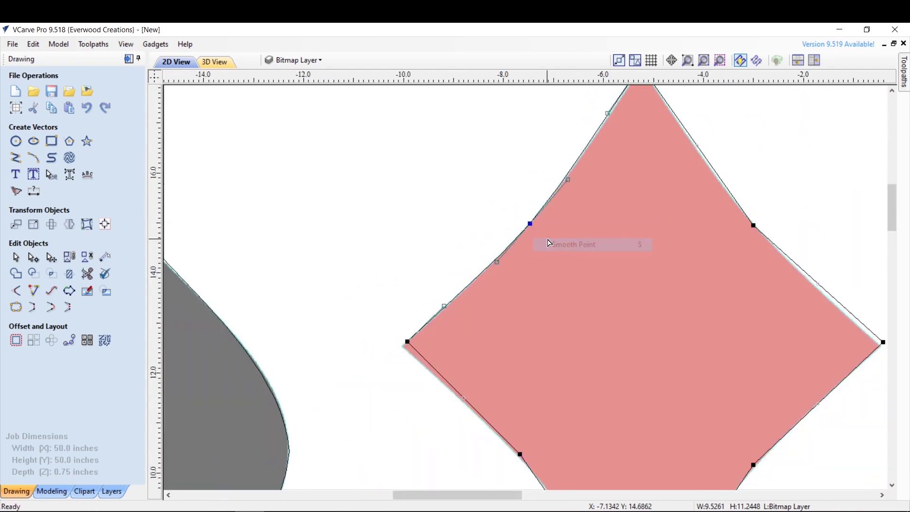
right_click(755, 225)
left_click(769, 244)
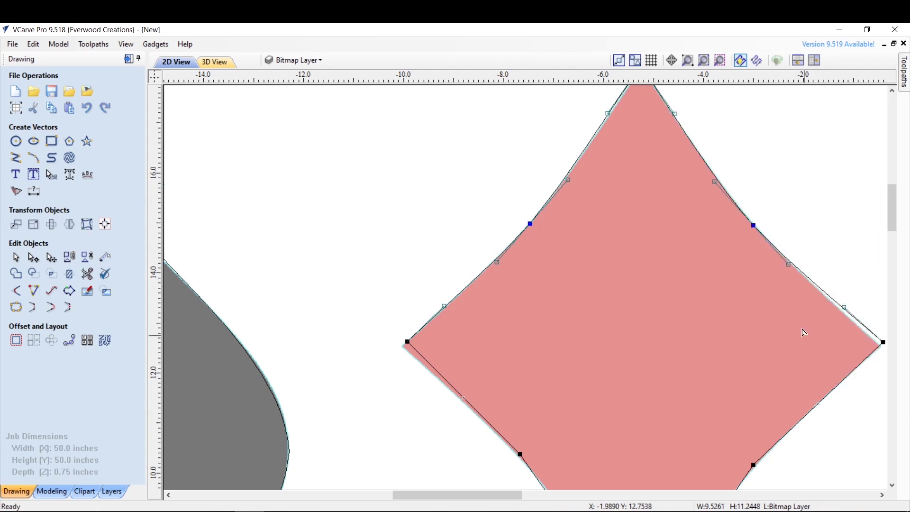
scroll(758, 237, "down", 2)
right_click(755, 382)
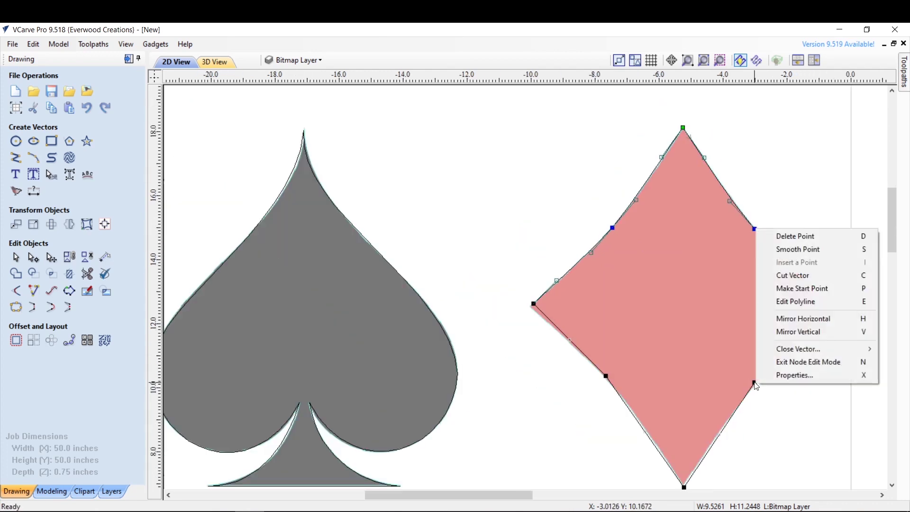
left_click(782, 250)
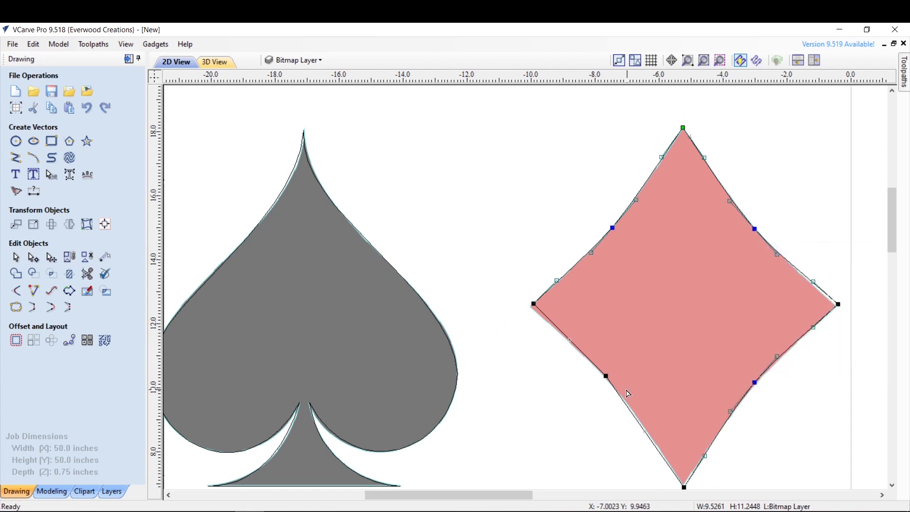
right_click(605, 375)
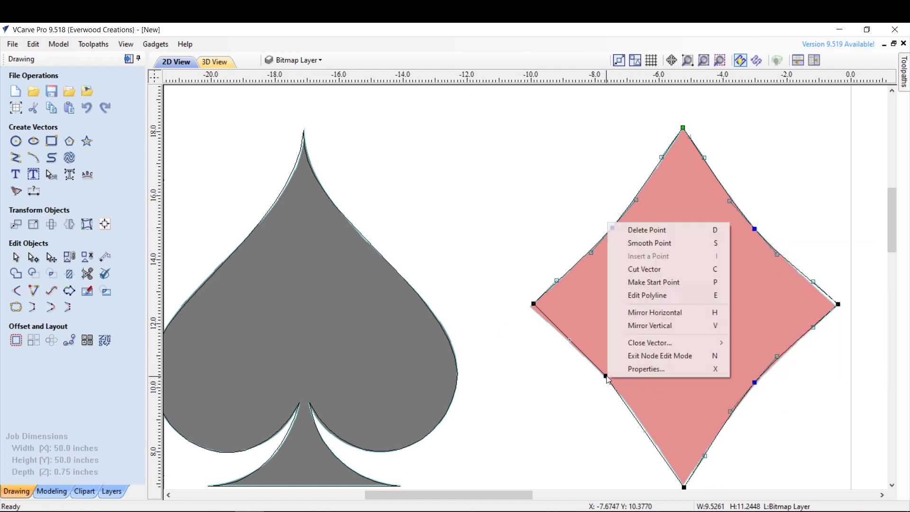
left_click(649, 246)
- Move the diamond's right corner node onto the bitmap's right tip
scroll(844, 298, "up", 5)
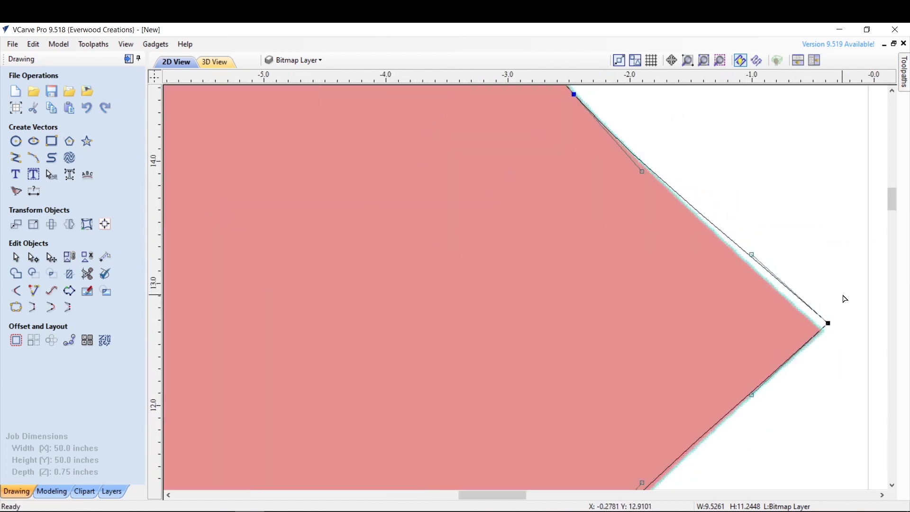
left_click_drag(826, 329, 817, 338)
scroll(812, 308, "down", 5)
scroll(805, 360, "up", 3)
- Reselect the diamond outline for node editing and move its left corner node onto the bitmap's left tip
left_click(15, 257)
scroll(440, 192, "down", 2)
left_click(677, 356)
left_click(465, 188)
left_click(34, 257)
scroll(426, 237, "up", 5)
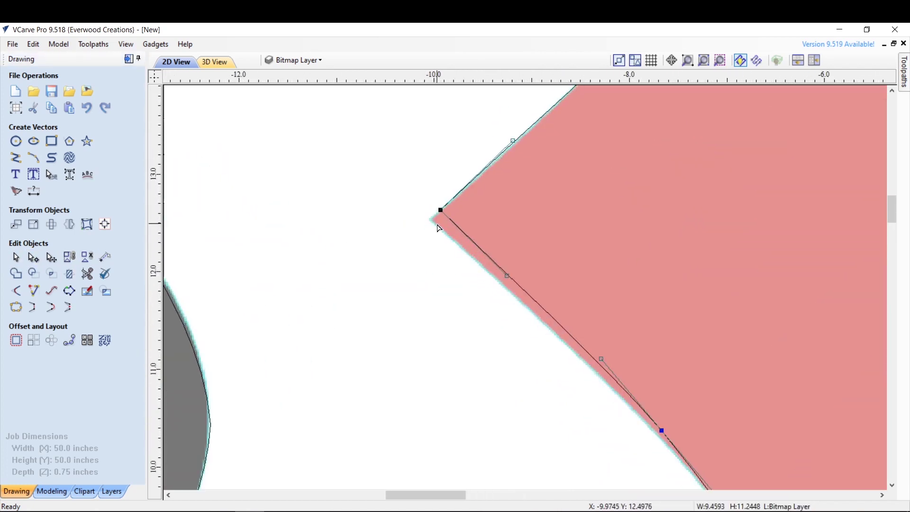
scroll(438, 230, "up", 2)
left_click_drag(440, 209, 428, 220)
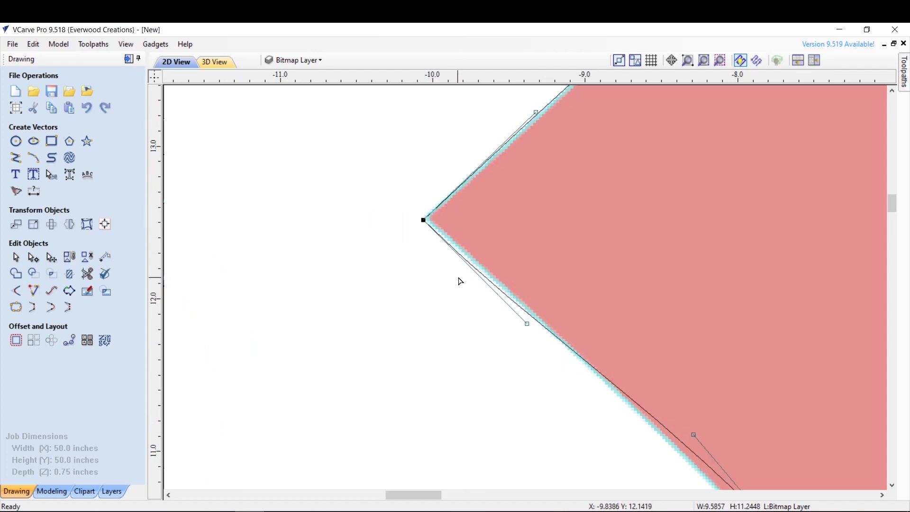
- Adjust the Bezier handle below the diamond's left corner, move the lower left smooth node onto the edge, and deselect the outline
scroll(463, 303, "down", 7)
scroll(457, 298, "up", 5)
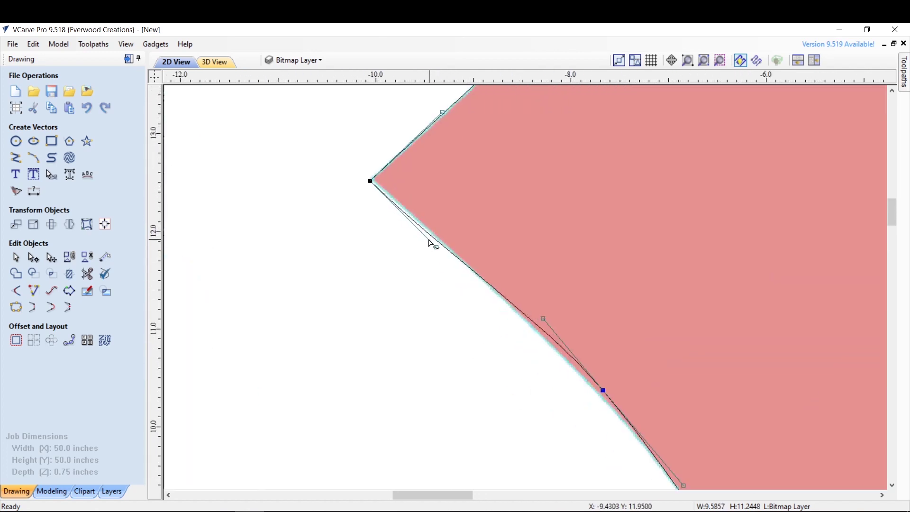
left_click(436, 247)
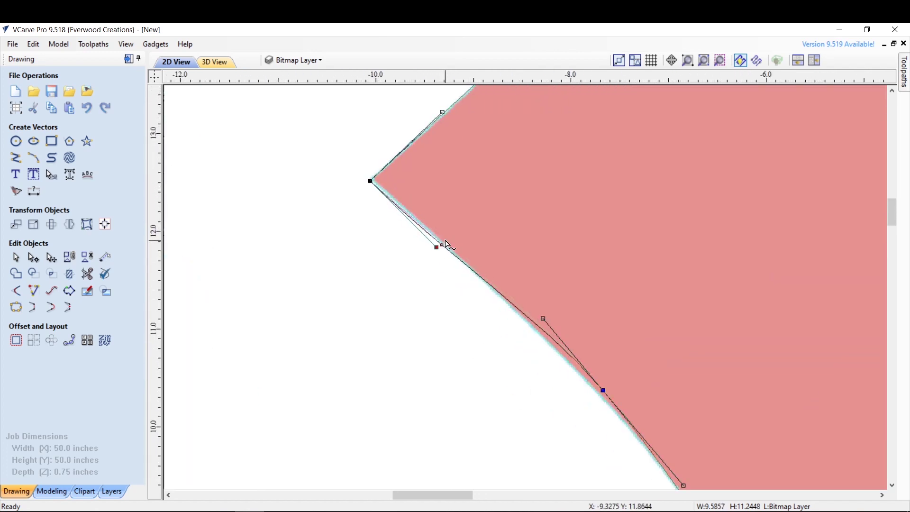
key("Delete")
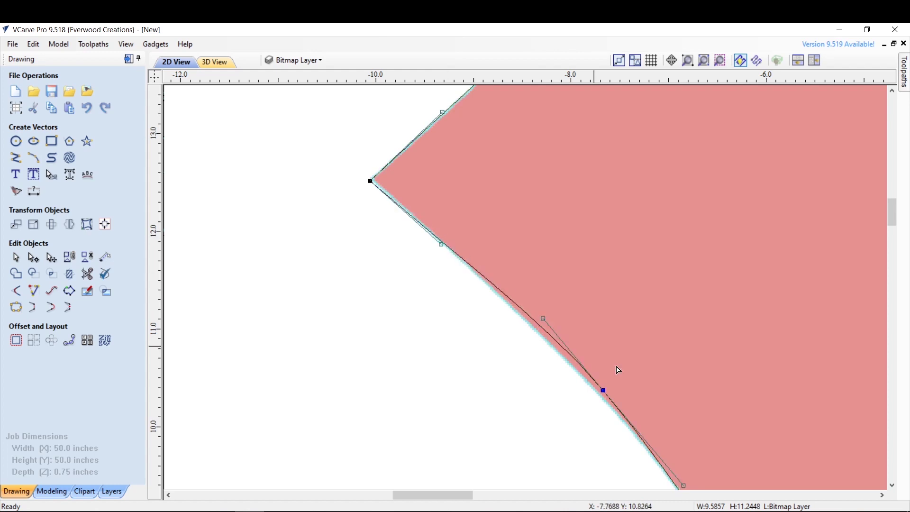
left_click_drag(603, 390, 602, 396)
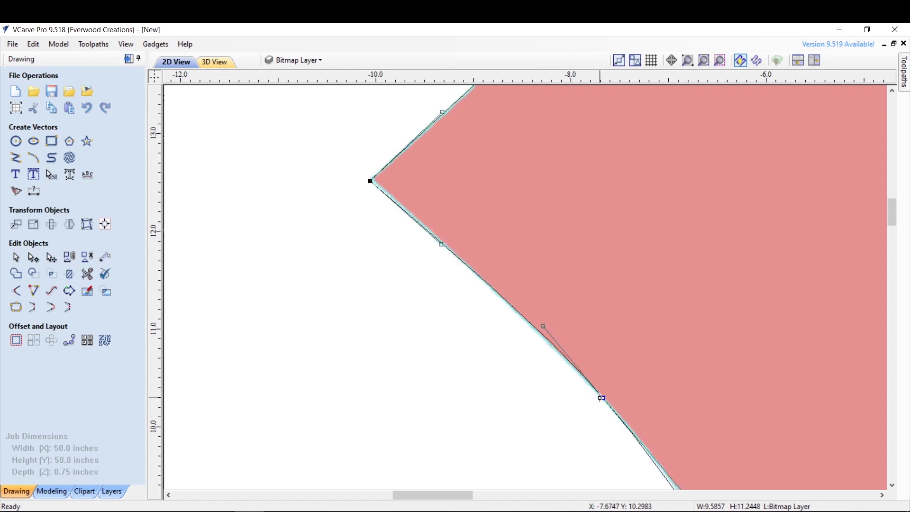
scroll(467, 340, "down", 2)
scroll(468, 341, "down", 5)
left_click(551, 444)
scroll(664, 342, "down", 1)
scroll(833, 336, "up", 2)
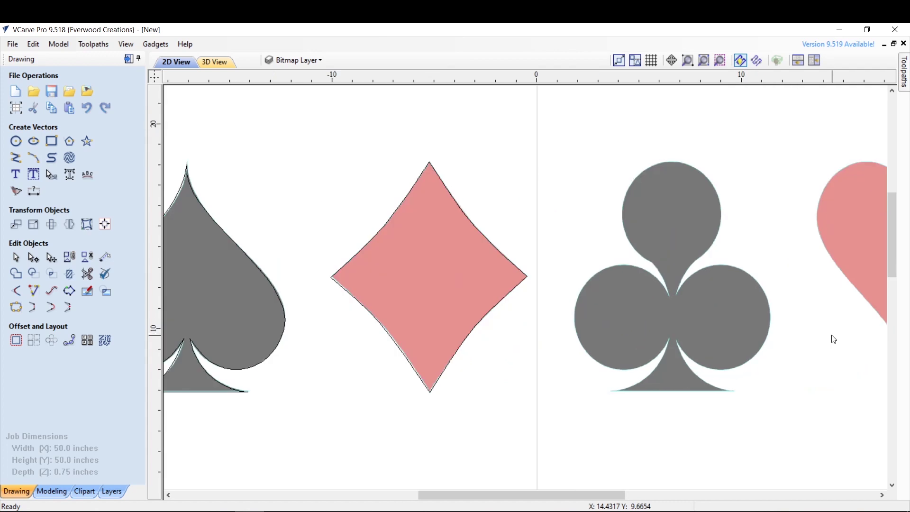
scroll(340, 251, "down", 1)
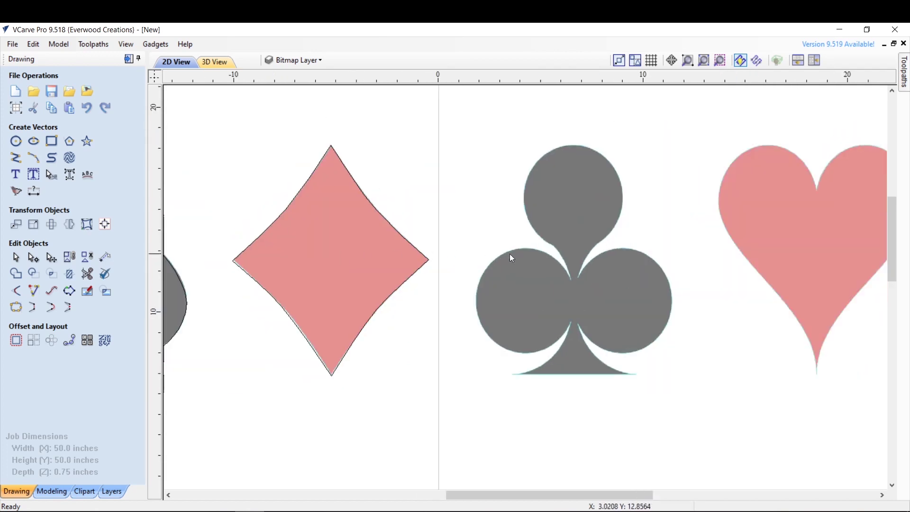
- Draw a circle about 4.8 inches in diameter over the club's top lobe
scroll(556, 260, "up", 1)
scroll(556, 260, "up", 1)
scroll(556, 260, "down", 1)
scroll(562, 261, "up", 1)
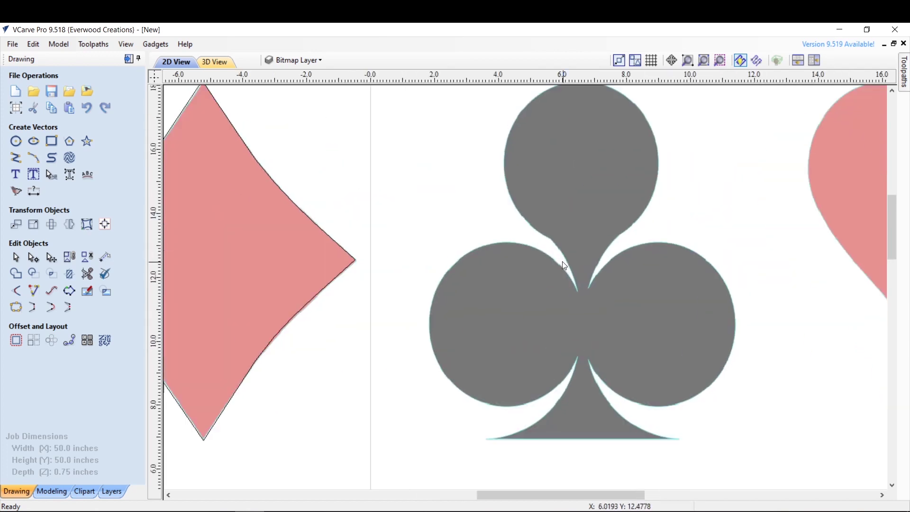
left_click_drag(893, 252, 893, 248)
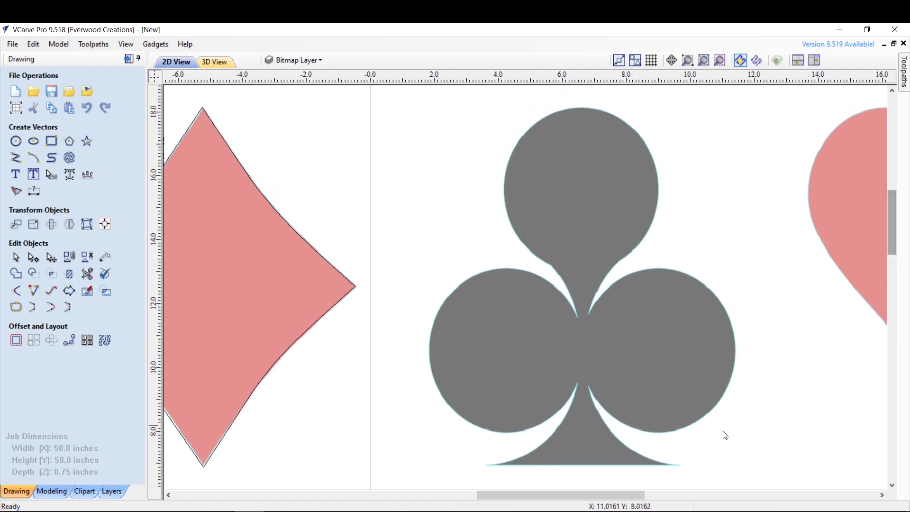
left_click_drag(624, 493, 641, 495)
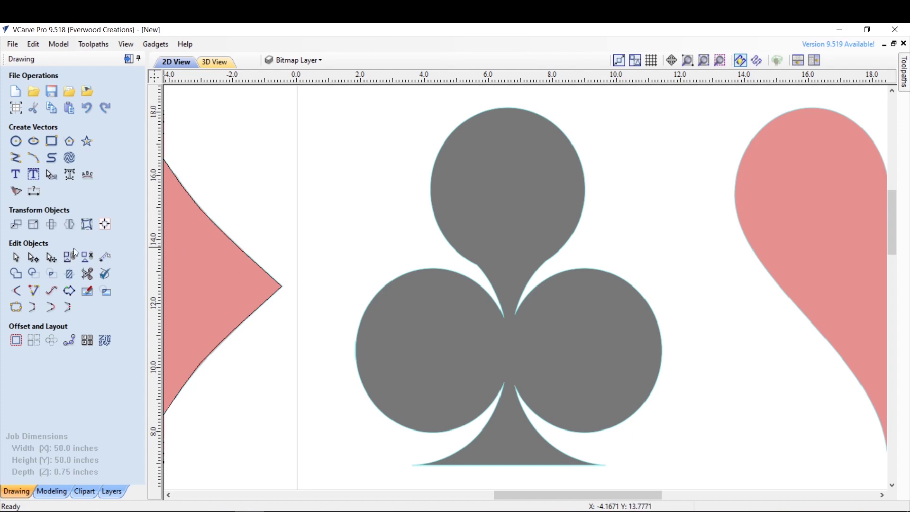
left_click(16, 141)
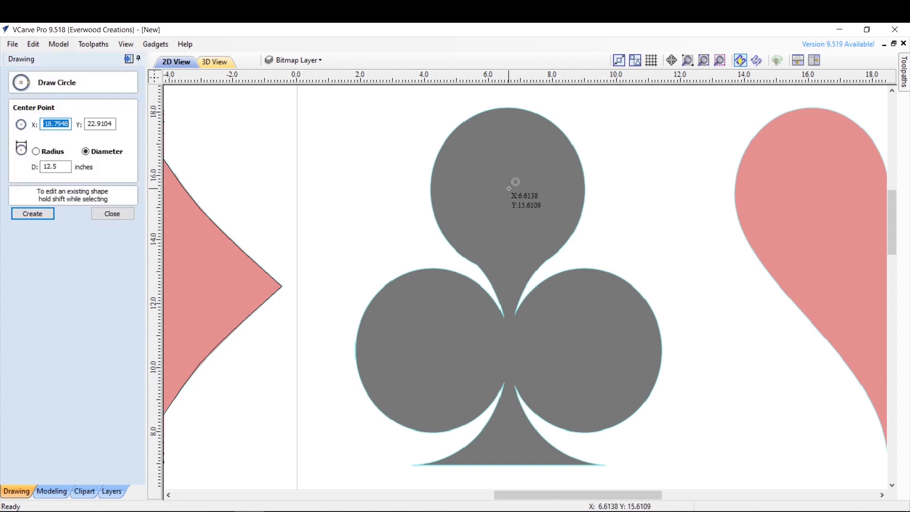
left_click_drag(511, 188, 566, 238)
left_click(126, 215)
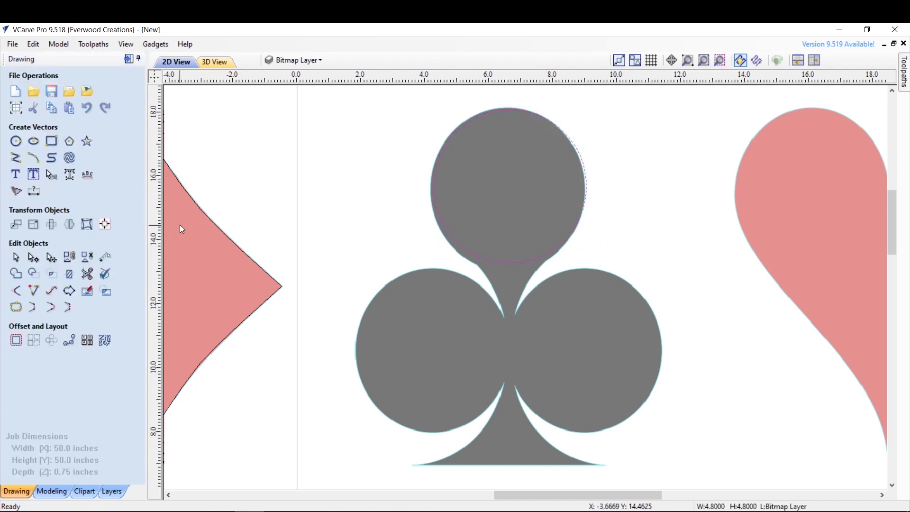
- Align the circle with the top lobe's left edge and stretch it vertically to about 5.03 inches high
left_click(33, 257)
left_click(434, 192)
left_click(434, 191)
left_click_drag(429, 186, 429, 187)
left_click_drag(513, 260, 512, 269)
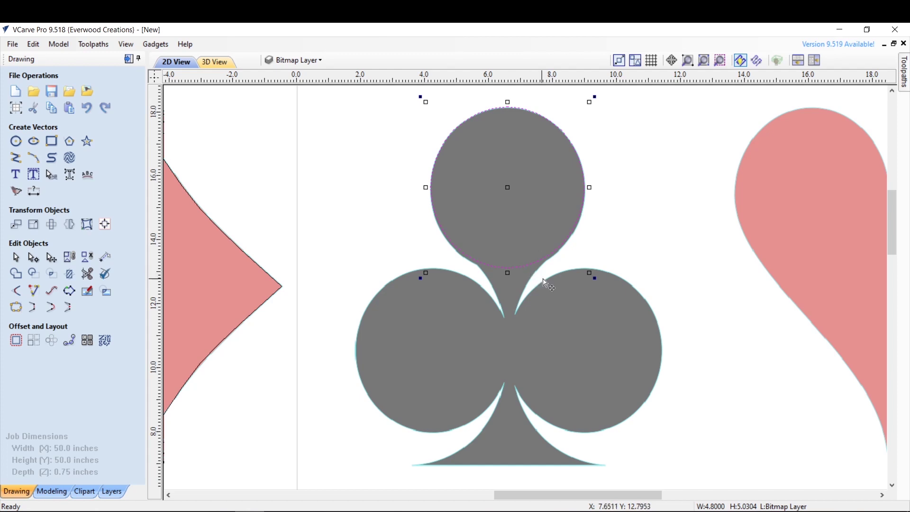
- Duplicate the stretched circle onto the club's right lobe and paste another copy over the left lobe
left_click_drag(545, 258, 626, 427)
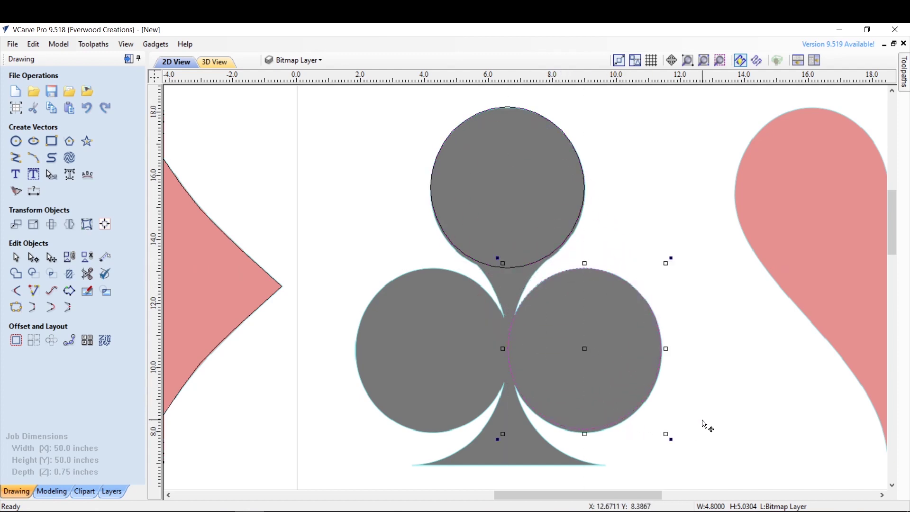
key("Down")
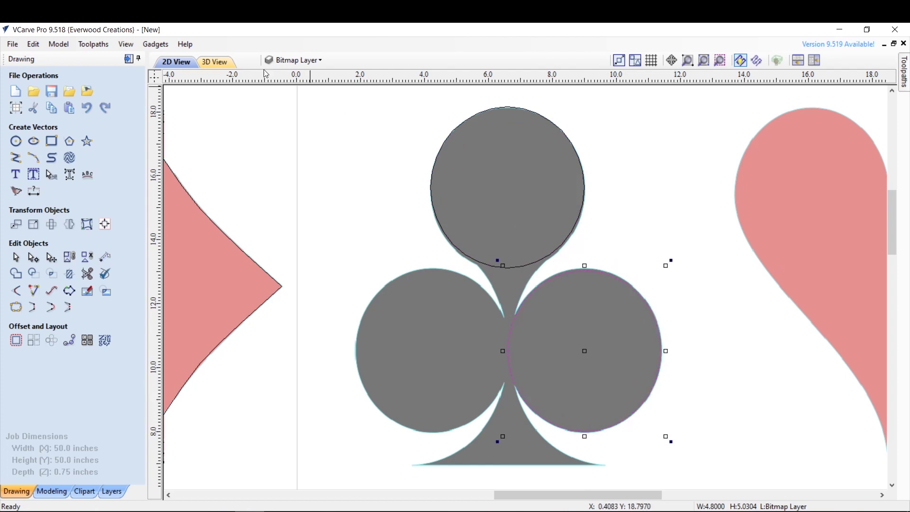
left_click(33, 44)
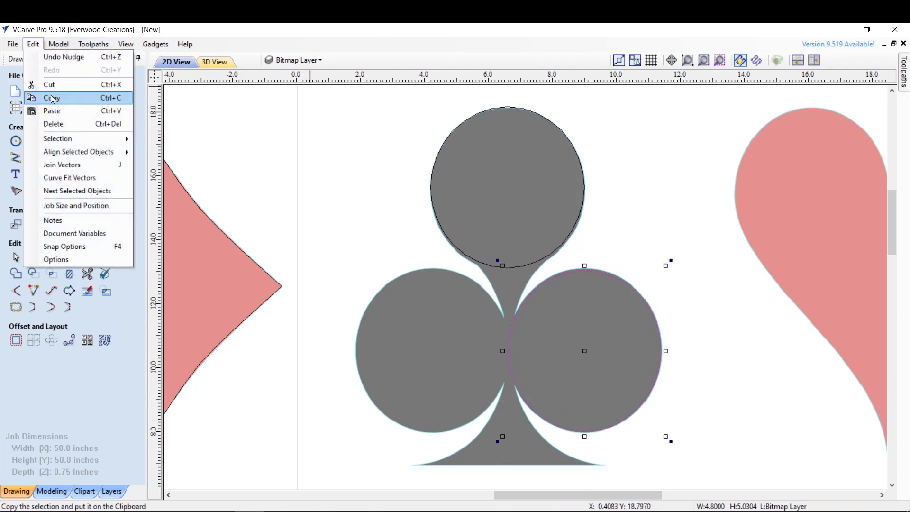
left_click(53, 98)
left_click(33, 44)
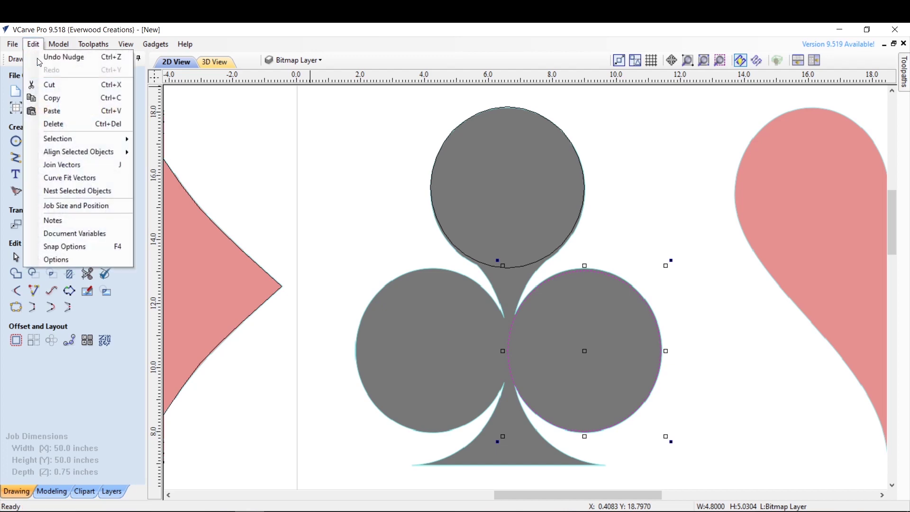
left_click(52, 111)
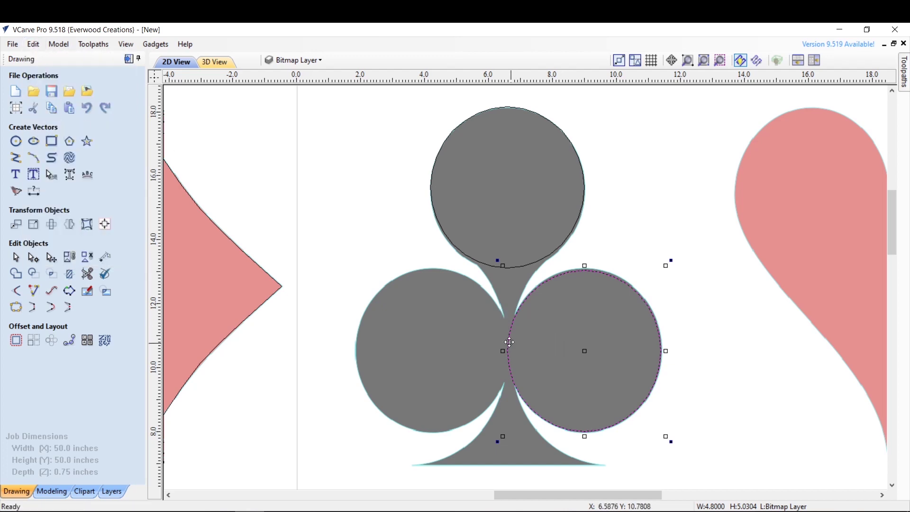
left_click_drag(506, 341, 357, 339)
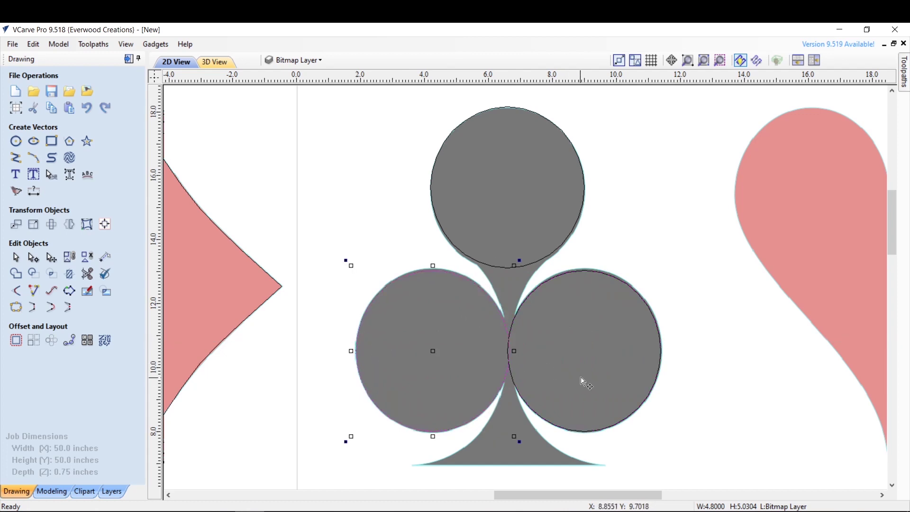
left_click(701, 428)
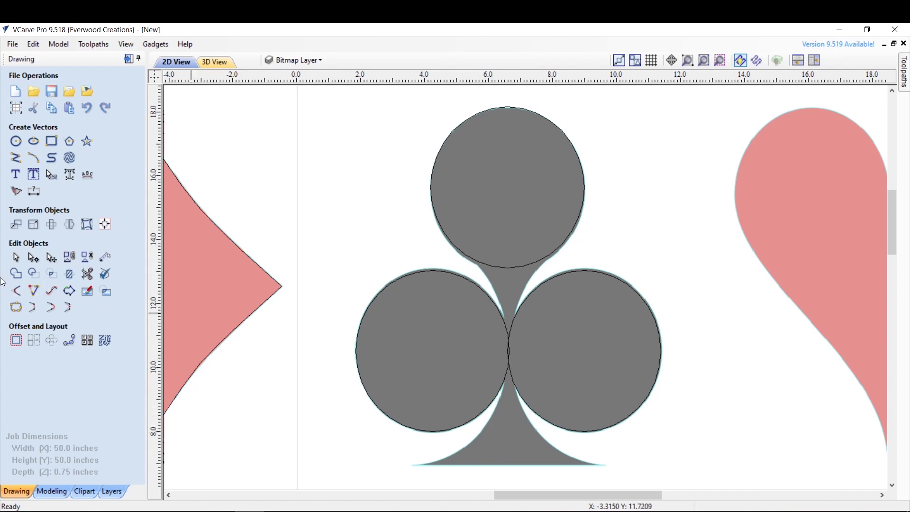
- Merge the left and right lobe circles into one outline, removing the overlap between them
left_click(16, 259)
left_click(456, 275)
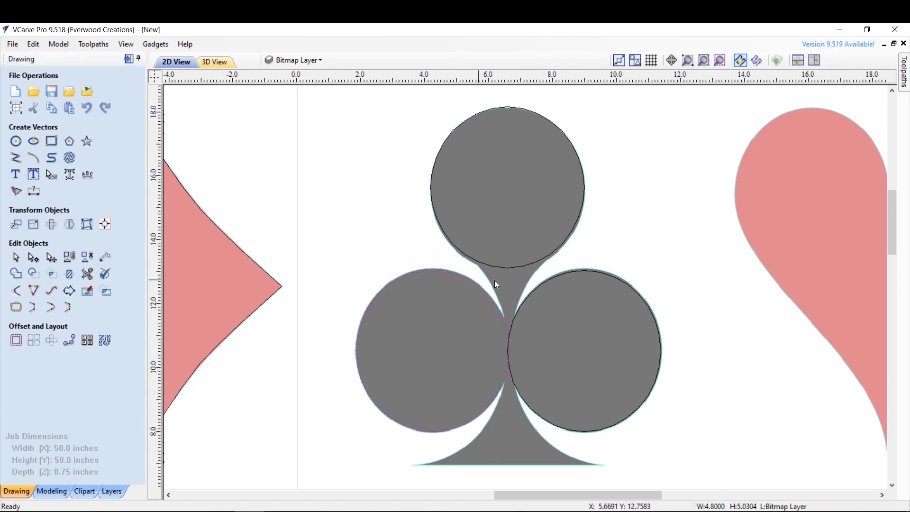
left_click(547, 280, "shift")
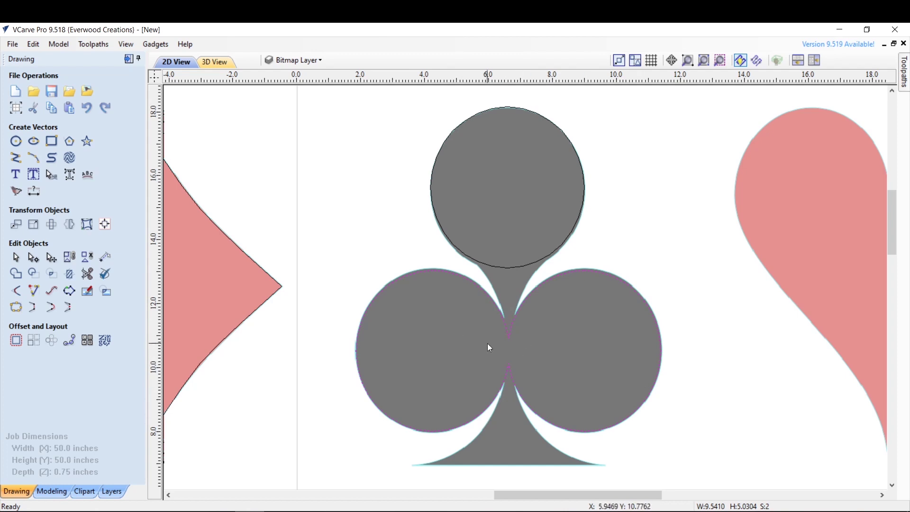
- Trace the left side of the club's neck with an open polyline from the top circle down to the left lobe
scroll(530, 360, "up", 4)
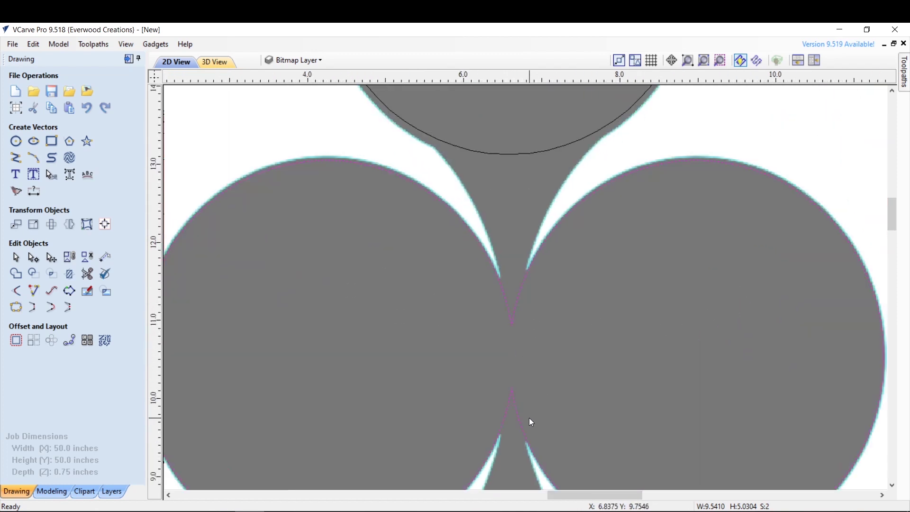
scroll(507, 178, "down", 3)
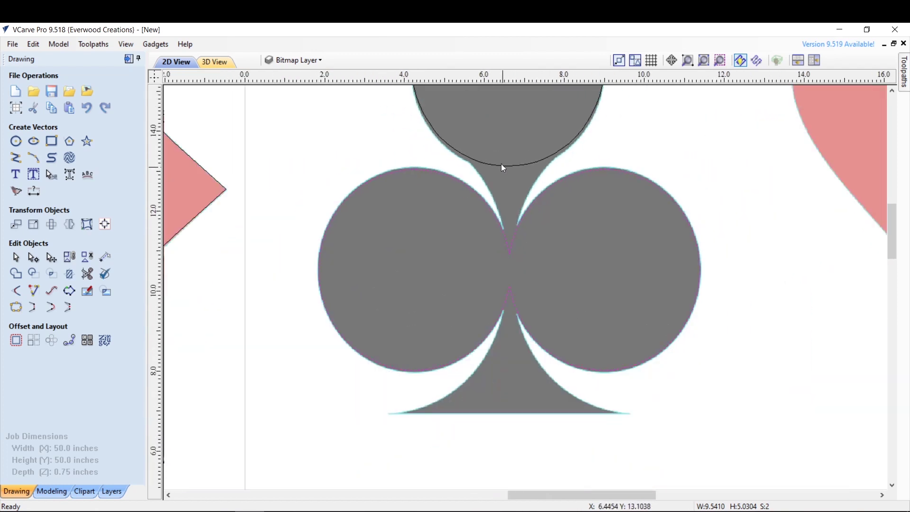
scroll(463, 97, "up", 3)
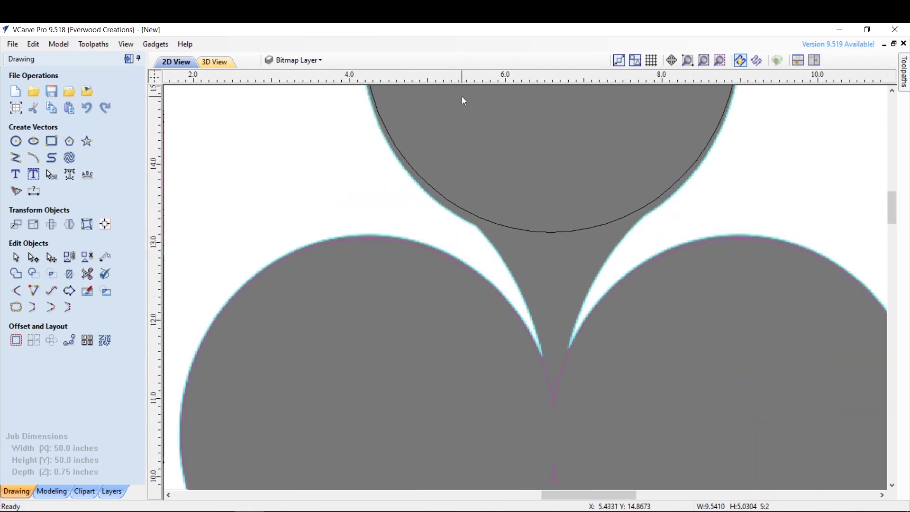
scroll(462, 96, "up", 1)
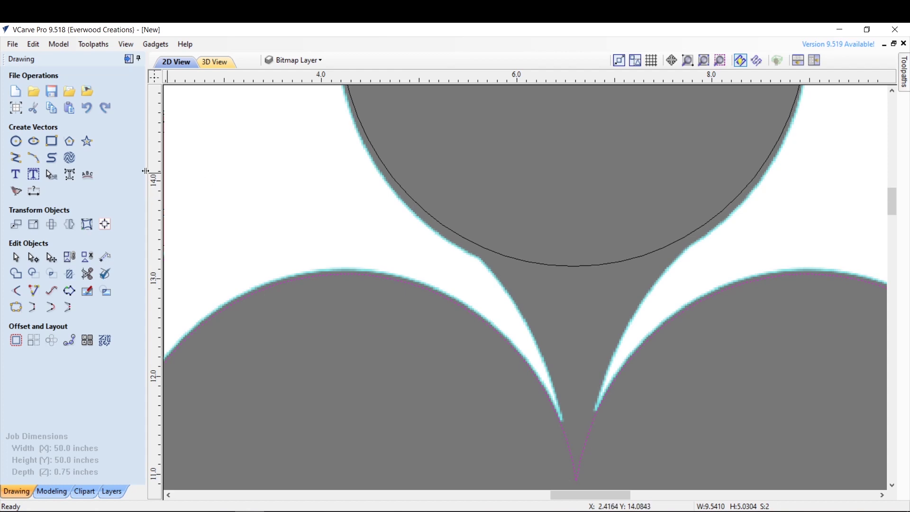
left_click(16, 157)
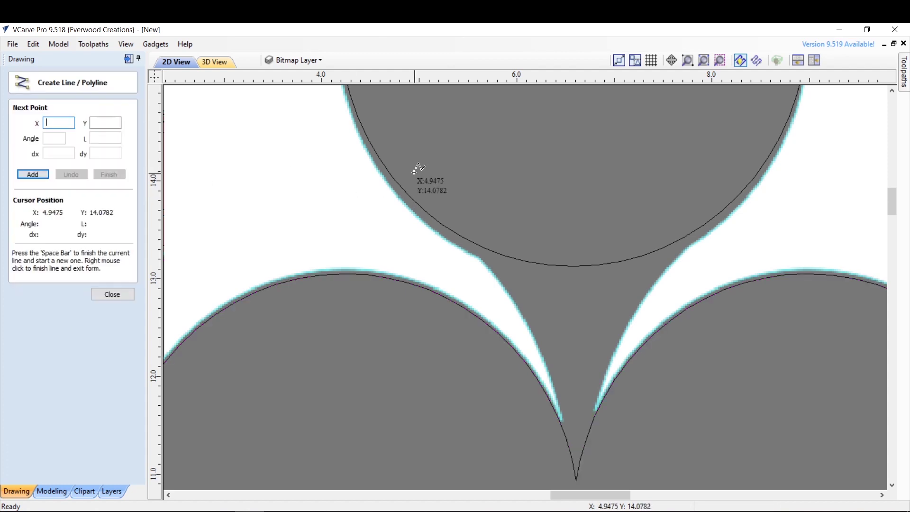
left_click(357, 111)
left_click(405, 203)
left_click(491, 269)
left_click(534, 327)
left_click(565, 407)
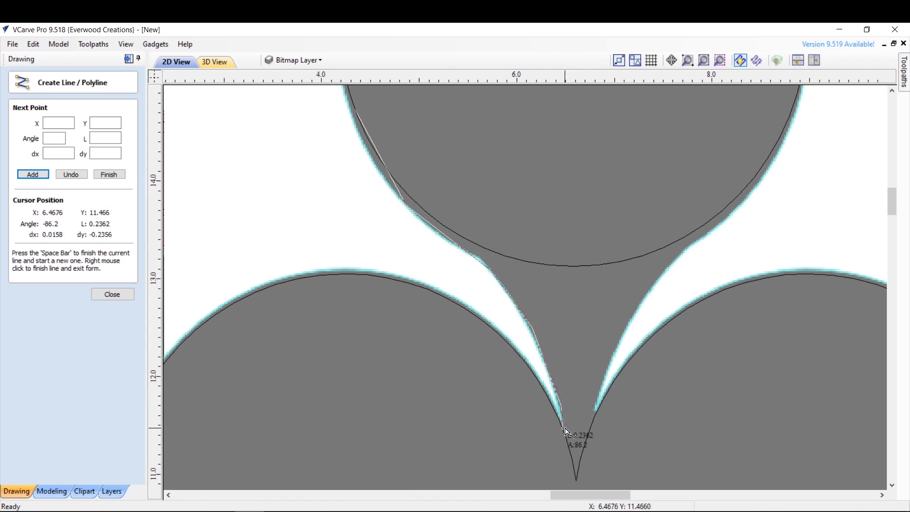
left_click(563, 423)
key("space")
- Trace the right side of the club's neck with an open polyline from the top circle down to the right lobe
left_click(778, 142)
left_click(749, 196)
left_click(688, 251)
left_click(648, 290)
left_click(615, 341)
left_click(598, 410)
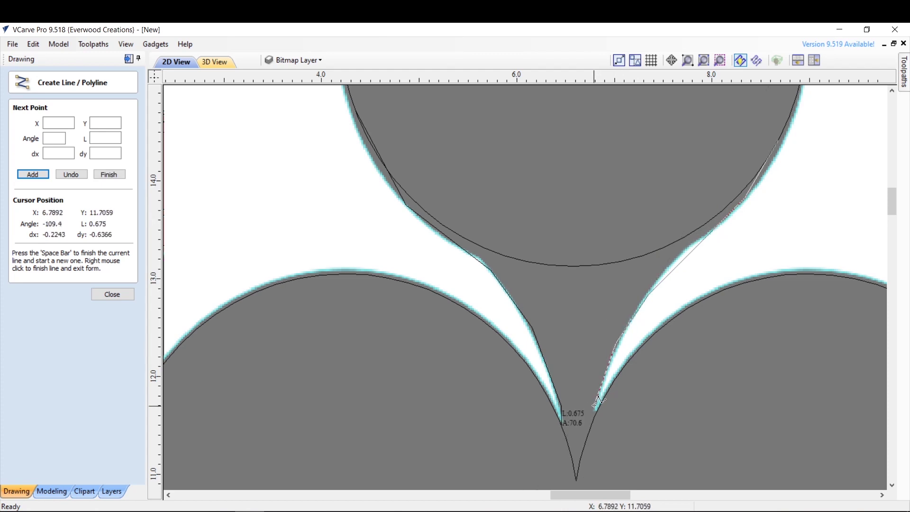
right_click(591, 430)
- Insert a point on the top circle at the left neck polyline's upper end and cut the vector there
left_click(362, 85)
scroll(356, 95, "up", 4)
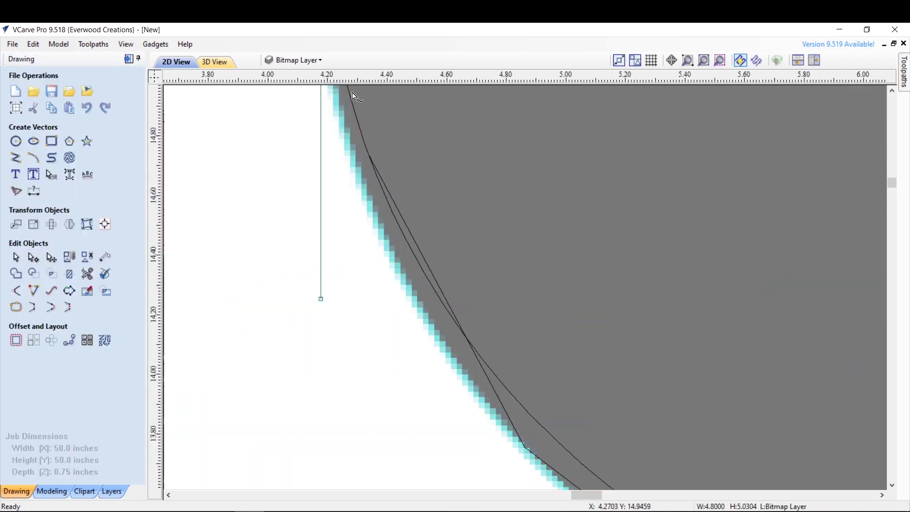
left_click(371, 159)
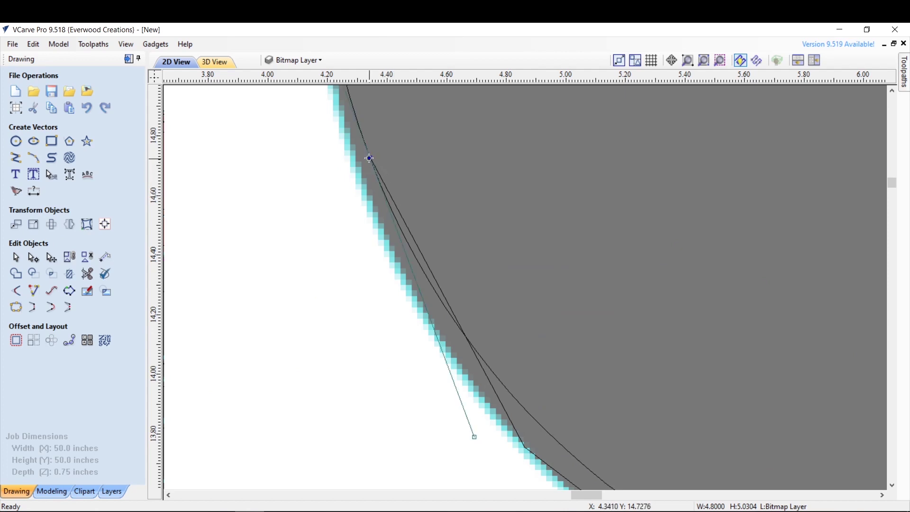
right_click(371, 159)
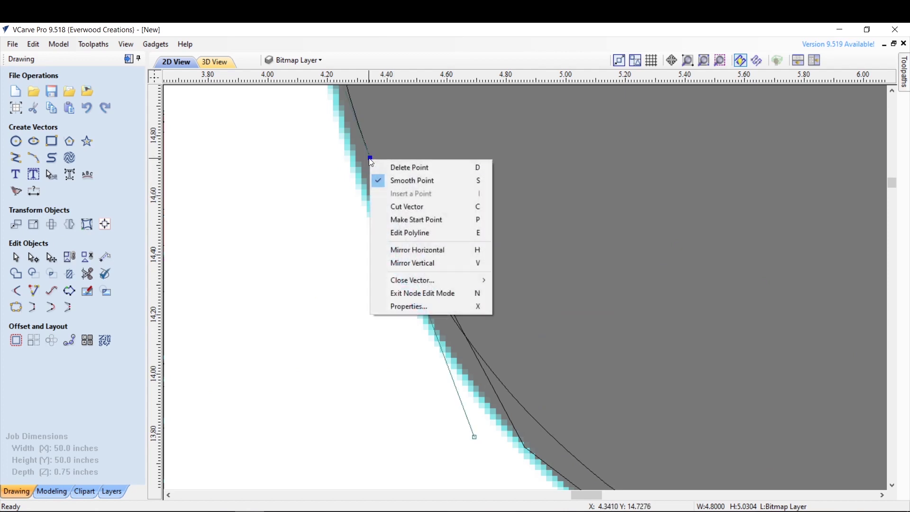
left_click(394, 209)
- Insert a point on the top circle where the right neck polyline meets it and cut the vector there
scroll(328, 190, "down", 3)
scroll(328, 190, "down", 2)
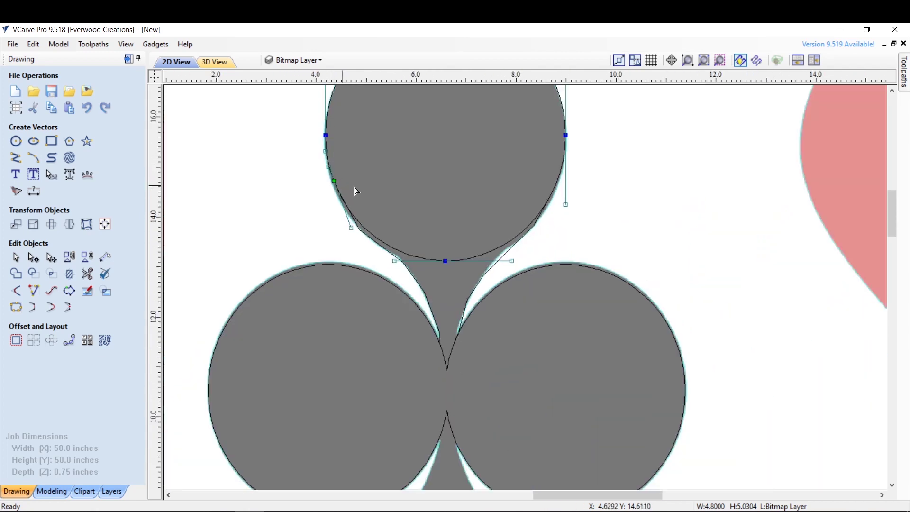
scroll(574, 180, "up", 5)
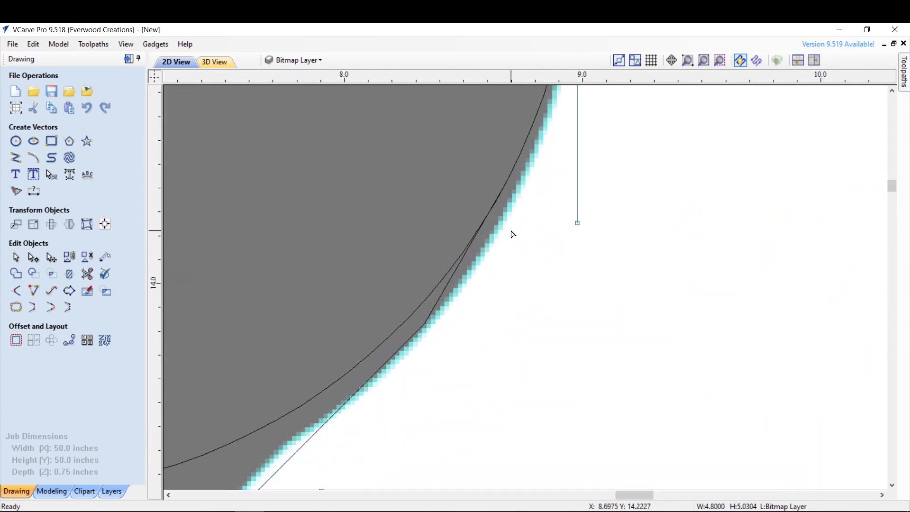
left_click(486, 219)
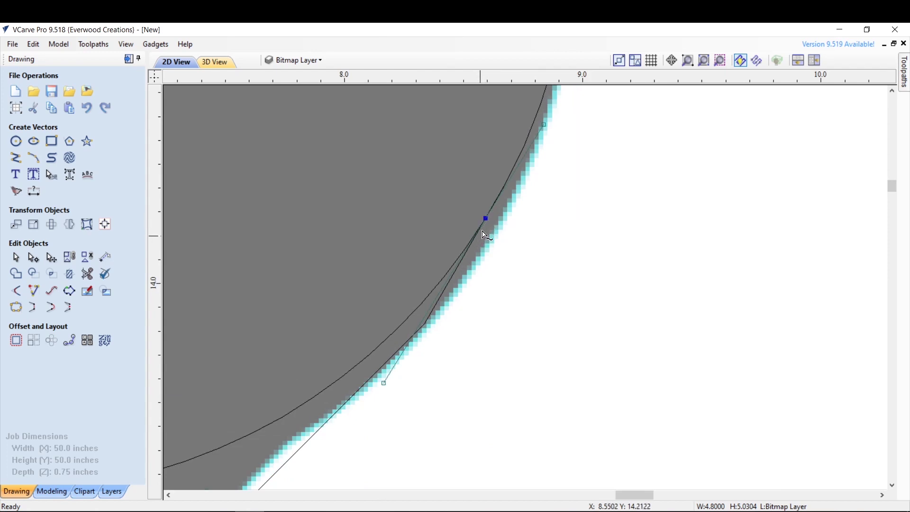
right_click(485, 219)
left_click(512, 269)
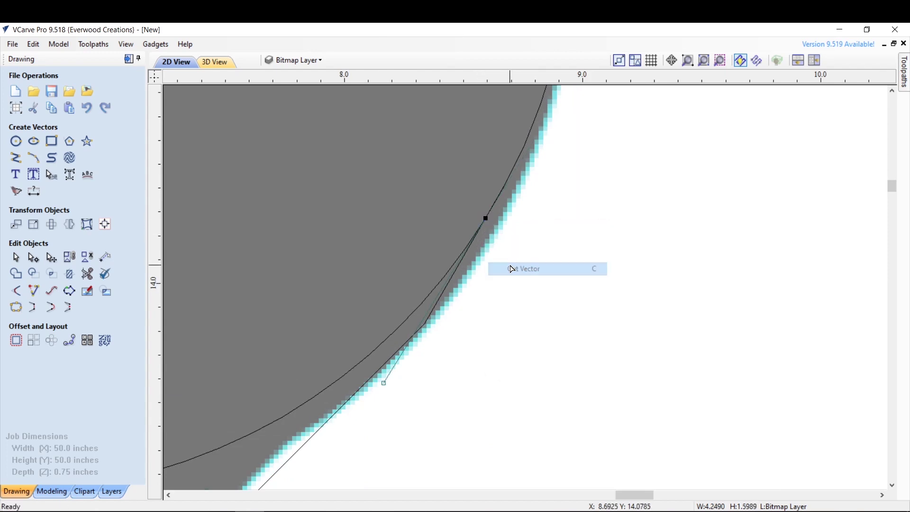
- Delete the lower arc of the top circle between the two cut points
scroll(484, 237, "down", 5)
scroll(403, 114, "up", 2)
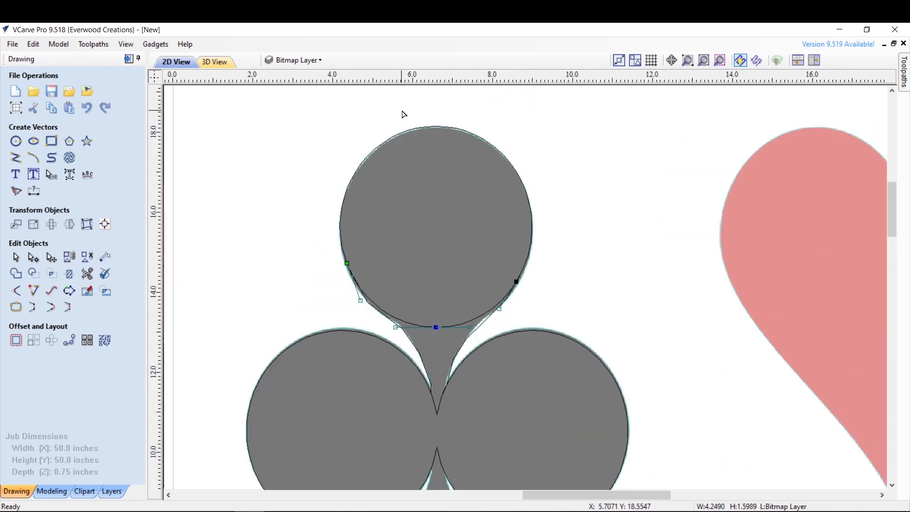
scroll(403, 114, "up", 1)
left_click(16, 257)
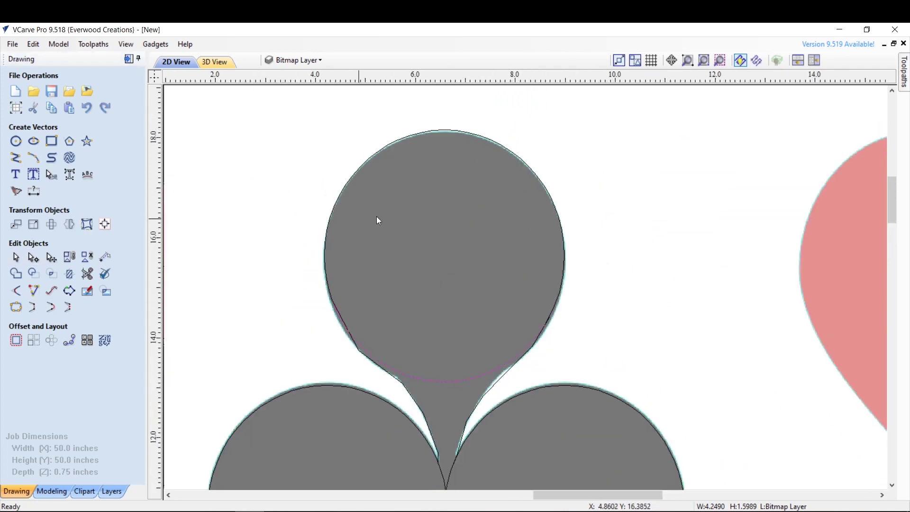
left_click(334, 203)
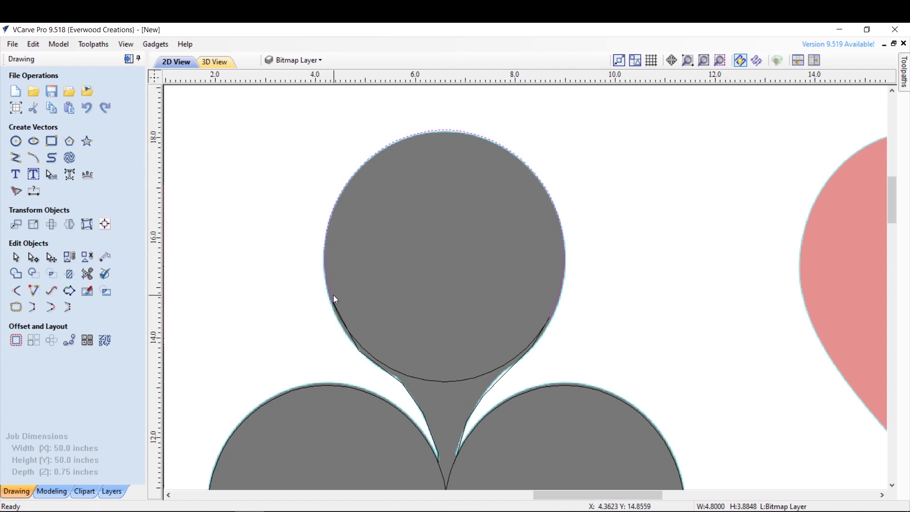
scroll(388, 400, "up", 2)
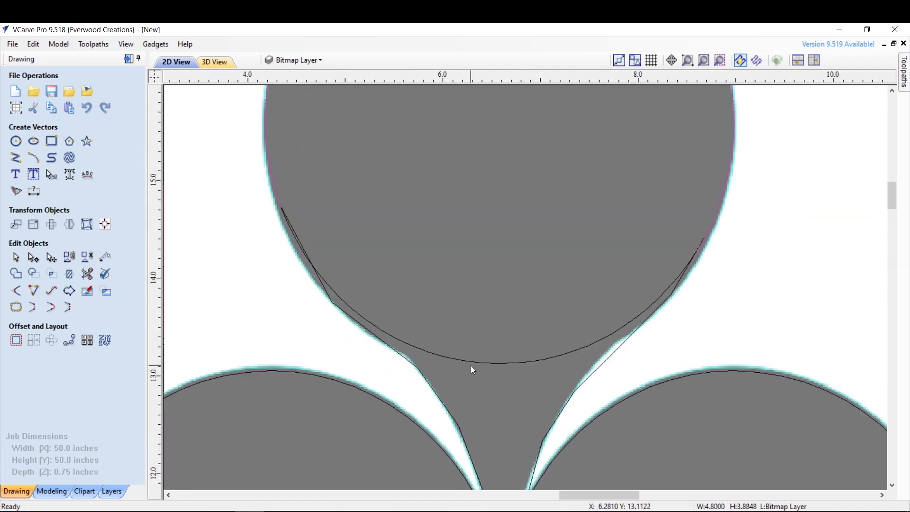
left_click(470, 360)
key("Delete")
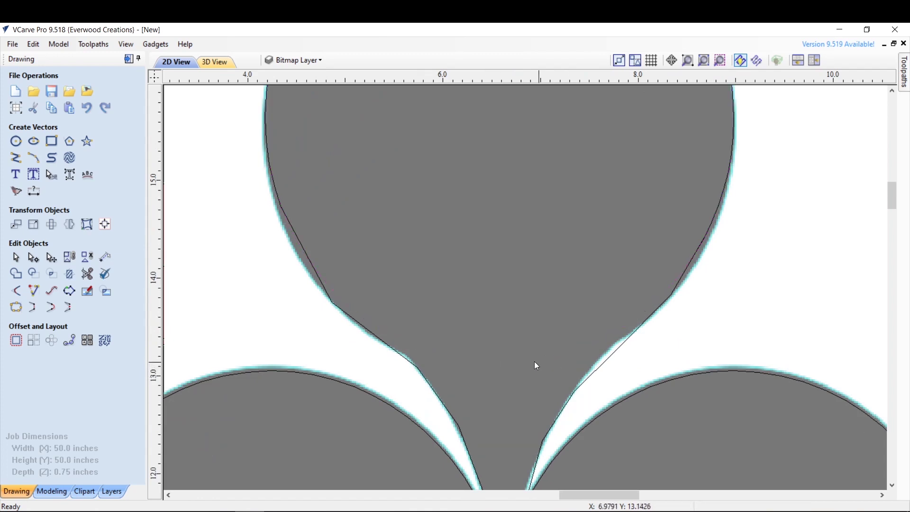
- Smooth the upper corner node of the left neck polyline where it leaves the club's top circle
left_click(368, 326)
left_click(33, 258)
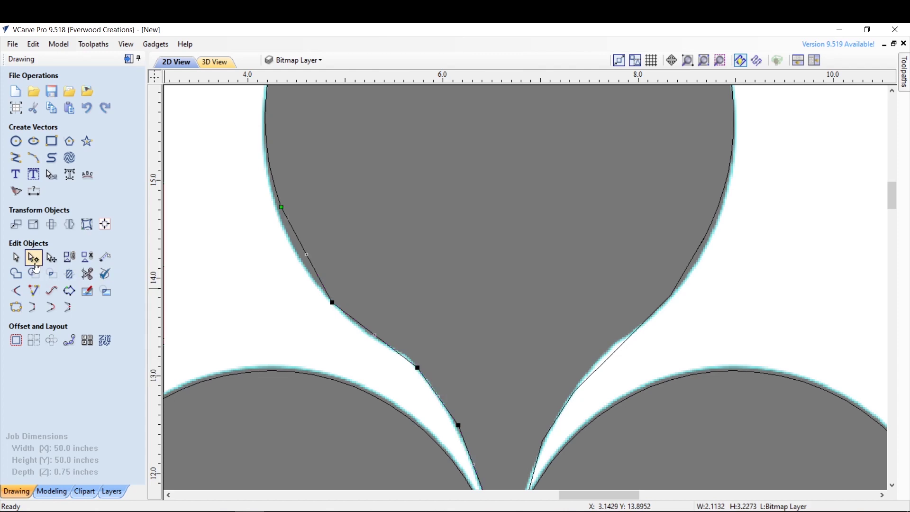
scroll(288, 266, "up", 2)
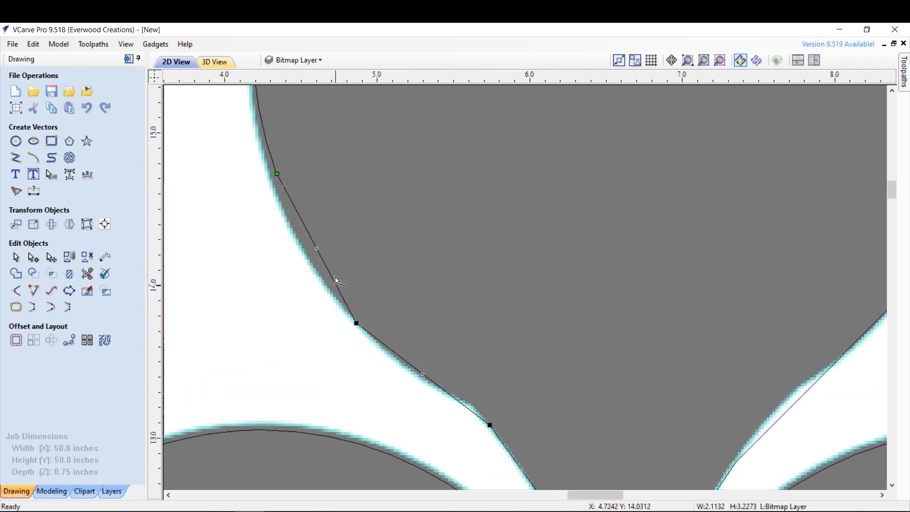
right_click(355, 321)
left_click(371, 345)
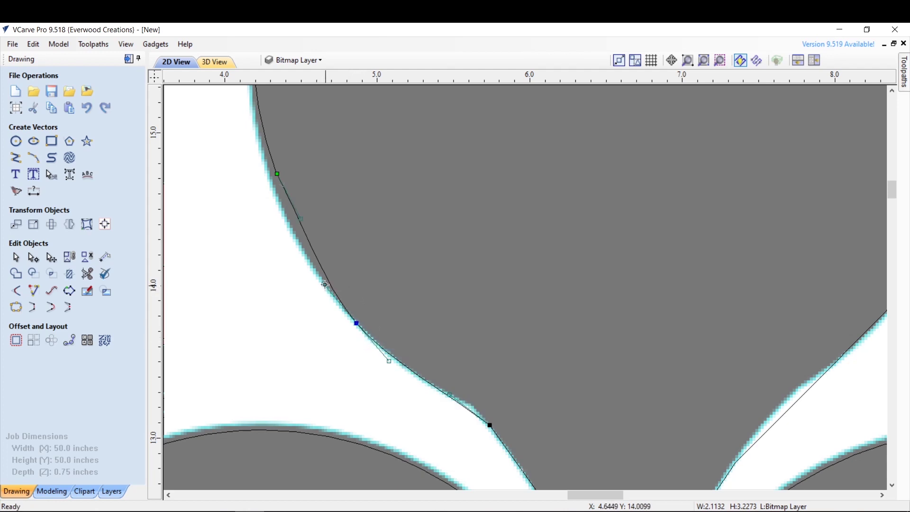
- Smooth the upper corner node of the right neck polyline near the club's top circle
scroll(361, 319, "down", 3)
scroll(588, 287, "up", 2)
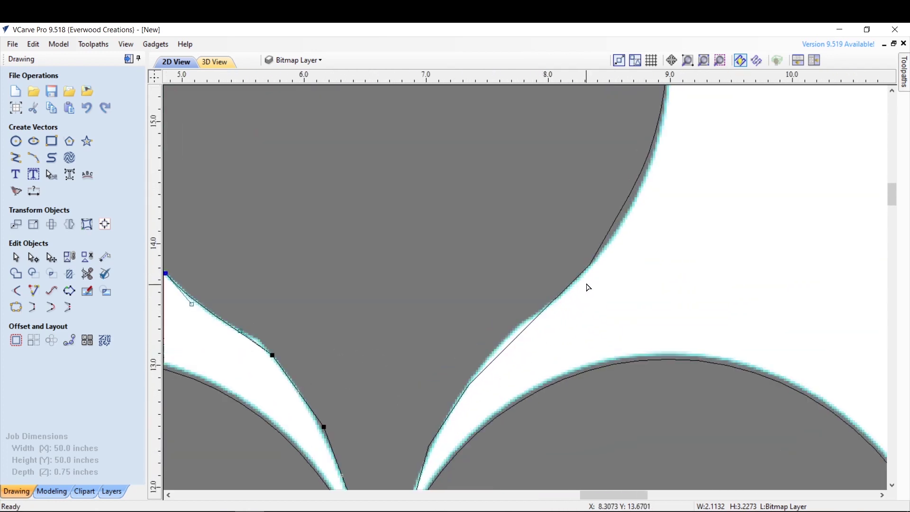
scroll(587, 287, "up", 1)
left_click(581, 278)
right_click(592, 263)
left_click(626, 285)
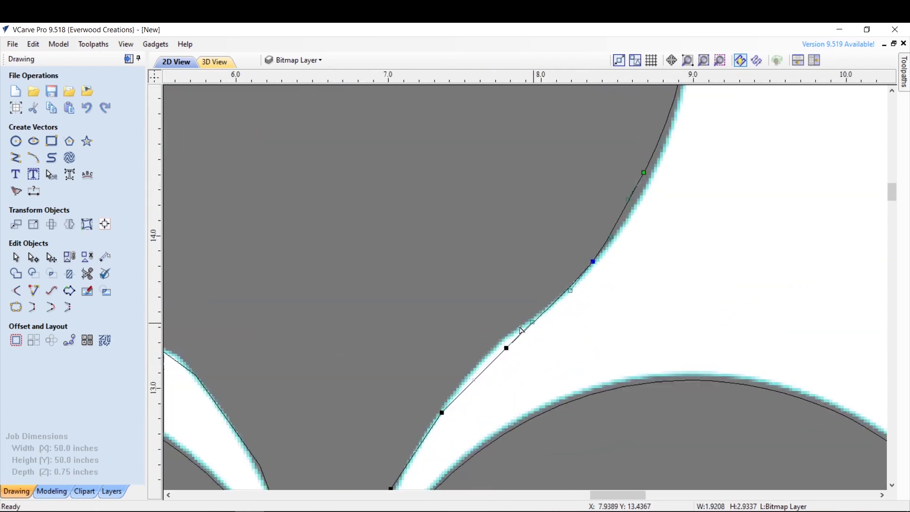
- Smooth the two lower corner nodes of the left neck polyline to follow the bitmap's curve
scroll(518, 346, "down", 3)
scroll(382, 374, "up", 3)
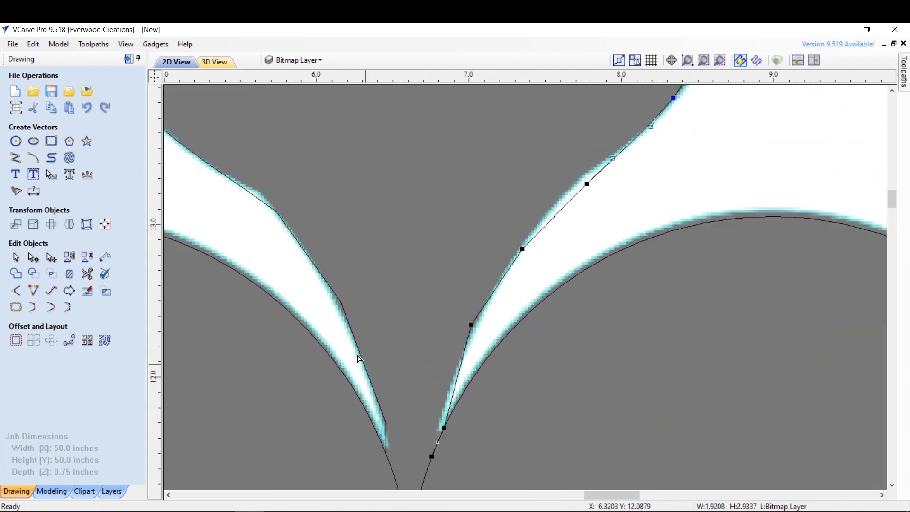
left_click(341, 301)
right_click(277, 212)
left_click(304, 234)
right_click(340, 301)
left_click(358, 325)
- Smooth the lower corner node of the right neck polyline just above the right lobe
left_click(471, 326)
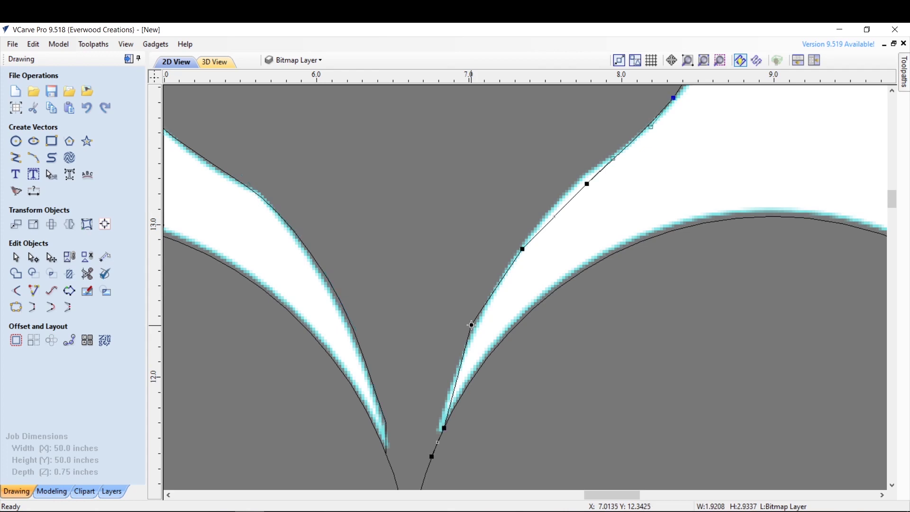
right_click(472, 326)
left_click(483, 347)
- Insert points on the merged lobe outline where the lower ends of the left and right neck polylines meet it
scroll(424, 286, "down", 2)
scroll(419, 445, "up", 2)
left_click(424, 369)
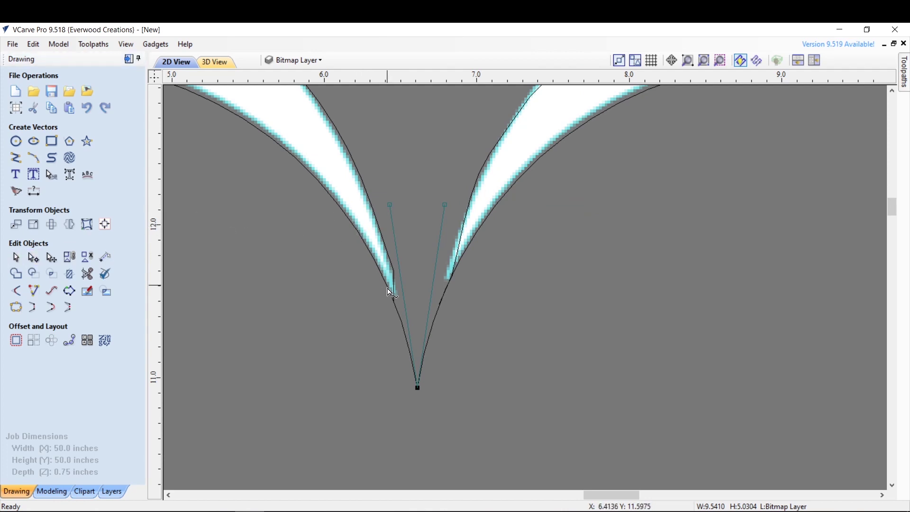
scroll(349, 290, "down", 3)
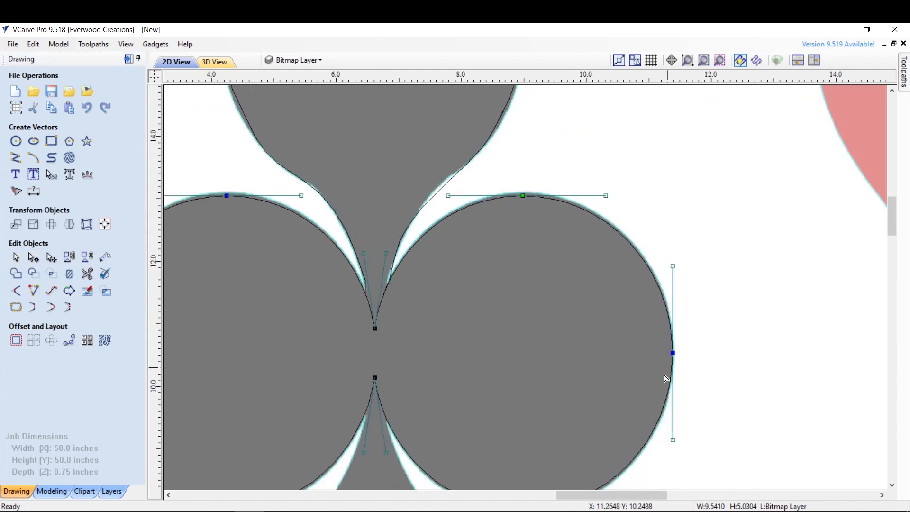
scroll(365, 328, "up", 4)
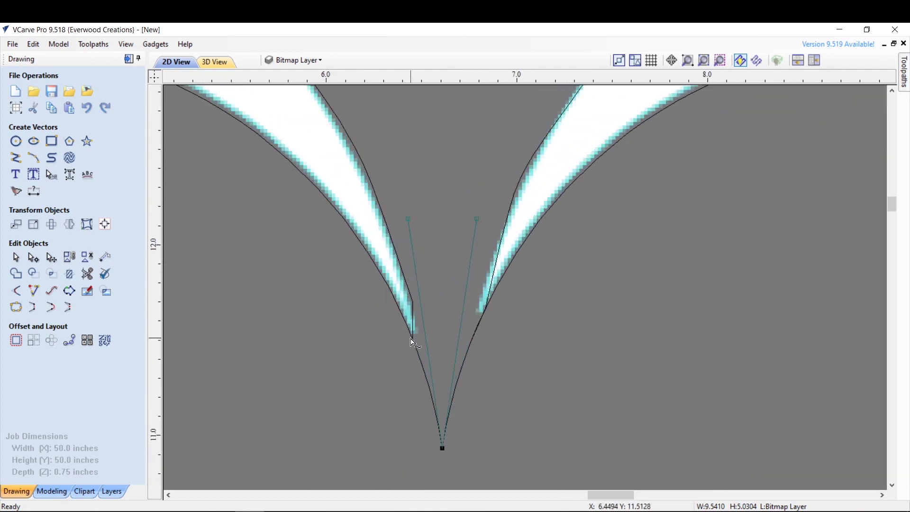
key("p")
key("p")
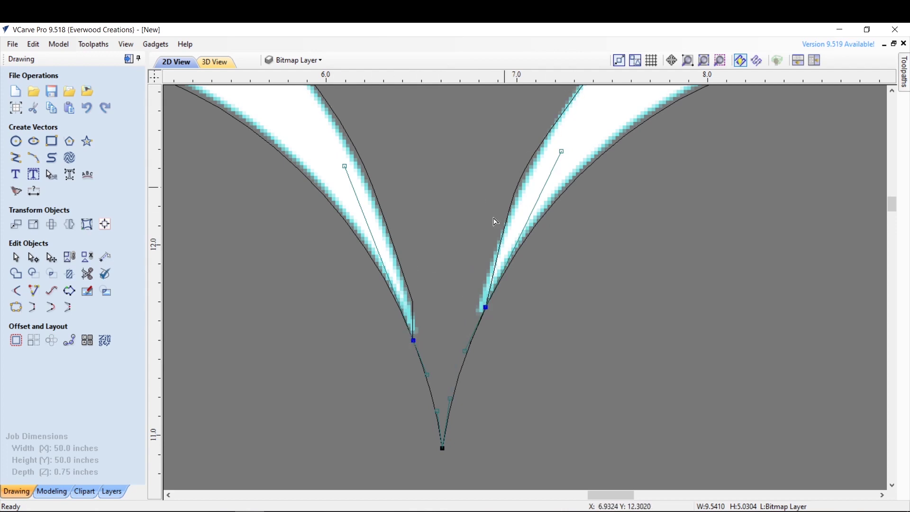
- Cut the lobe outline at the two neck junction points and delete the V-shaped piece between them
right_click(414, 340)
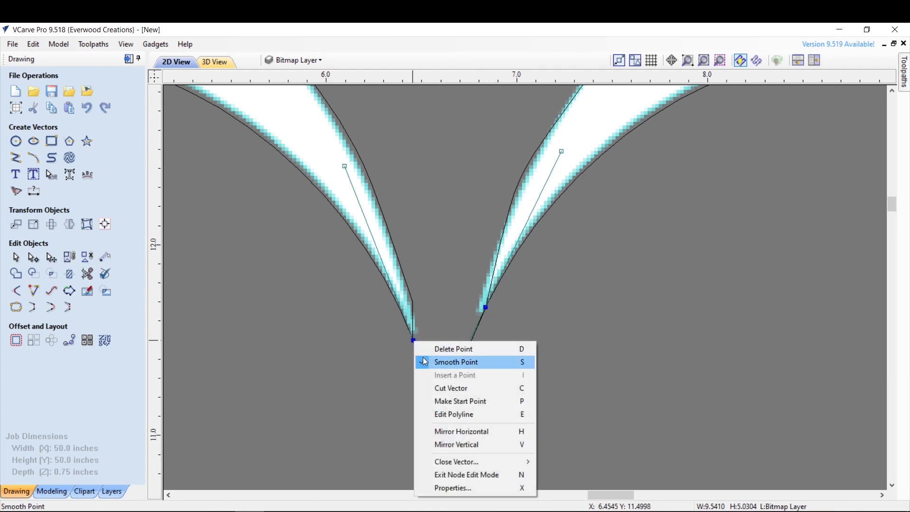
left_click(441, 389)
right_click(485, 309)
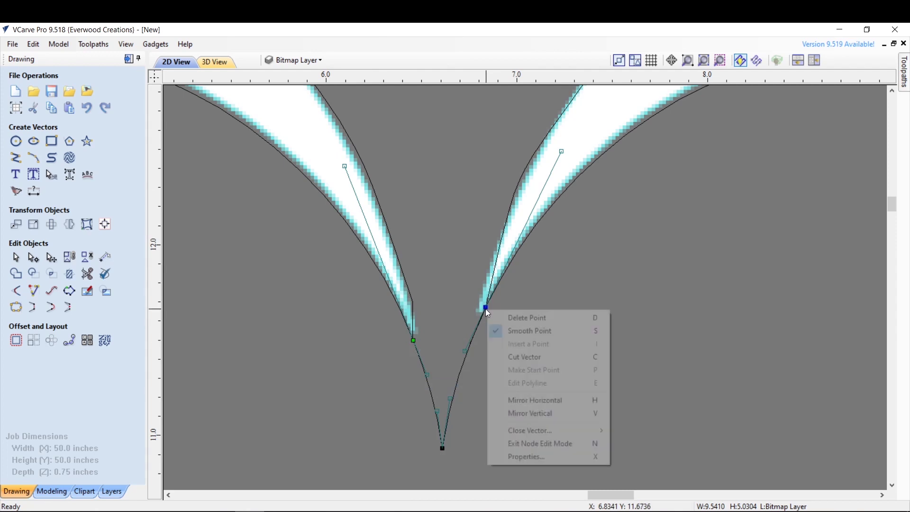
left_click(514, 357)
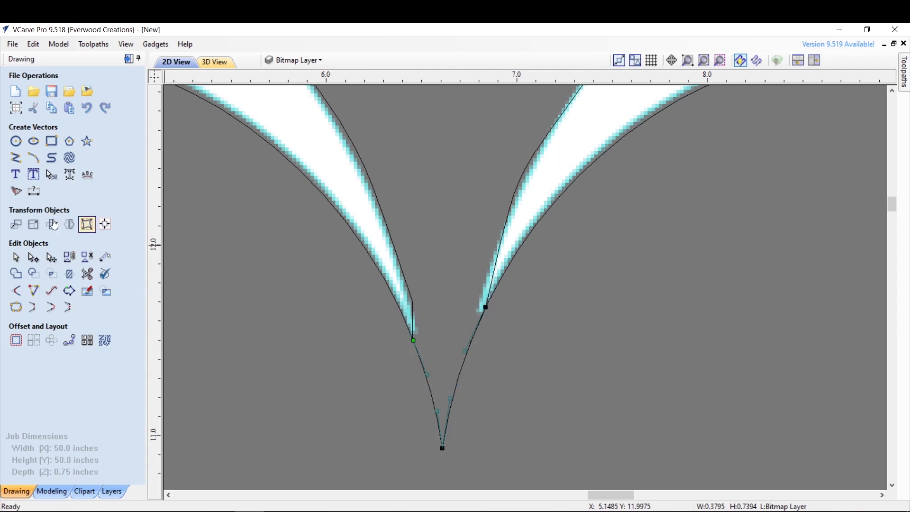
left_click(16, 257)
left_click(419, 381)
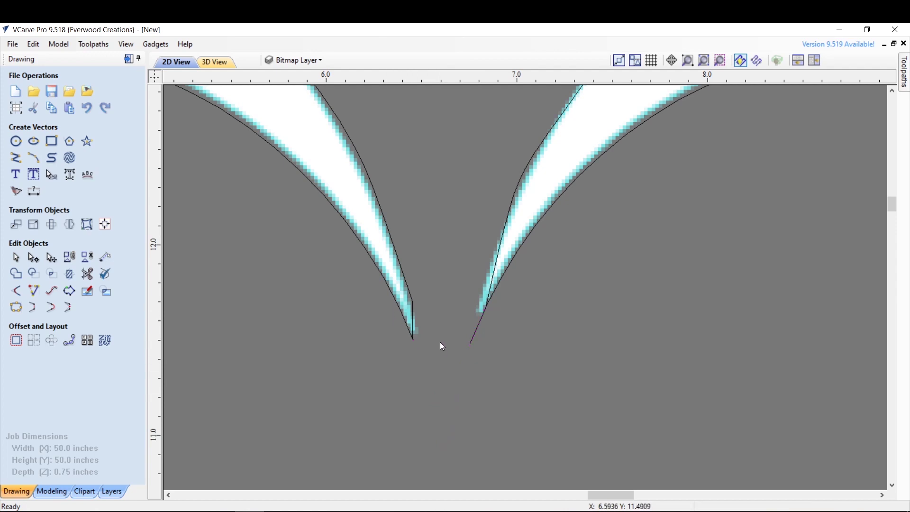
- Join the two neck polylines, the top circle's arc and the lobe outline with a tolerance of 0.05 inches
left_click(406, 280)
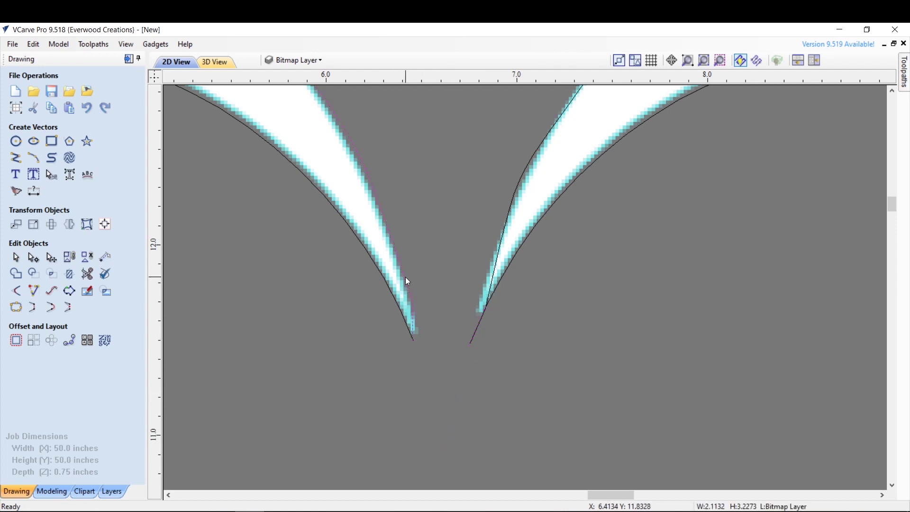
left_click(493, 259, "shift")
scroll(488, 260, "down", 5)
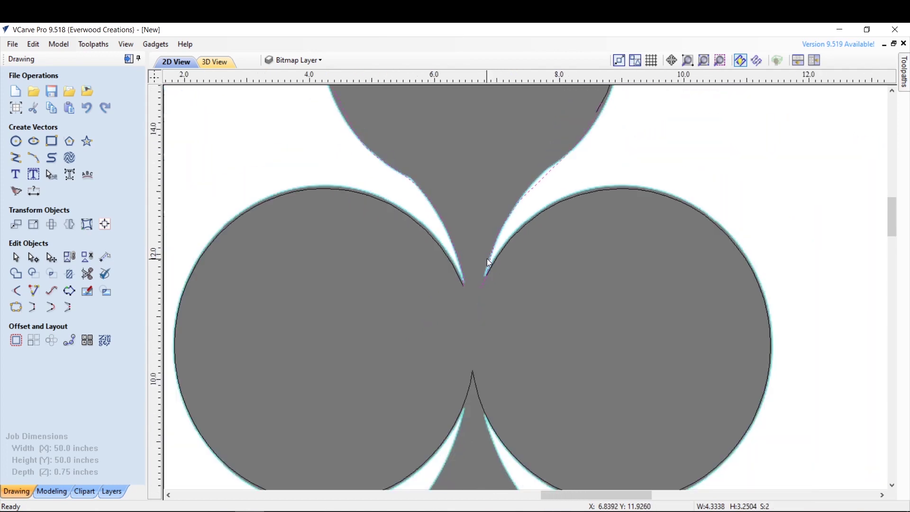
scroll(488, 259, "down", 2)
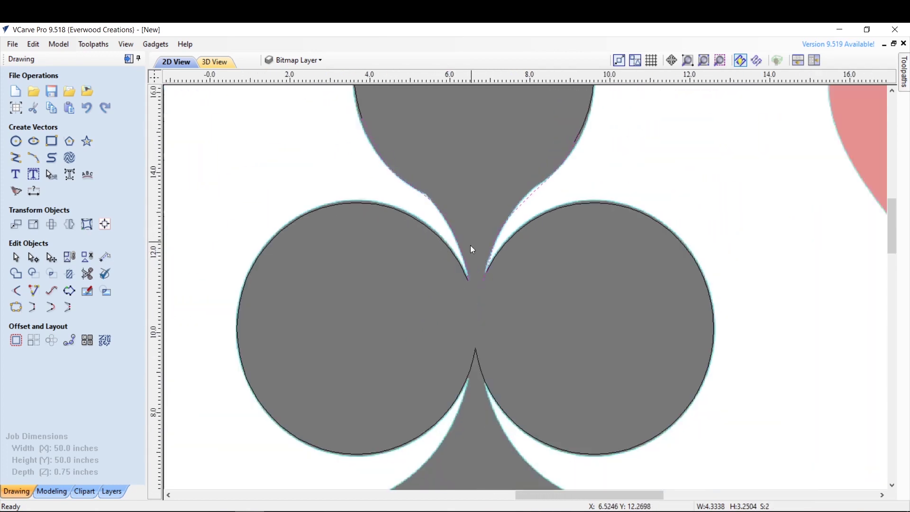
scroll(472, 247, "down", 1)
left_click(550, 146, "shift")
left_click(542, 216, "shift")
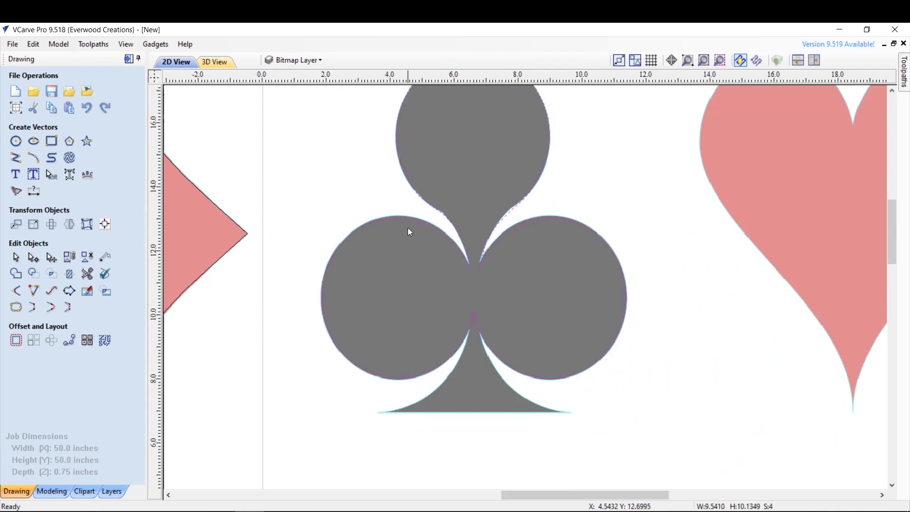
left_click(16, 308)
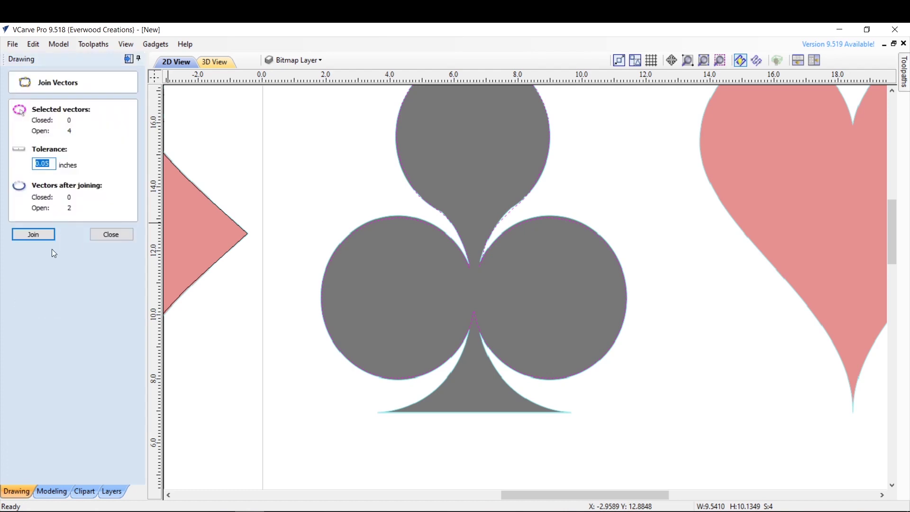
left_click(38, 234)
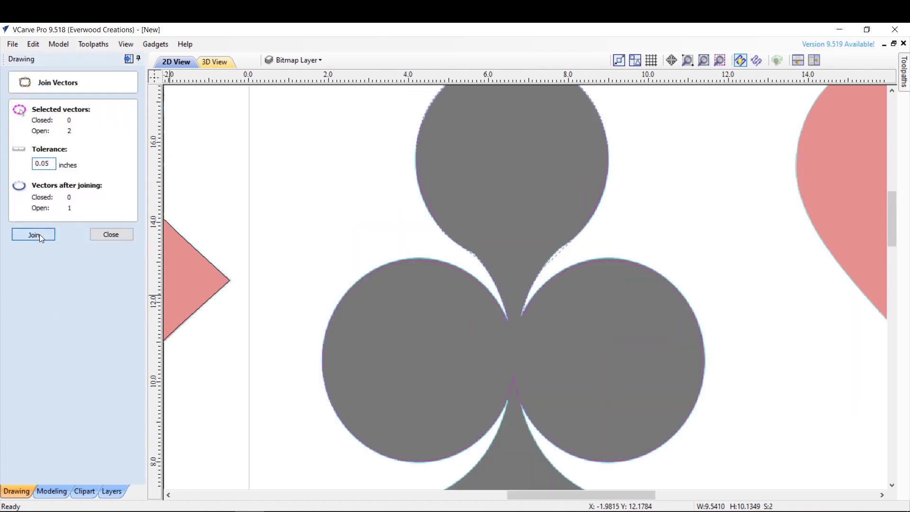
left_click(603, 260)
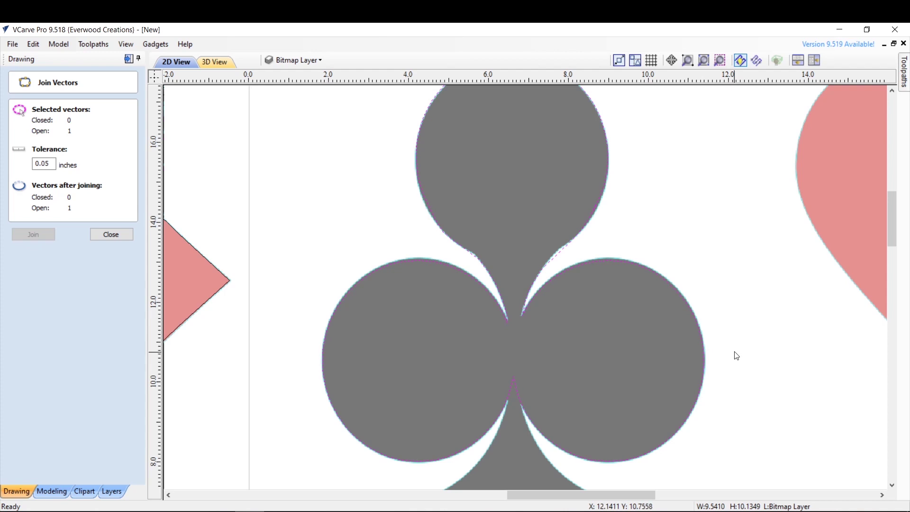
scroll(651, 212, "down", 2)
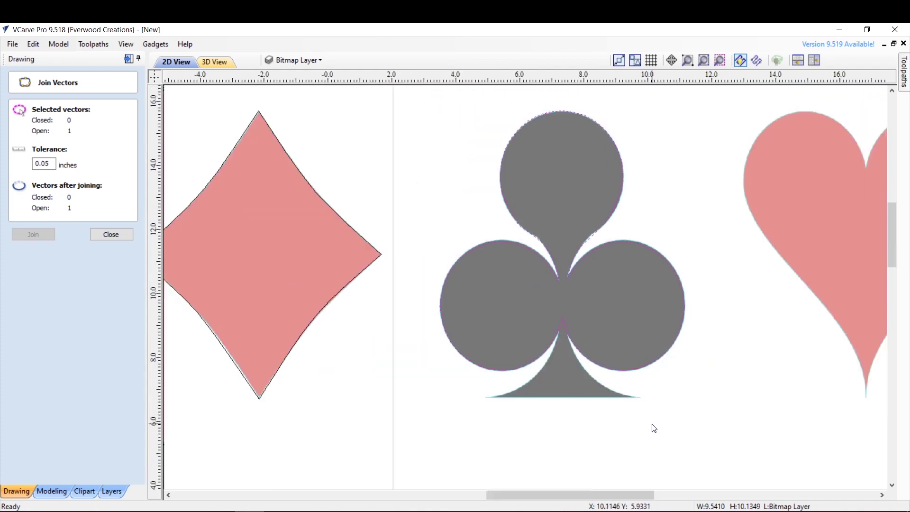
scroll(506, 407, "up", 4)
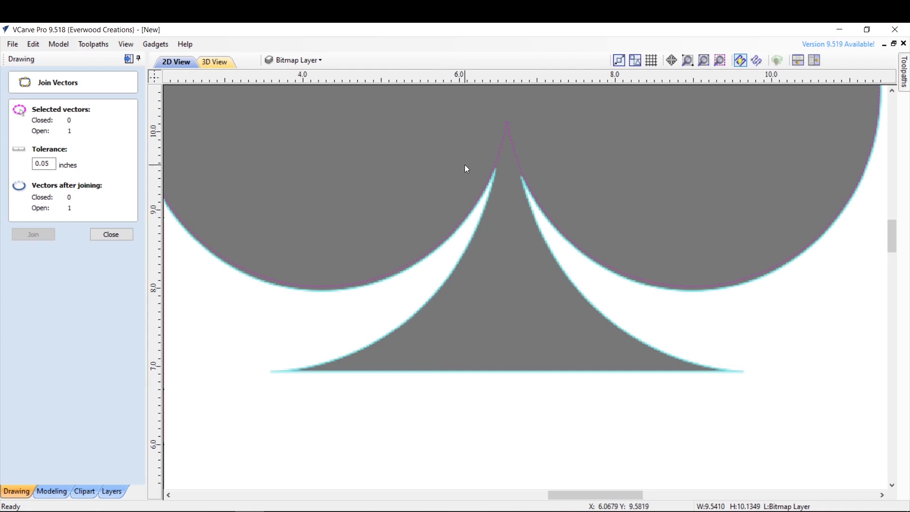
left_click(111, 235)
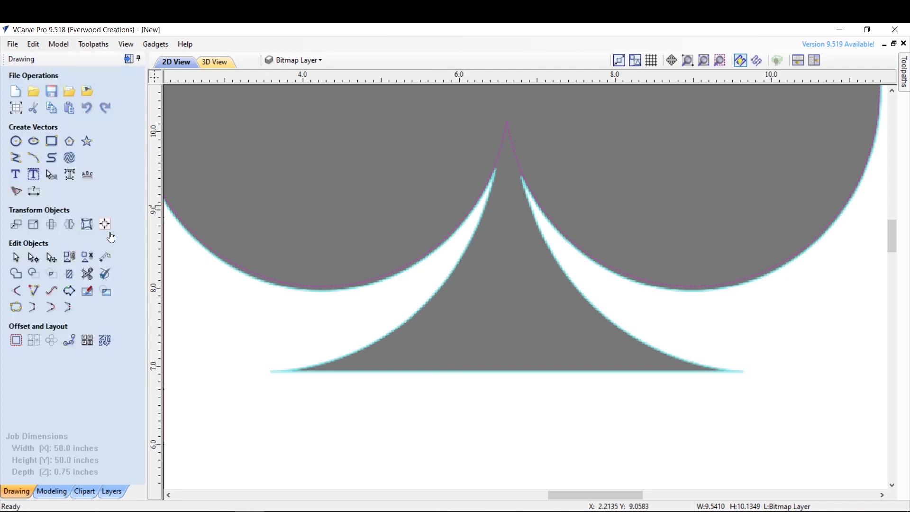
- Draw an open three-segment polyline for the club's base from the left lobe junction to the right one, about 6.05 by 2.65 inches
left_click(16, 158)
left_click(495, 167)
left_click(271, 372)
left_click(743, 372)
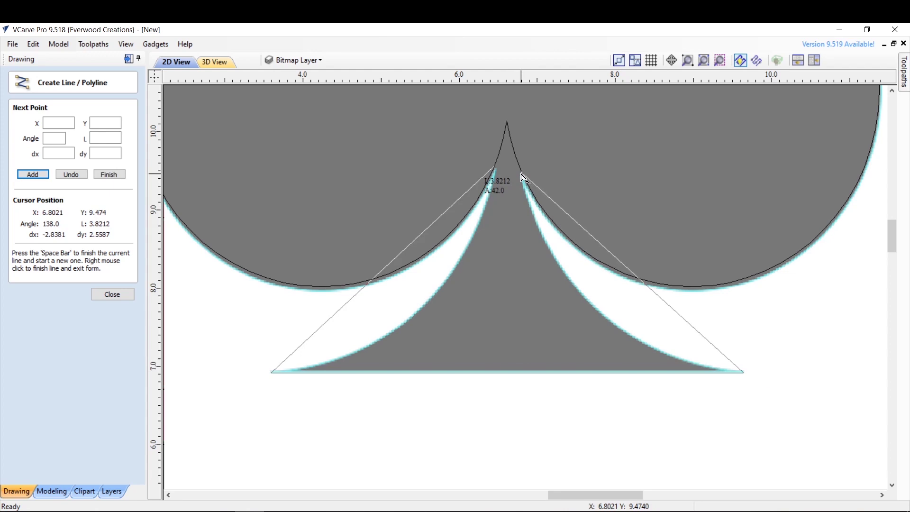
left_click(521, 178)
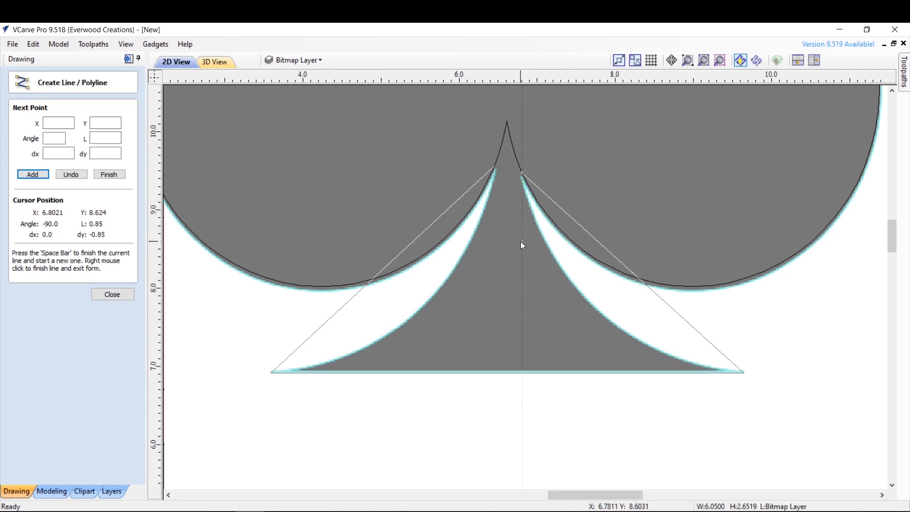
right_click(521, 244)
- Convert the base's left slanted segment to a Bezier curve and shape it to the bitmap edge
scroll(362, 316, "up", 1)
left_click(33, 258)
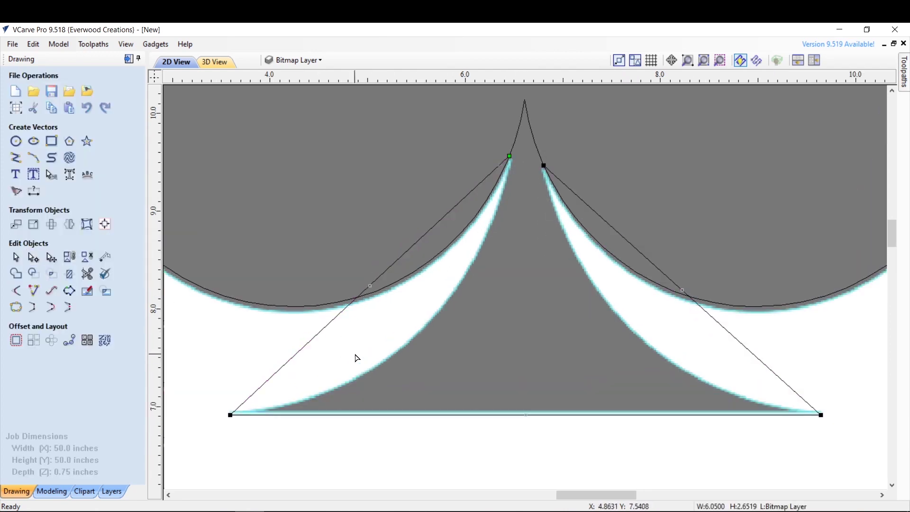
right_click(324, 330)
left_click(360, 348)
left_click_drag(308, 340, 390, 409)
left_click_drag(424, 235, 499, 268)
- Convert the base's right slanted segment to a Bezier curve and shape it to the bitmap edge
right_click(743, 348)
left_click(763, 367)
left_click_drag(627, 240, 553, 277)
left_click(738, 341)
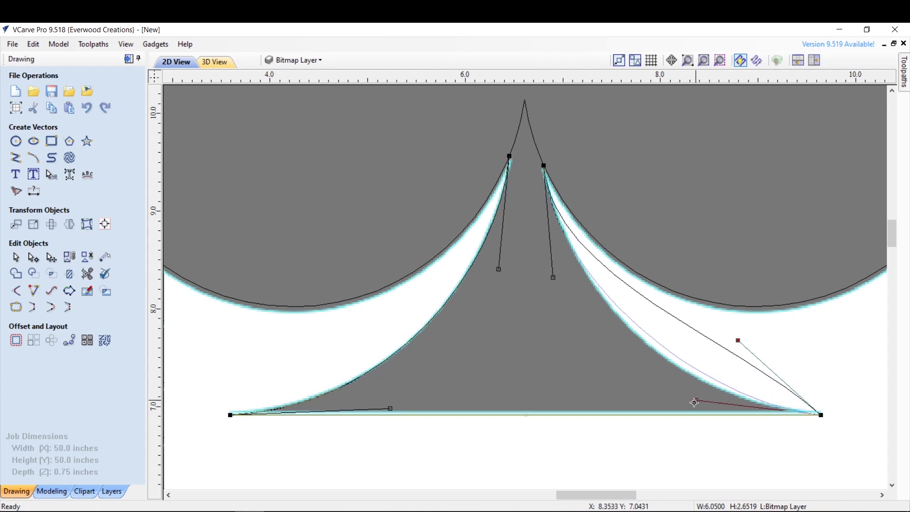
left_click_drag(682, 414, 675, 405)
left_click(572, 334)
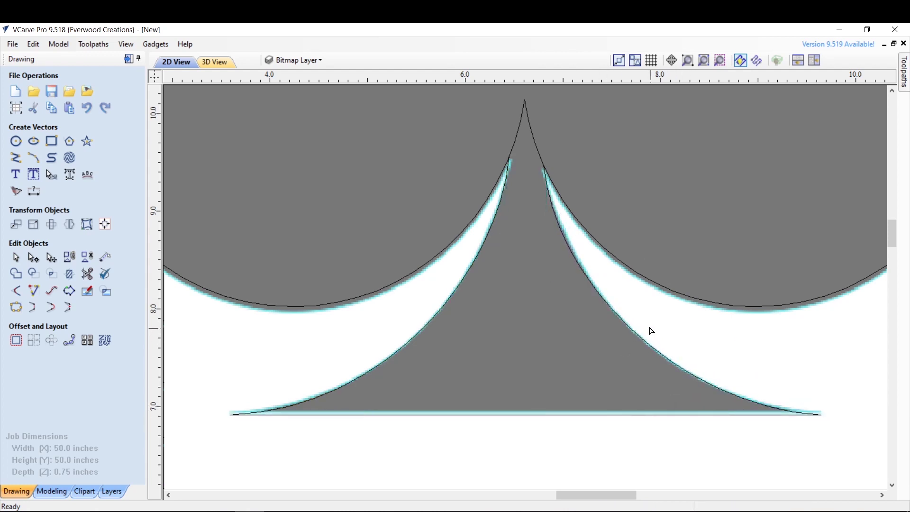
- Insert points on the club outline where the upper ends of the base's left and right curves meet it
scroll(525, 103, "up", 3)
left_click(501, 226)
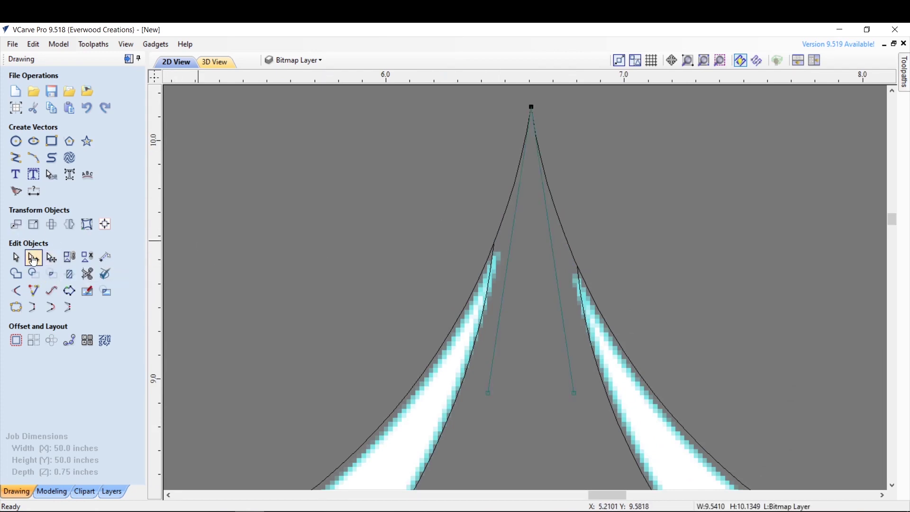
double_click(494, 244)
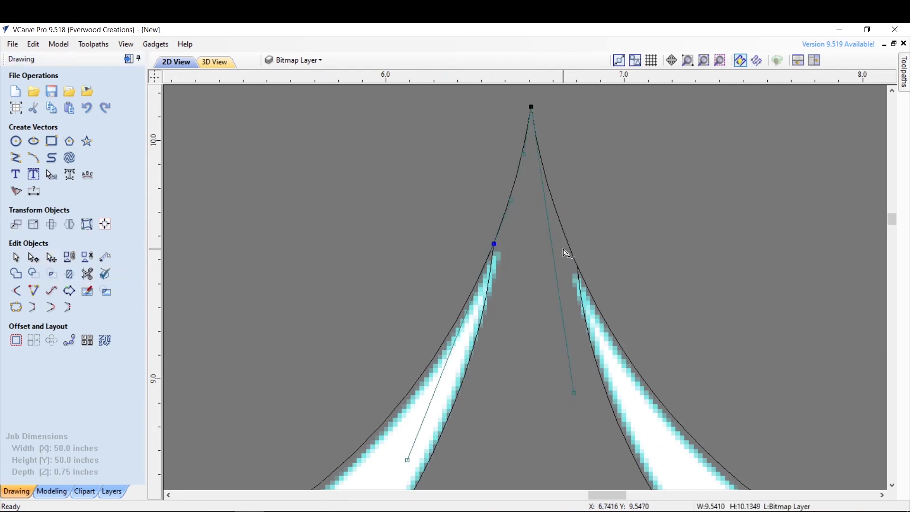
double_click(578, 268)
- Cut the club outline at the two points where the base curves meet it and delete the peak between the cuts
right_click(577, 267)
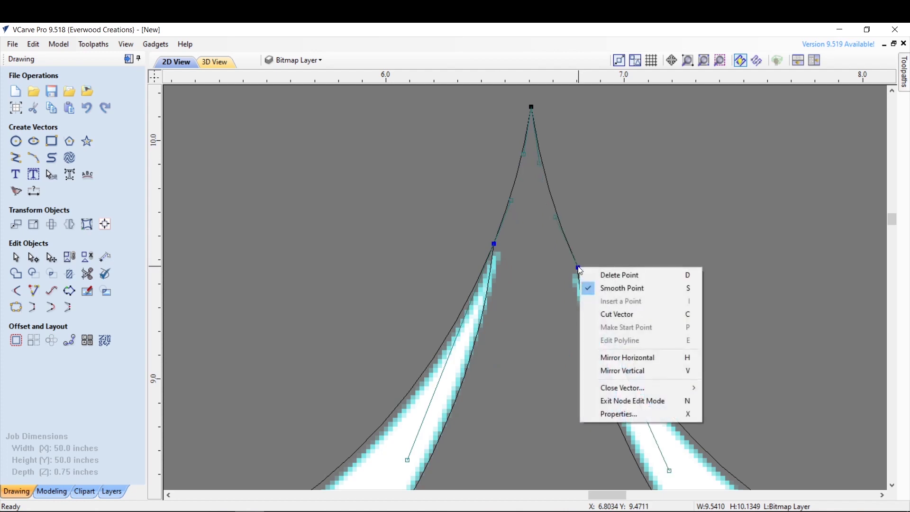
left_click(617, 313)
right_click(496, 242)
left_click(518, 293)
left_click(37, 260)
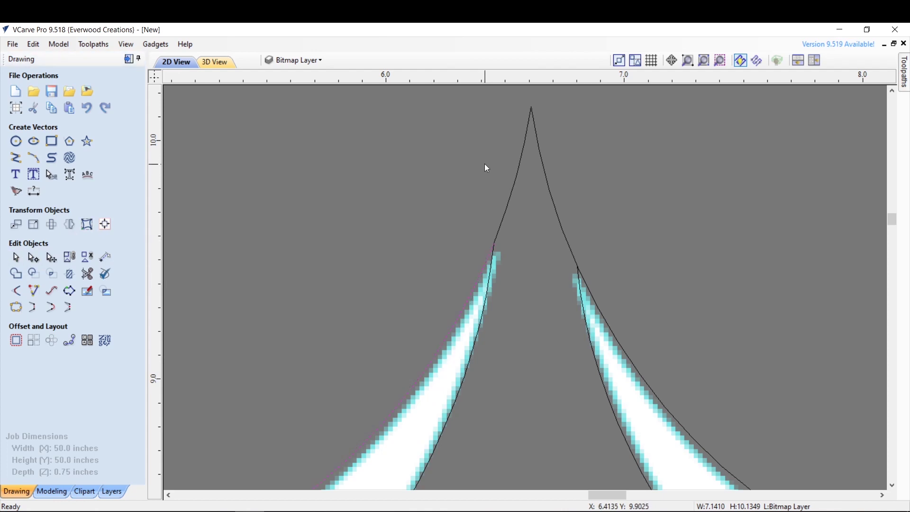
left_click(513, 187)
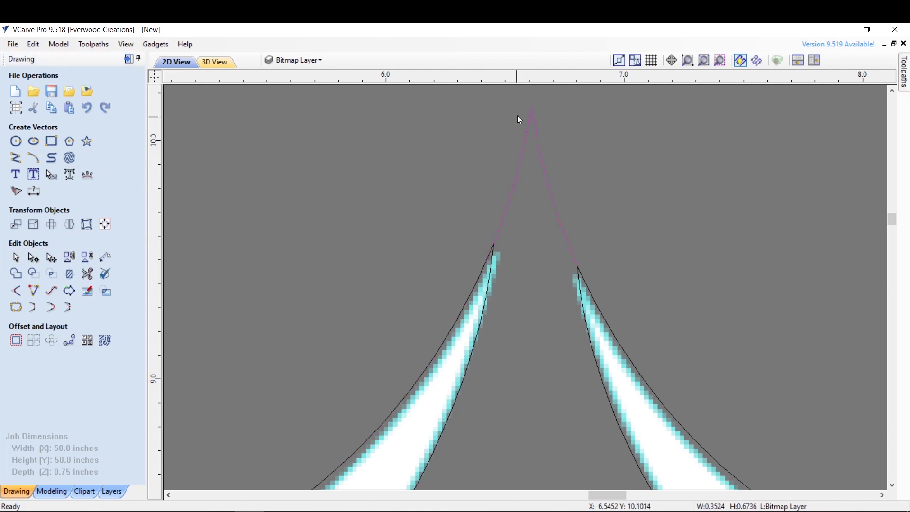
key("Delete")
- Join the club's base vector and the two open outline vectors into a single closed vector
left_click(487, 261)
key("Delete")
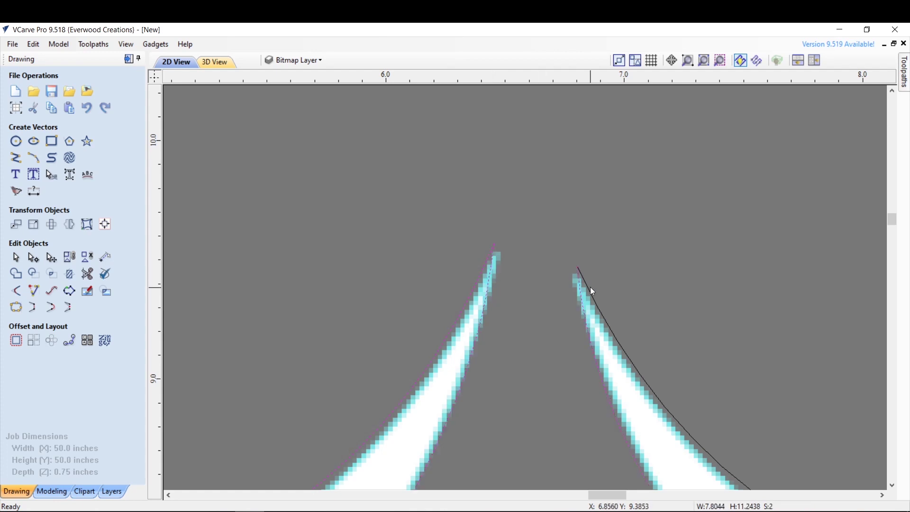
scroll(579, 172, "down", 3)
scroll(583, 124, "down", 7)
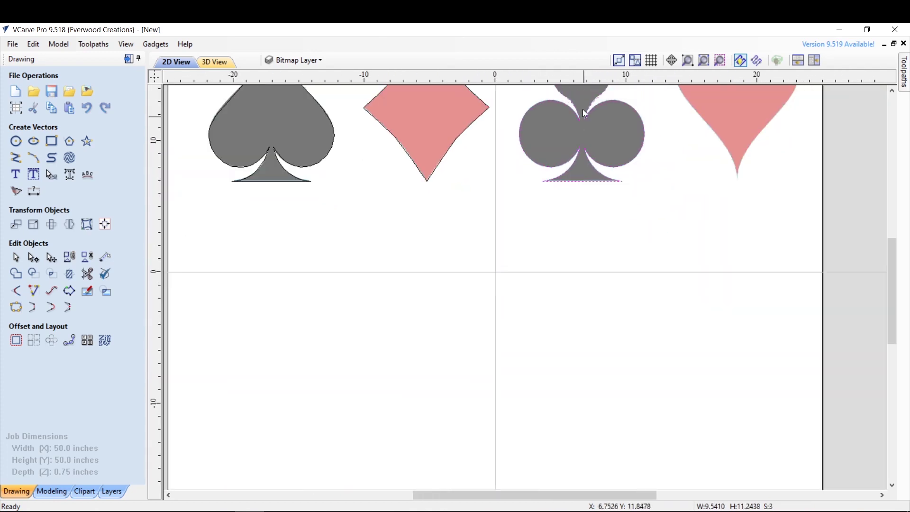
scroll(597, 85, "up", 7)
left_click(11, 308)
left_click(30, 235)
left_click(111, 234)
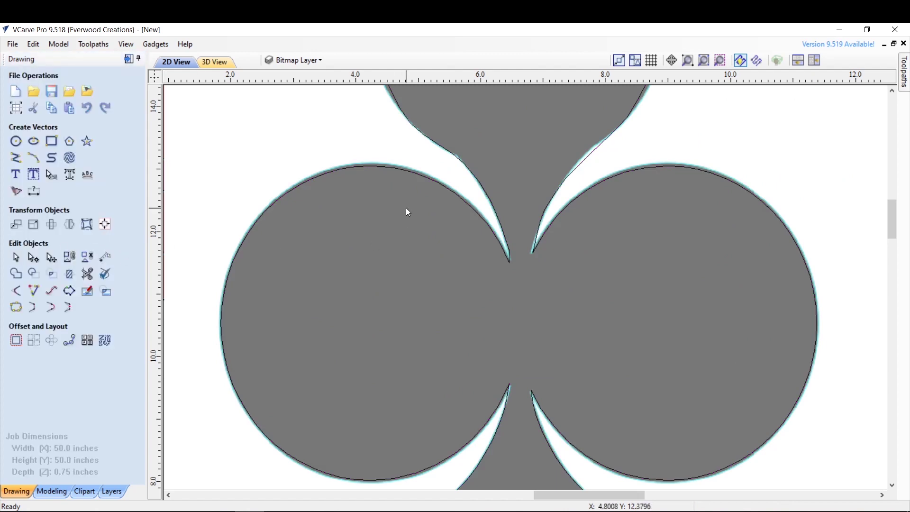
- Draw a three-point arc over the heart's left lobe from the centre notch to the left edge, about 4.79 by 2.2 inches
scroll(406, 209, "down", 4)
scroll(556, 193, "up", 2)
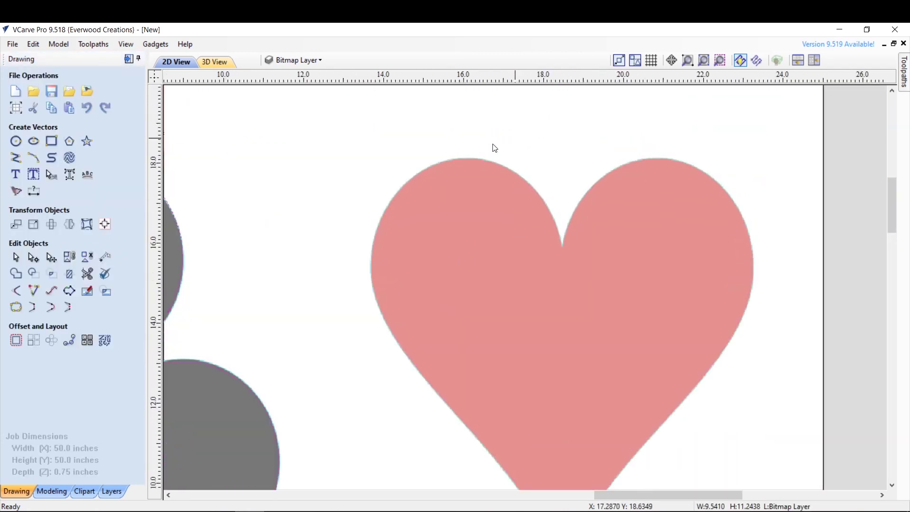
left_click(33, 158)
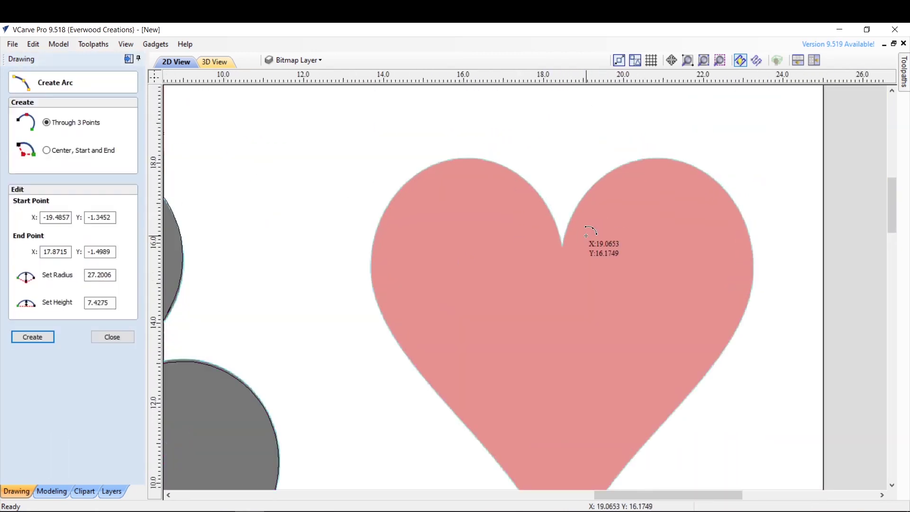
left_click(563, 246)
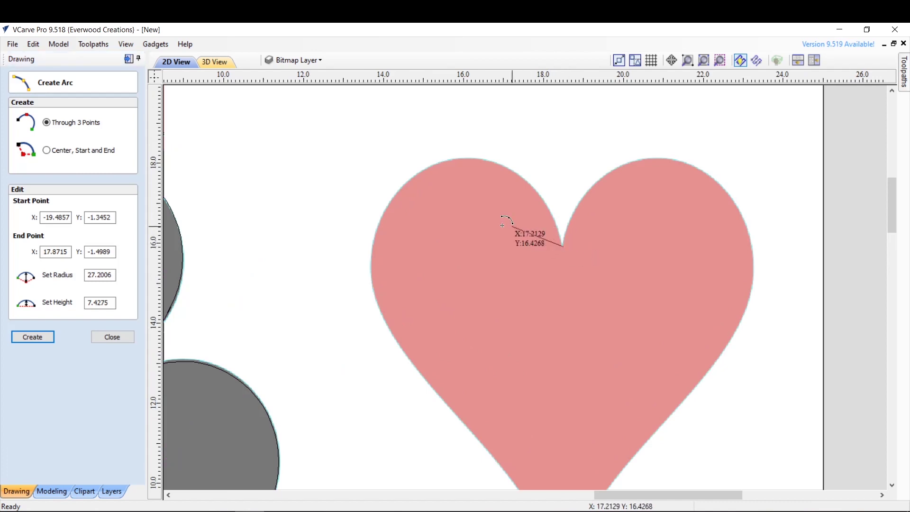
left_click(371, 246)
left_click(444, 158)
- Draw a three-point arc over the heart's right lobe from the centre notch to the right edge, about 4.74 by 2.19 inches
left_click(563, 246)
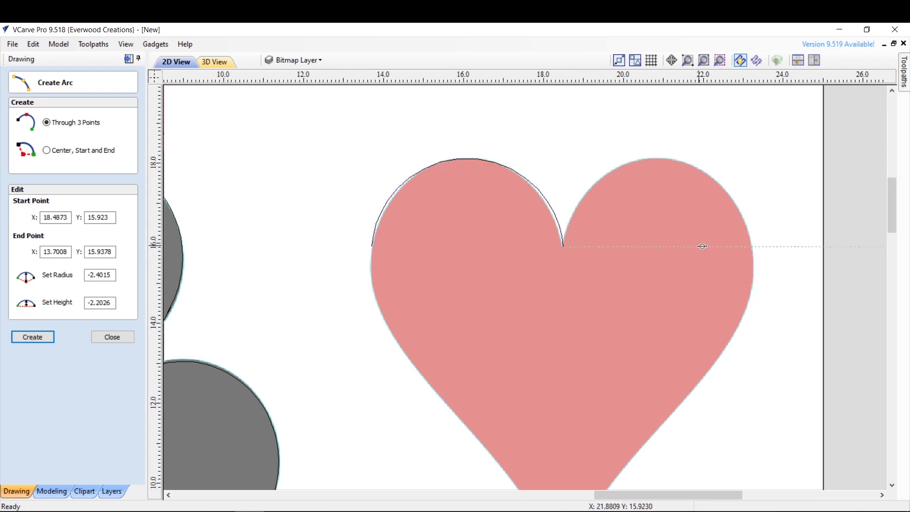
left_click(753, 246)
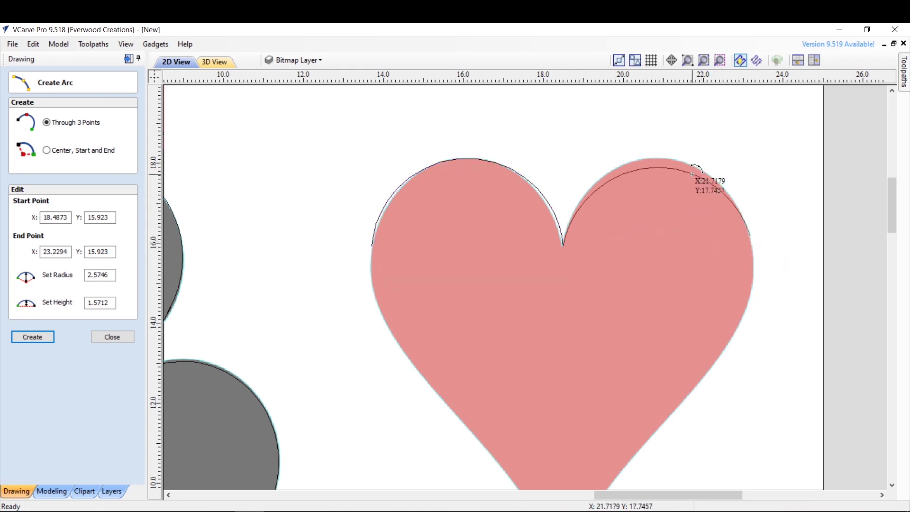
left_click(683, 160)
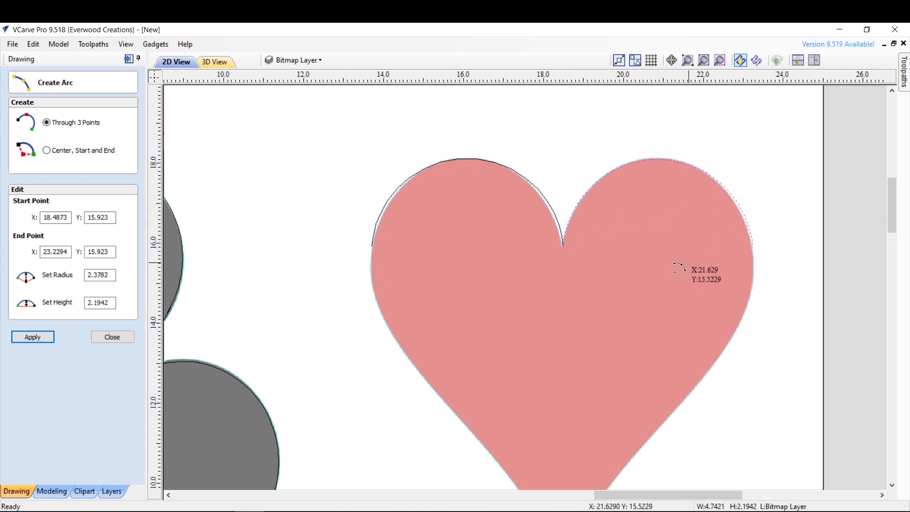
left_click(112, 337)
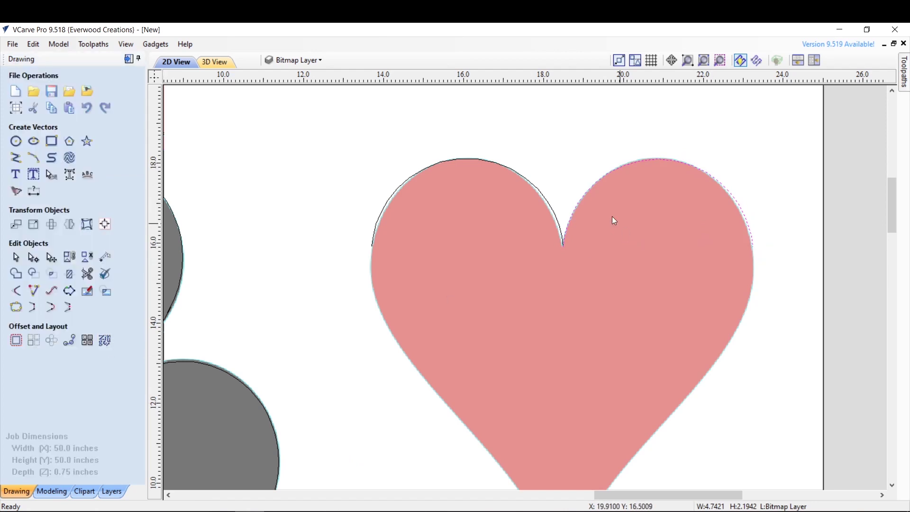
- Extend the left arc's open end as a five-segment polyline along the heart's left edge down to the bottom tip
left_click(34, 257)
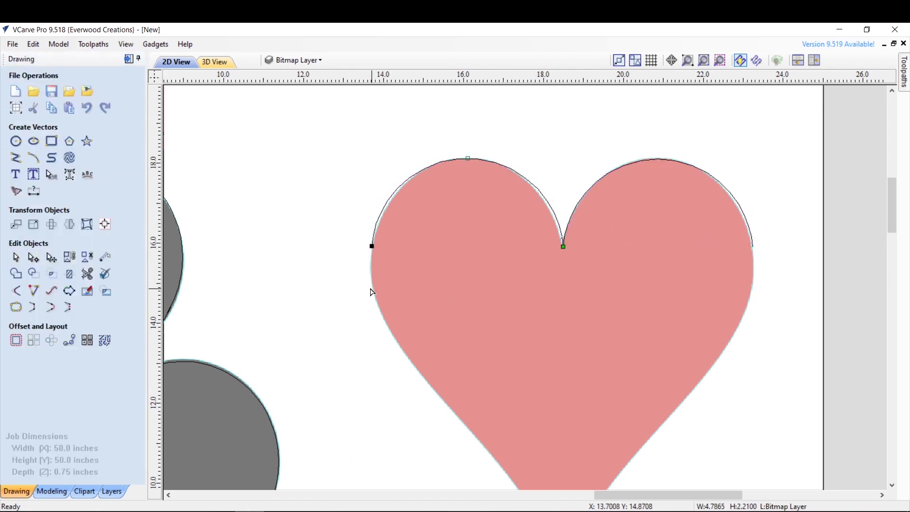
scroll(383, 255, "up", 1)
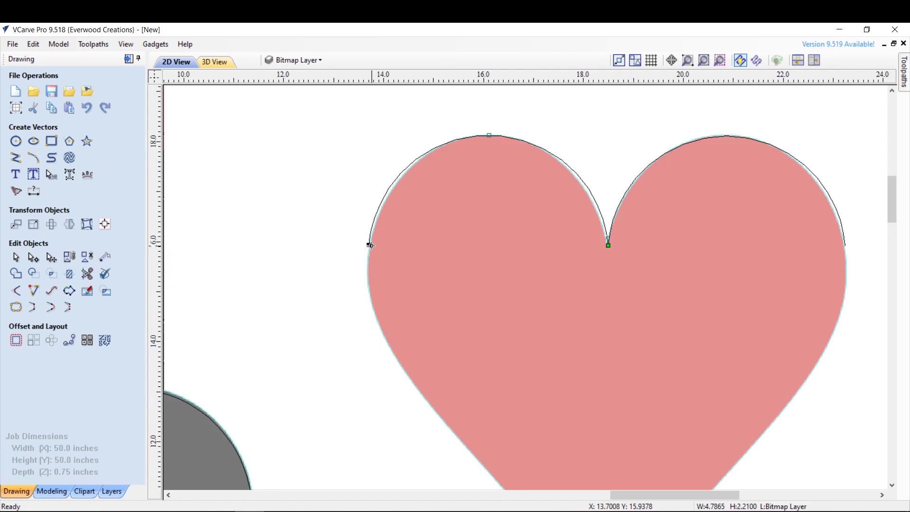
scroll(370, 245, "up", 1)
right_click(356, 267)
left_click(403, 338)
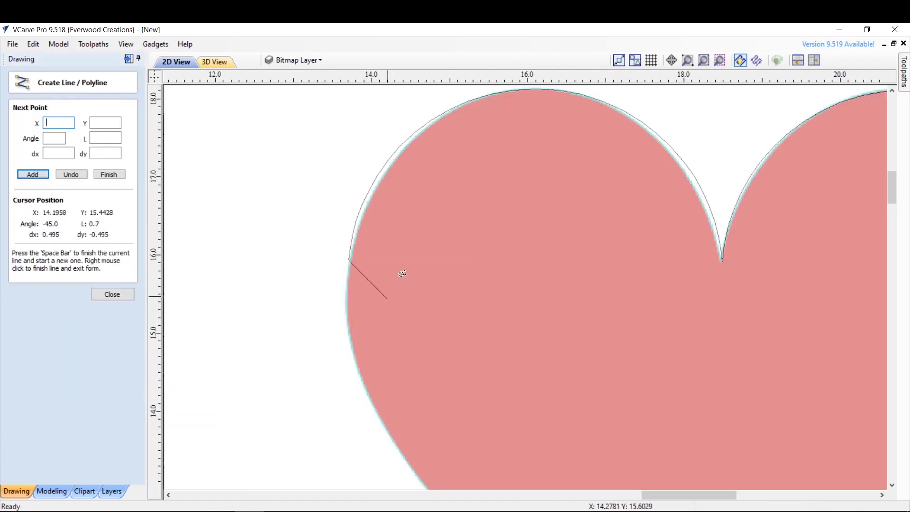
scroll(373, 227, "down", 3)
scroll(426, 375, "down", 2)
scroll(400, 337, "up", 4)
scroll(323, 179, "down", 2)
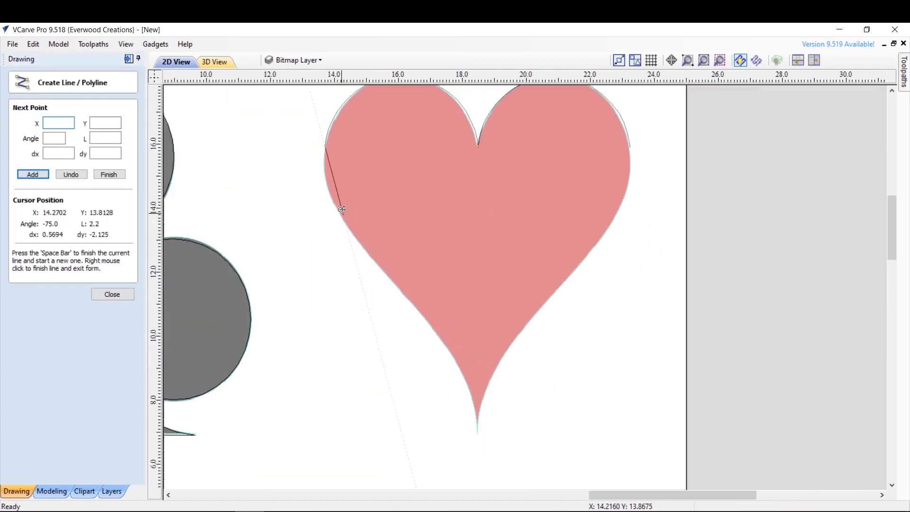
left_click(324, 185)
left_click(364, 251)
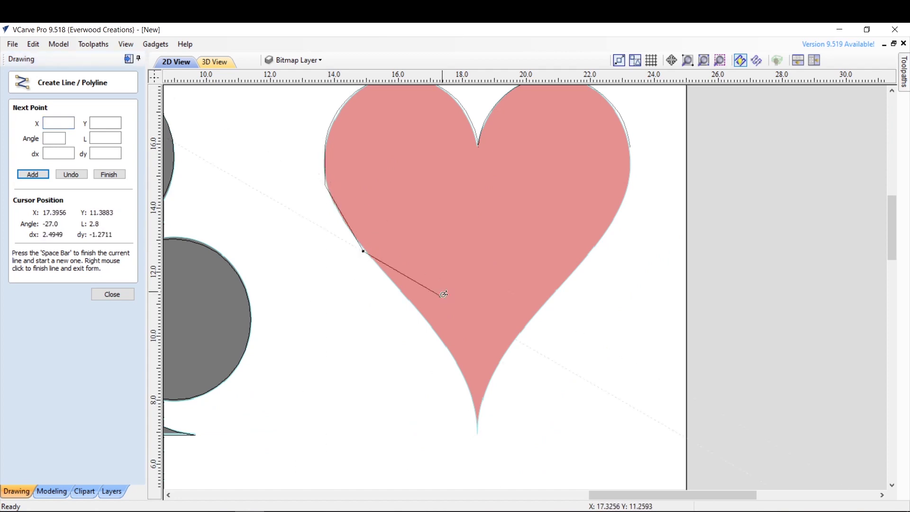
left_click(430, 326)
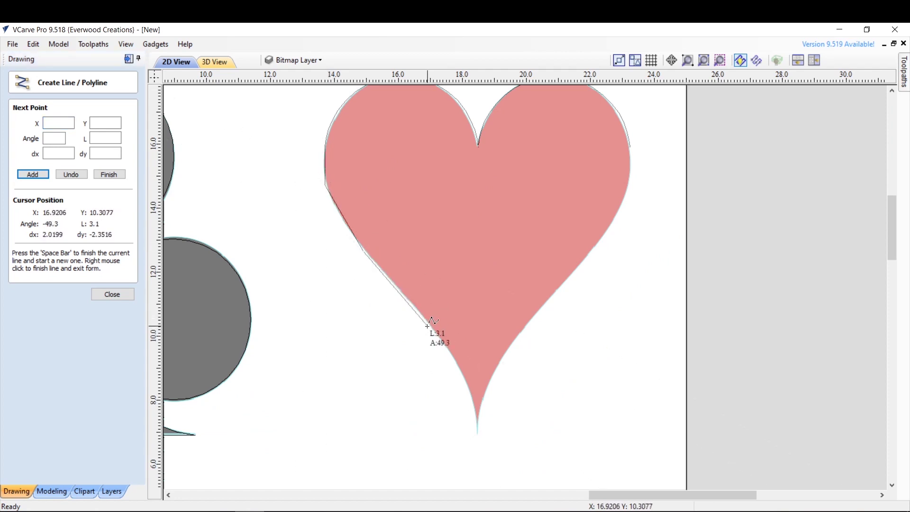
left_click(463, 376)
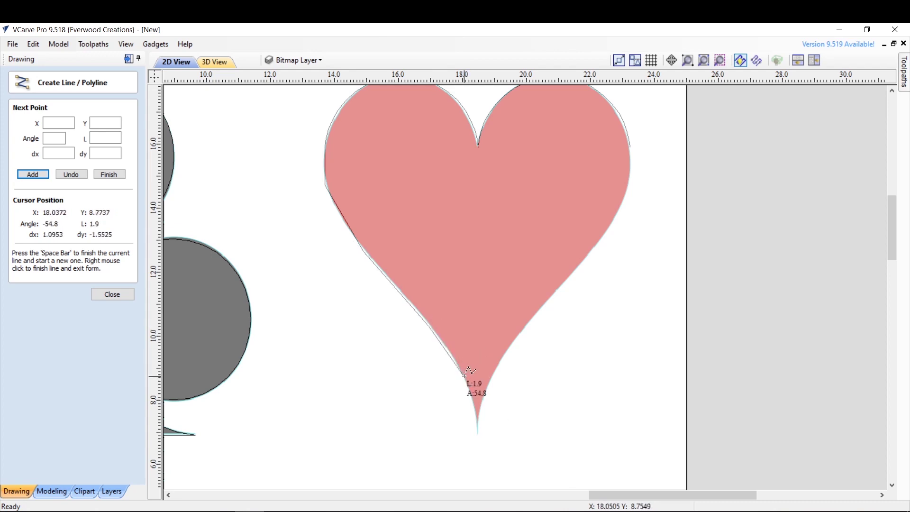
left_click(477, 431)
- Continue the polyline from the tip up the heart's right edge in five segments and connect it to the right arc's open end
left_click(511, 375)
key("BackSpace")
left_click(489, 379)
left_click(527, 327)
left_click(586, 257)
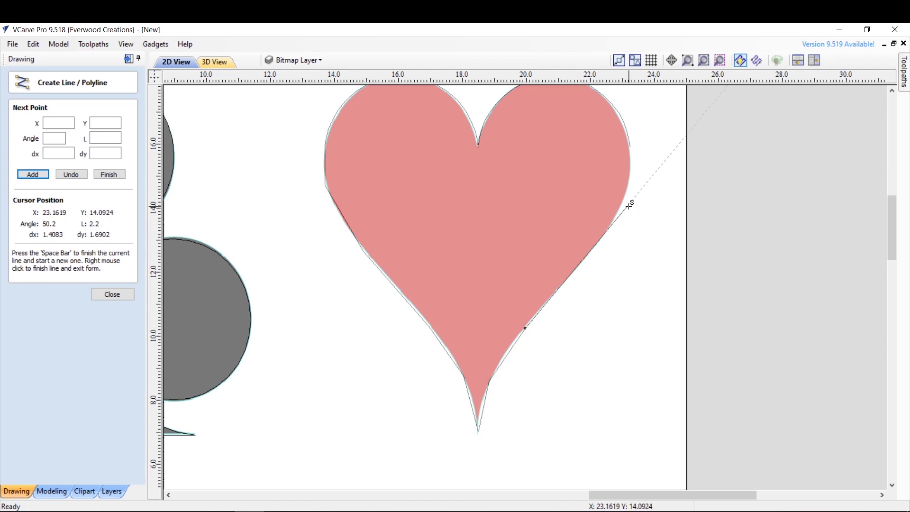
left_click(618, 201)
left_click(638, 147)
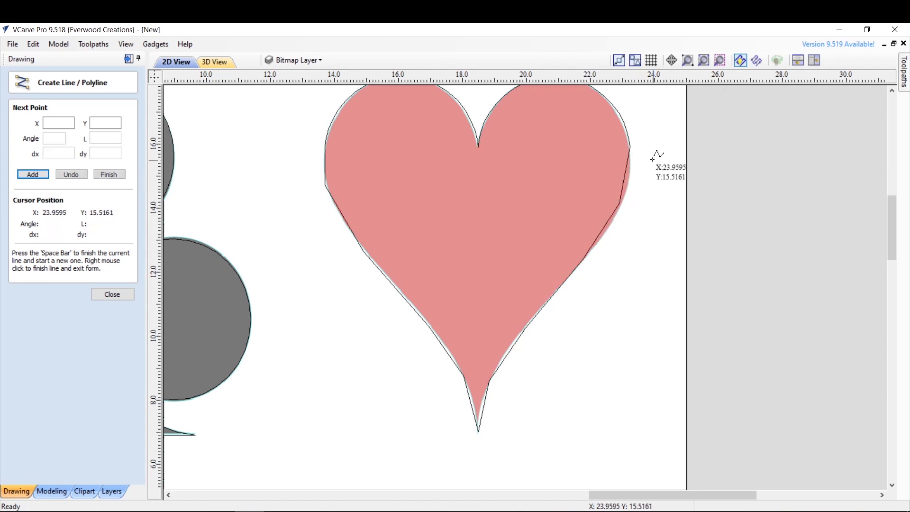
scroll(500, 151, "down", 1)
scroll(479, 91, "down", 1)
scroll(463, 98, "up", 2)
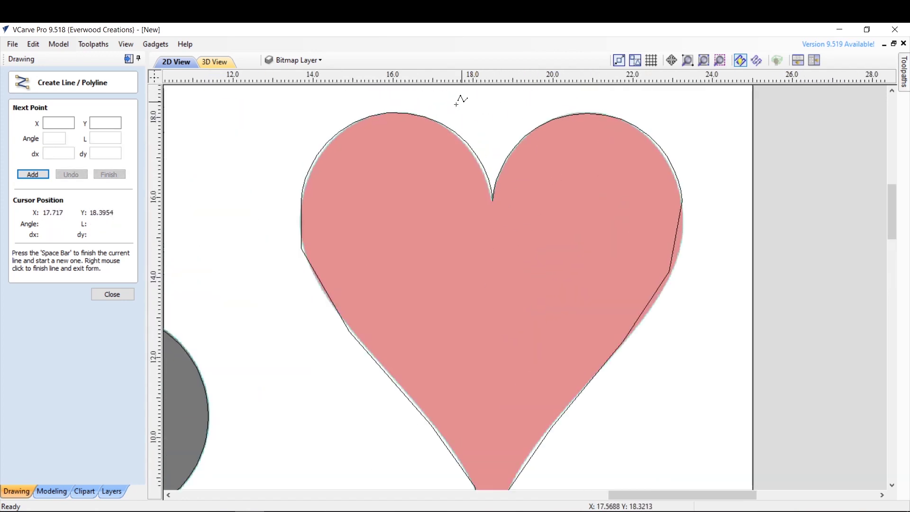
left_click(114, 295)
- Smooth the heart outline's node just below the end of the left arc
left_click(300, 241)
left_click(40, 263)
right_click(303, 249)
left_click(325, 266)
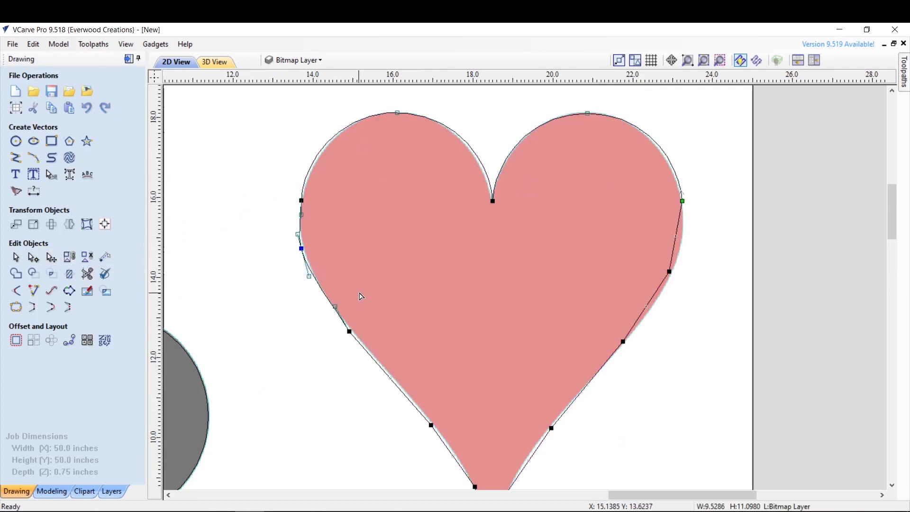
- Smooth the node below the right arc, moving it and the handle above it to fit the bitmap edge
scroll(703, 264, "up", 5)
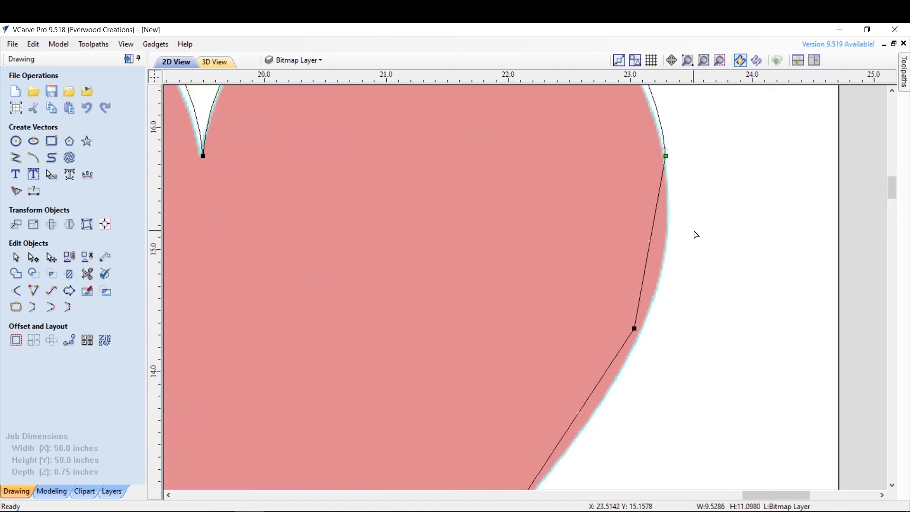
right_click(620, 353)
left_click(637, 374)
left_click_drag(620, 352, 629, 356)
left_click_drag(646, 199, 664, 212)
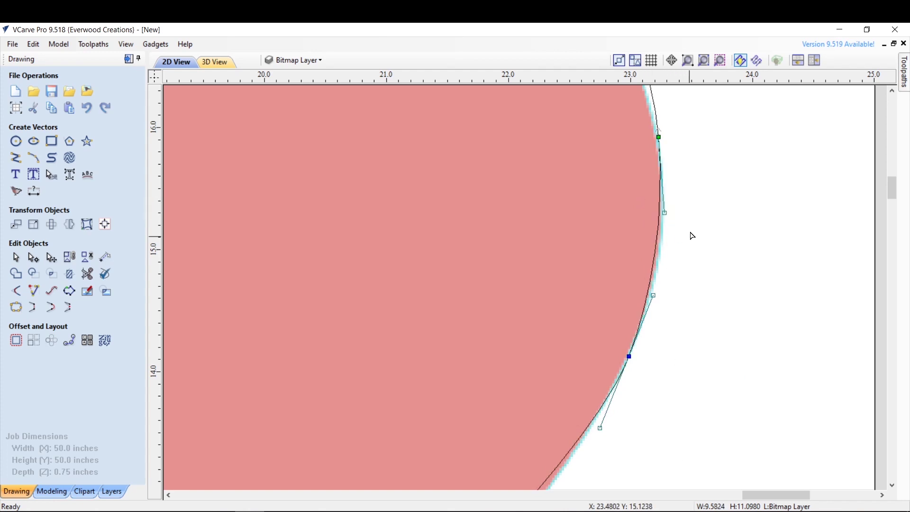
- Smooth the two nodes on the heart's lower right edge and move the tip node onto the bitmap's point
scroll(692, 235, "down", 5)
scroll(581, 433, "up", 3)
scroll(582, 433, "up", 2)
right_click(624, 245)
left_click(640, 268)
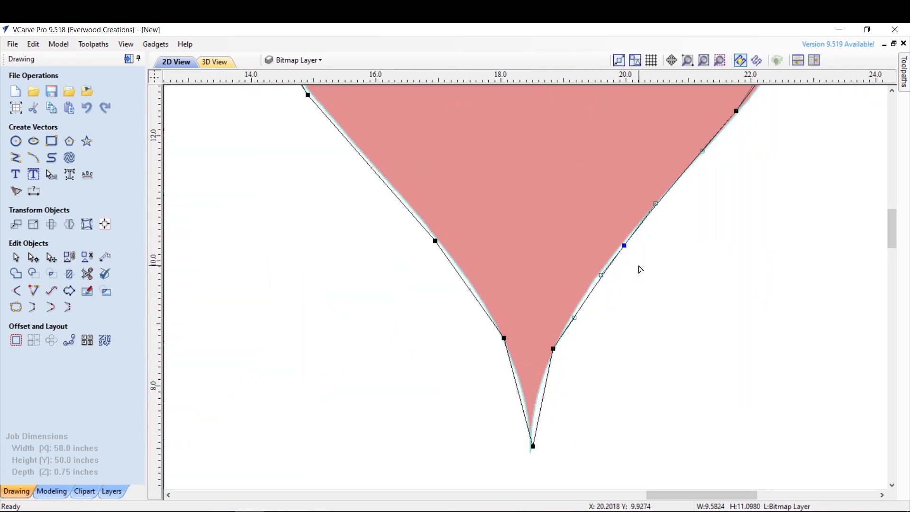
right_click(554, 348)
left_click(572, 369)
left_click_drag(532, 446, 531, 453)
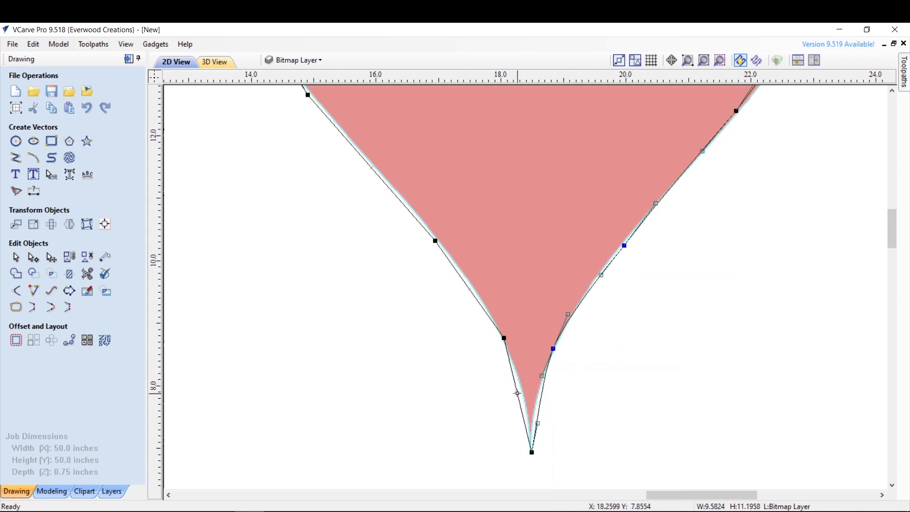
- Smooth the node above the tip on the left edge and adjust the handles on both sides of the tip to the bitmap
right_click(505, 337)
left_click(531, 360)
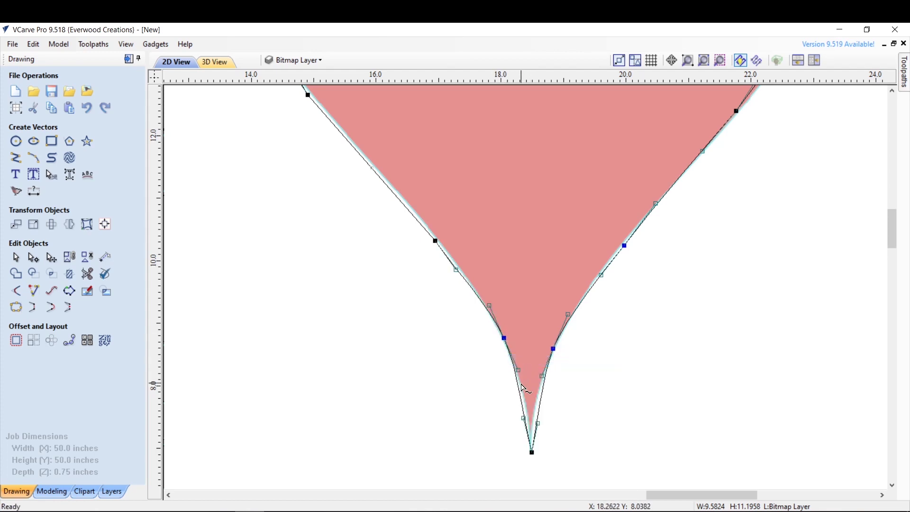
left_click_drag(524, 419, 531, 372)
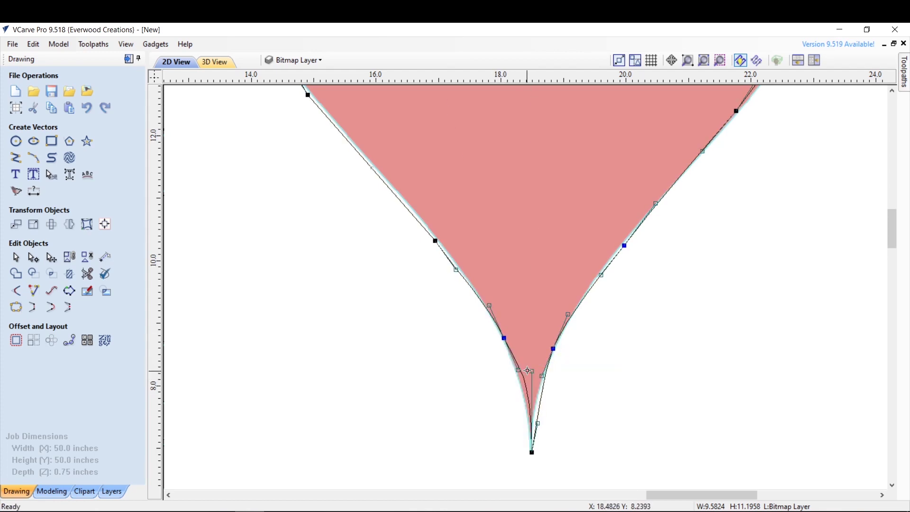
scroll(558, 409, "up", 1)
scroll(561, 410, "up", 1)
left_click_drag(491, 315, 473, 320)
left_click_drag(505, 443, 491, 386)
scroll(509, 255, "down", 1)
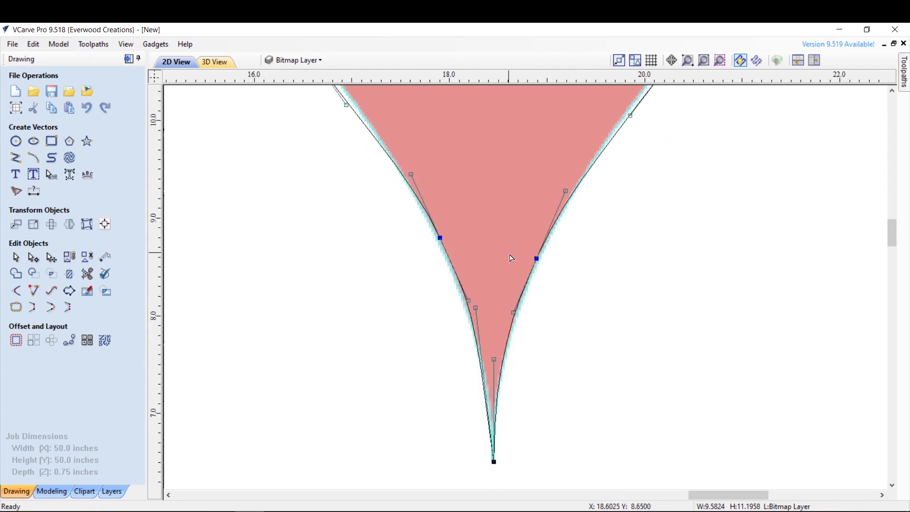
- Move the corner node on the heart's lower left edge up onto the bitmap edge
scroll(509, 256, "down", 5)
scroll(465, 212, "up", 4)
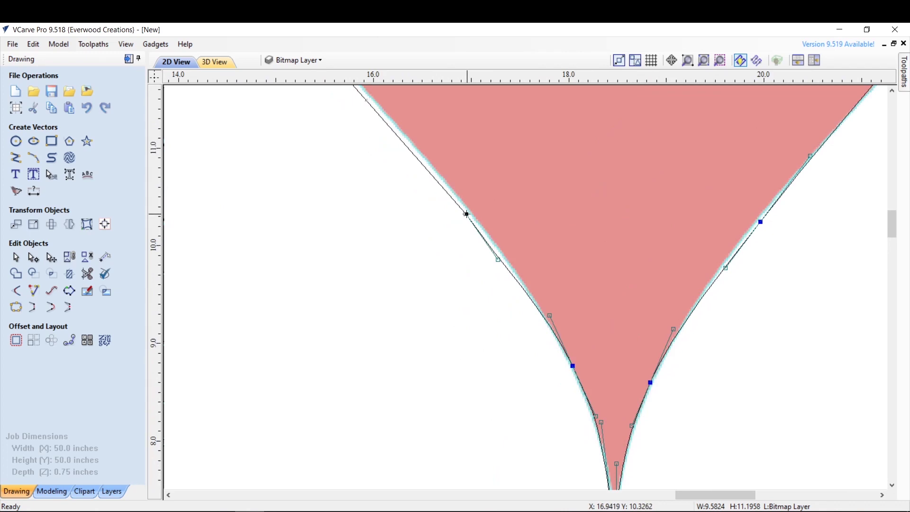
left_click_drag(466, 214, 465, 205)
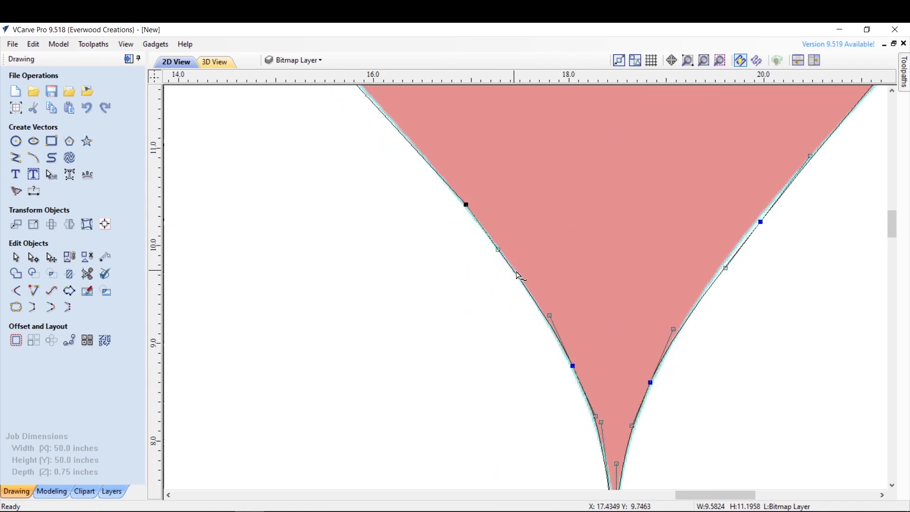
scroll(673, 189, "down", 4)
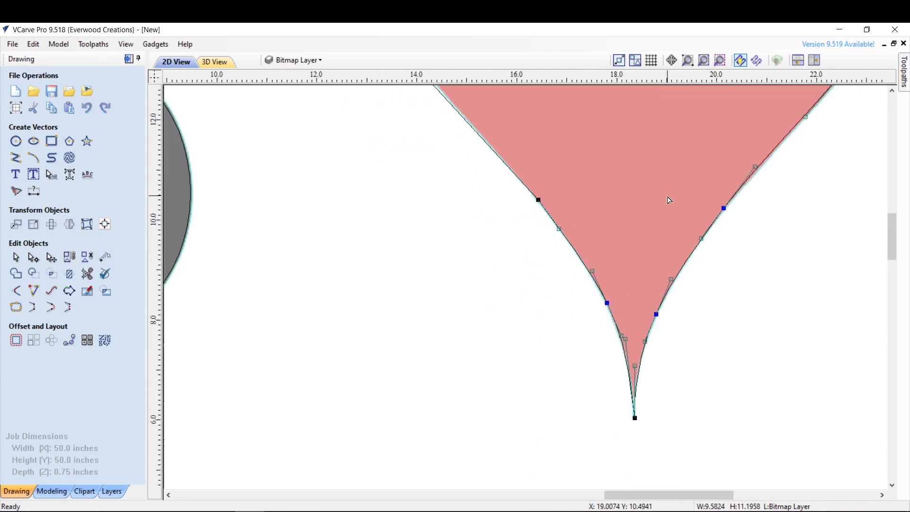
scroll(682, 431, "down", 2)
scroll(604, 197, "up", 4)
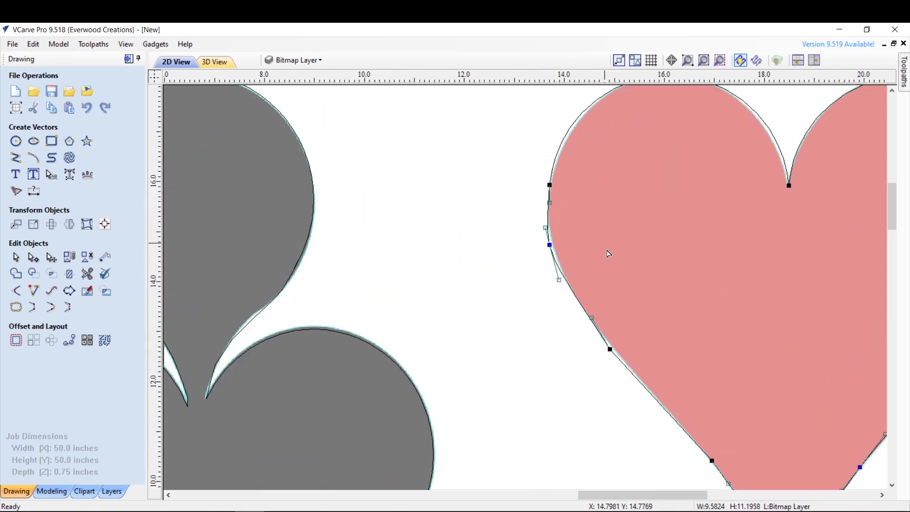
- Adjust the handle above the heart's lower left corner node, move the left-side smooth node onto the bitmap edge, and finish node editing
scroll(606, 247, "up", 3)
scroll(596, 394, "up", 1)
left_click_drag(640, 292, 640, 292)
left_click_drag(596, 216, 587, 220)
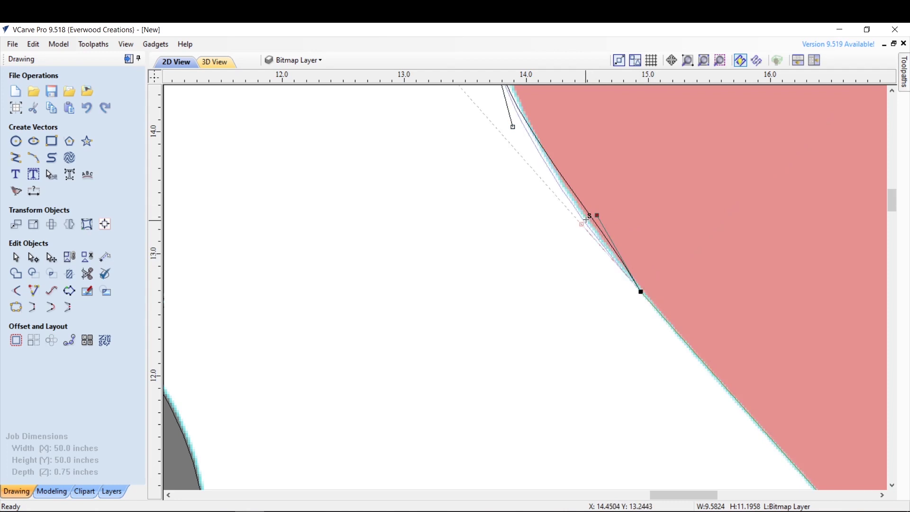
scroll(586, 220, "down", 3)
scroll(556, 207, "up", 5)
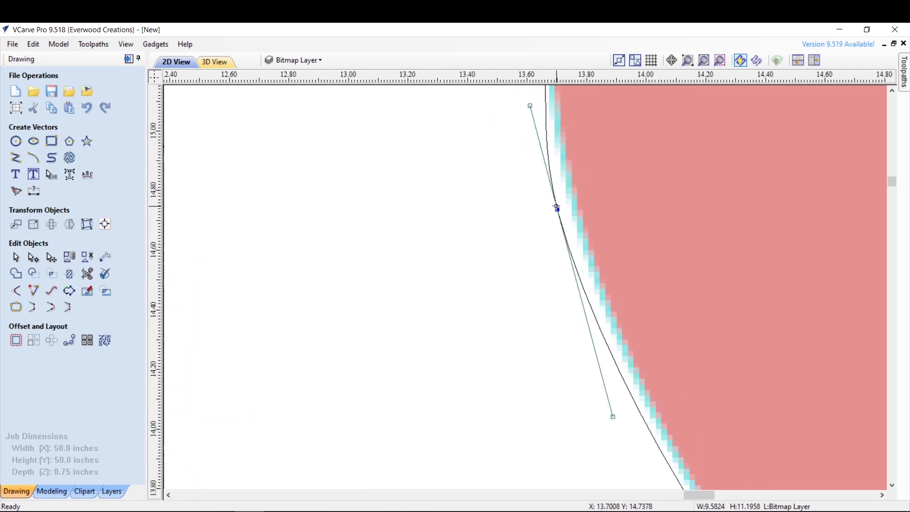
left_click_drag(557, 207, 572, 202)
scroll(540, 218, "down", 4)
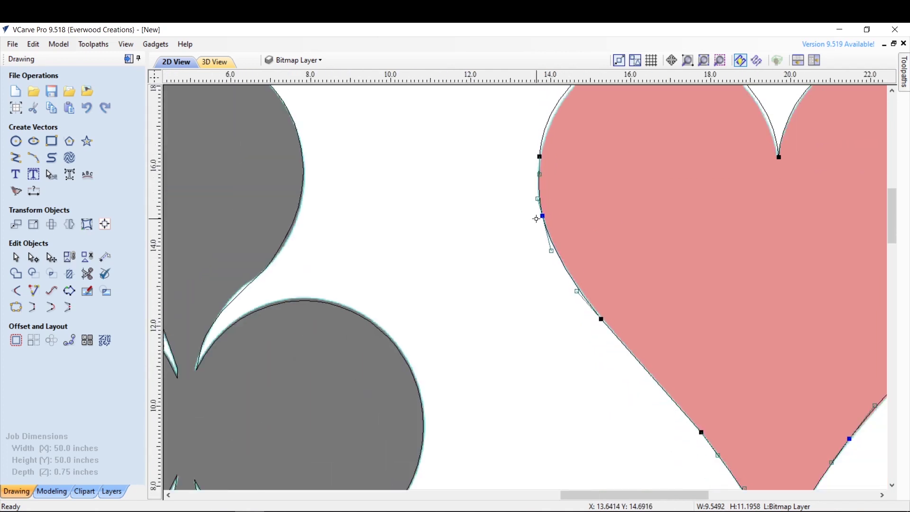
scroll(538, 222, "down", 3)
left_click(793, 300)
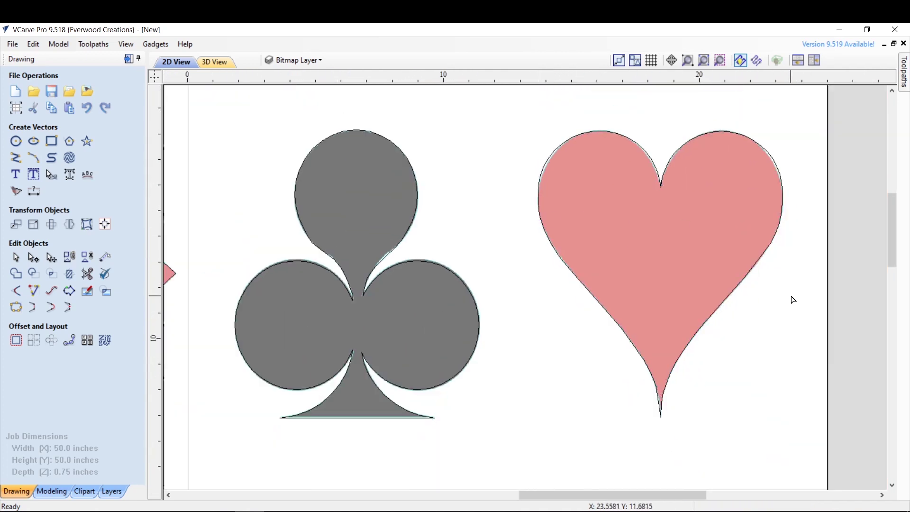
scroll(793, 301, "up", 1)
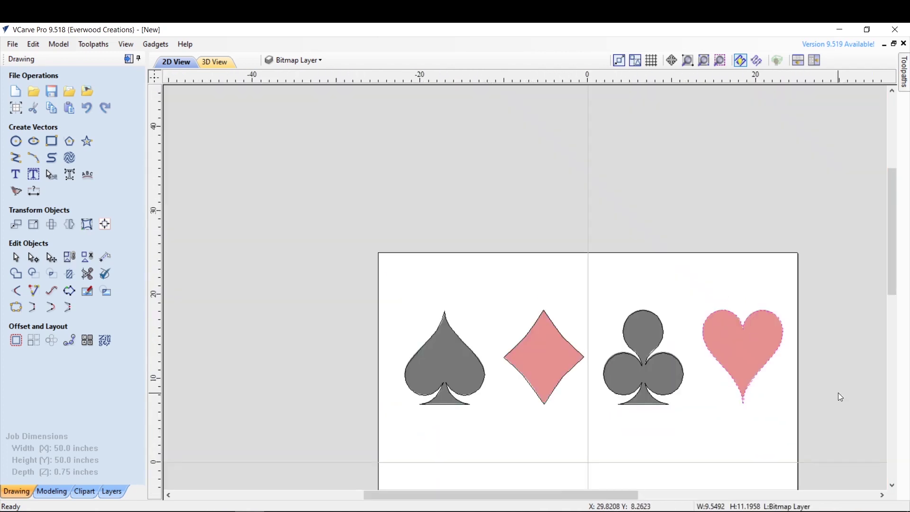
left_click(315, 288)
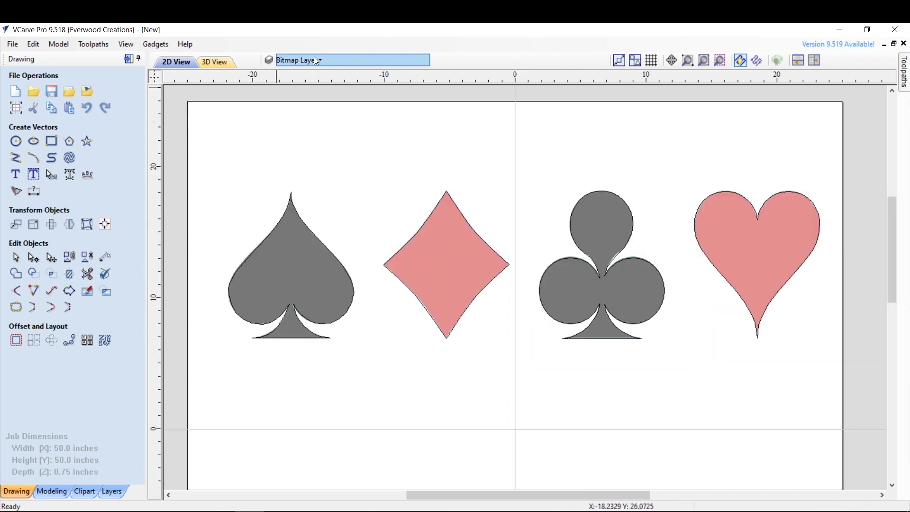
- Hide the card-suit bitmap and select all four suit outlines
left_click(317, 59)
left_click(285, 102)
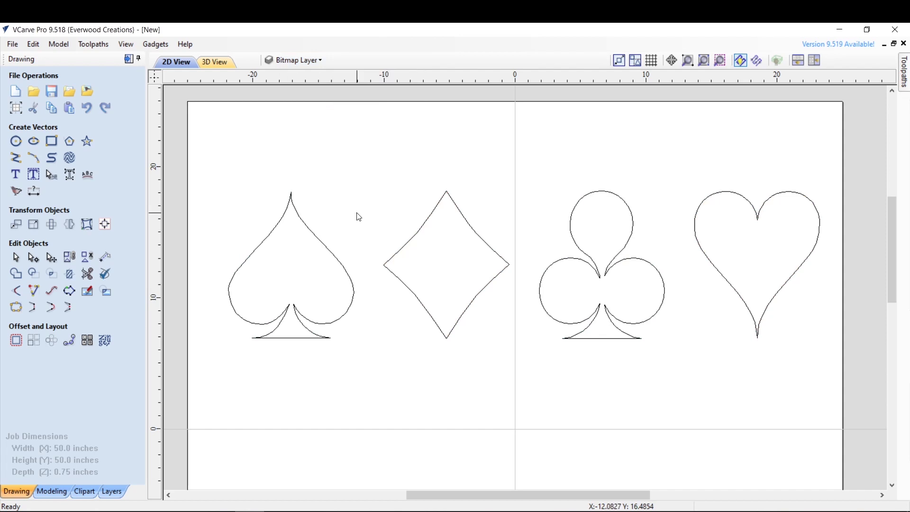
left_click_drag(221, 149, 765, 389)
left_click_drag(835, 374, 838, 387)
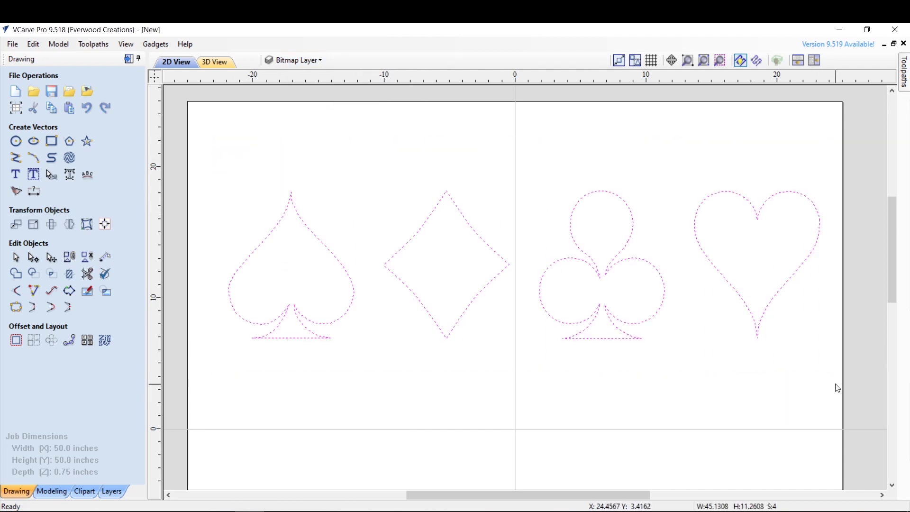
- Calculate a V-Carve / Engraving toolpath named "Suits" from the selected outlines, keeping the existing depth and tool settings
left_click(906, 85)
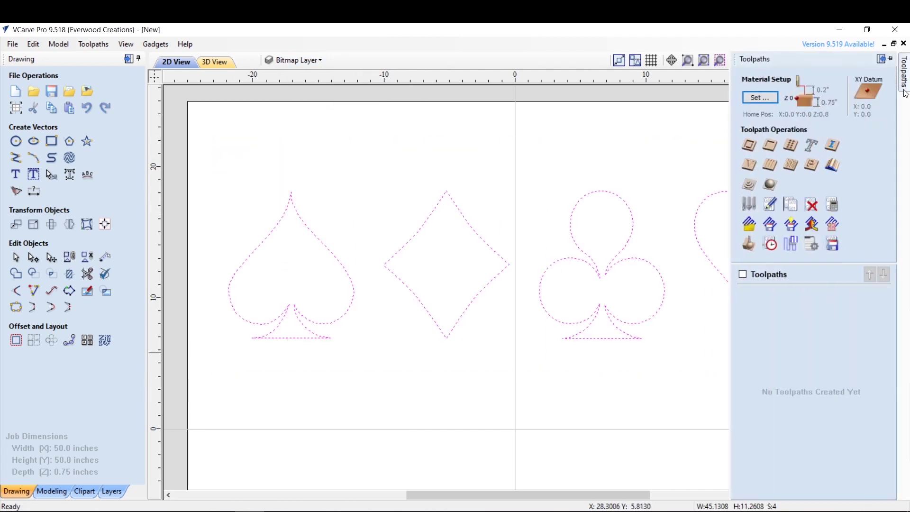
left_click(749, 164)
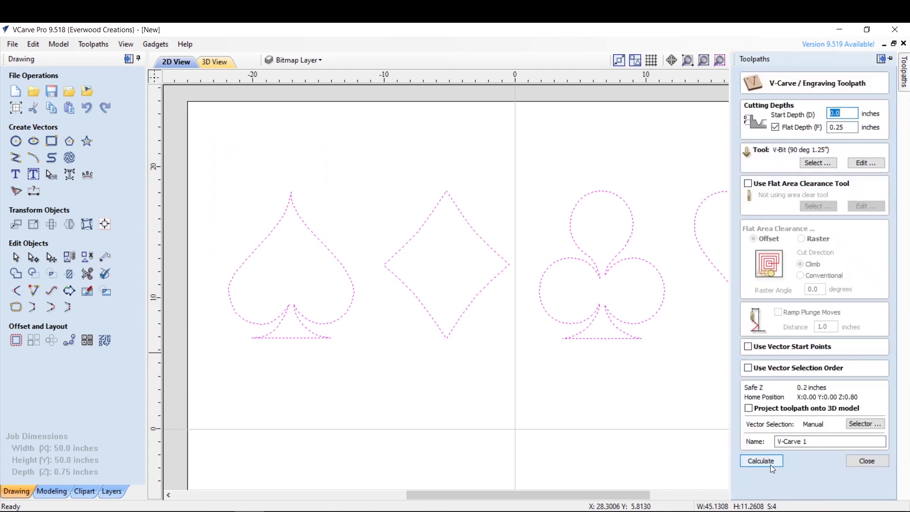
left_click(817, 442)
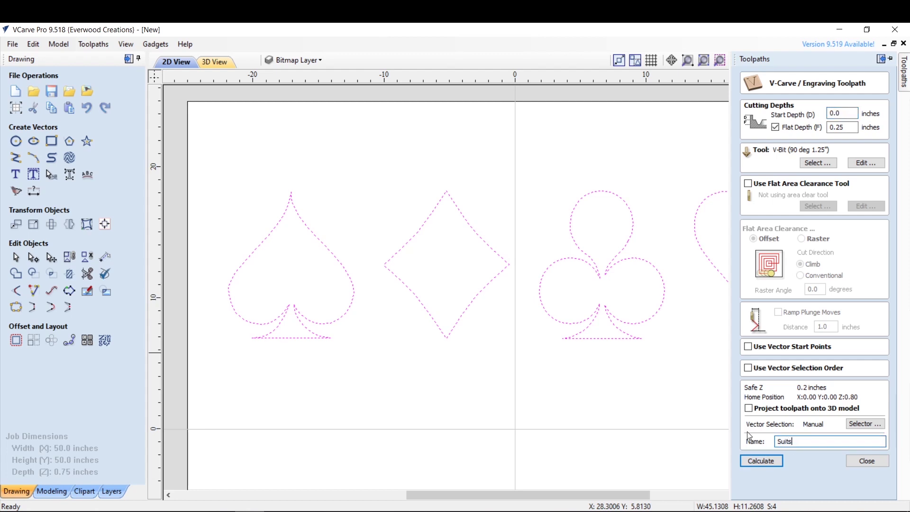
left_click(761, 461)
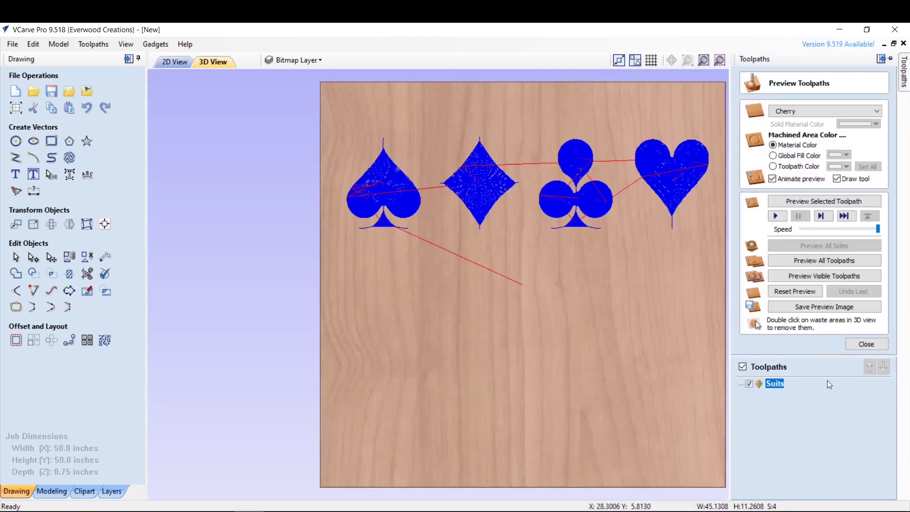
- Preview all toolpaths on the material and inspect the carved suits up close at an angle
left_click(814, 260)
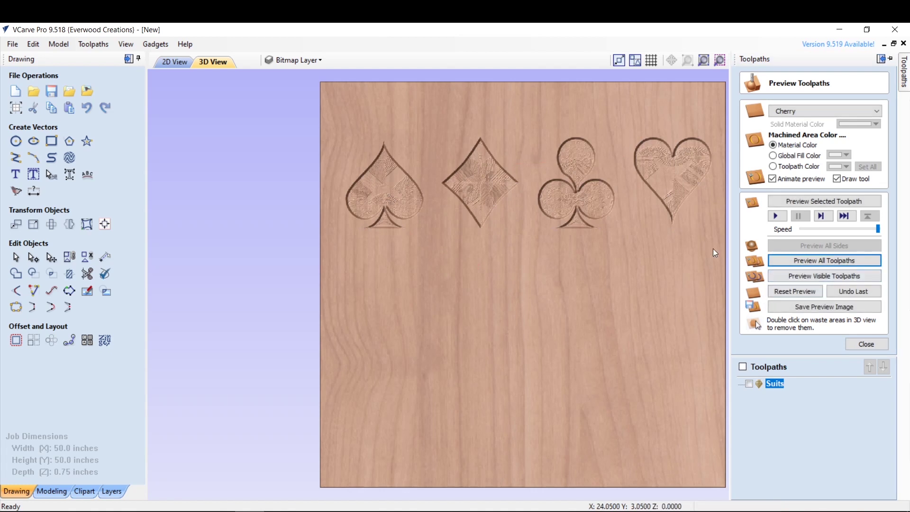
scroll(716, 121, "up", 2)
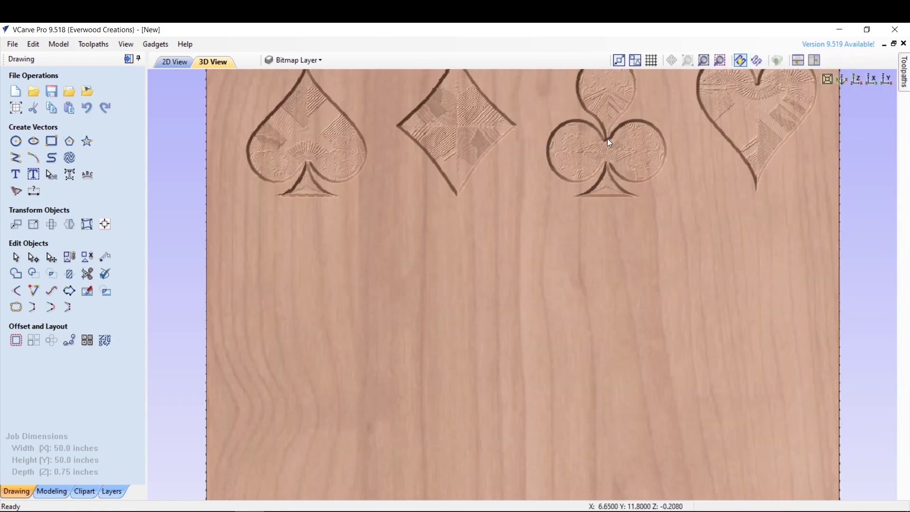
middle_click_drag(592, 188, 565, 303)
scroll(526, 246, "up", 2)
left_click_drag(541, 358, 535, 283)
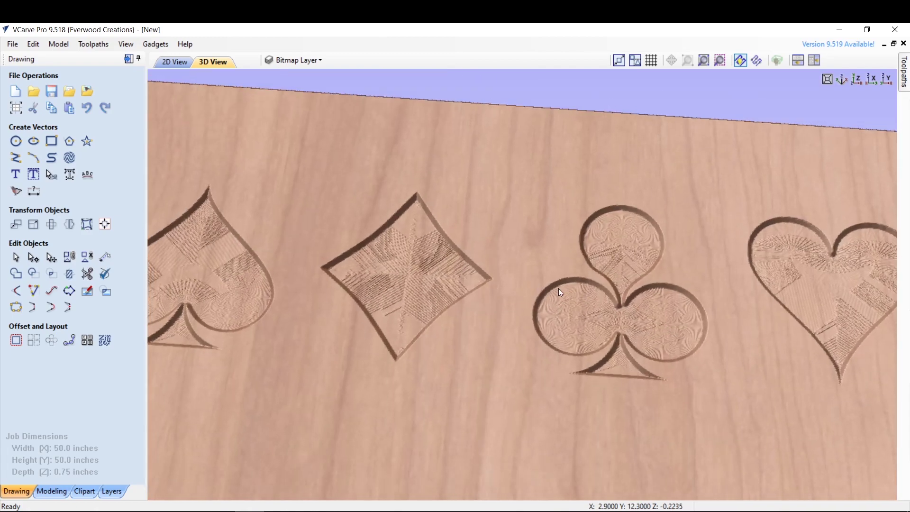